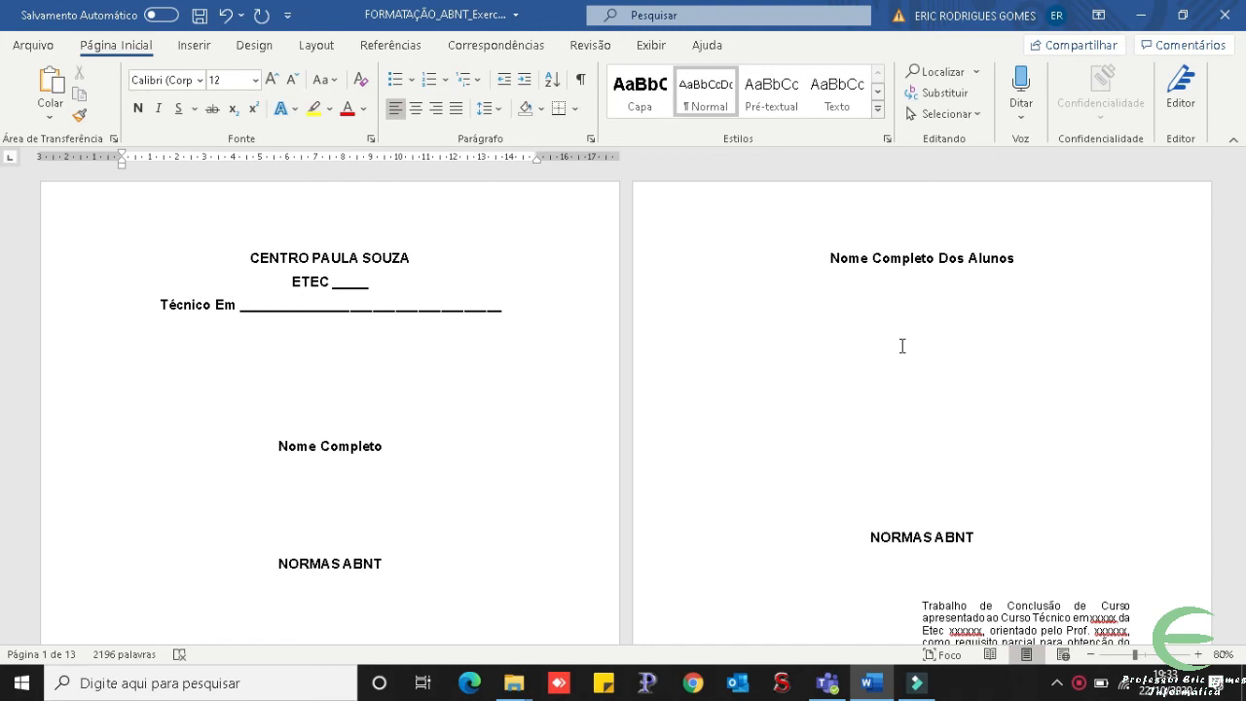
Look through the whole ABNT document, from the cover through the chapters and CONCLUSÃO to the REFERÊNCIAS page.
{"action": "scroll", "coordinate": [896, 340], "scroll_direction": "down", "scroll_amount": 8}
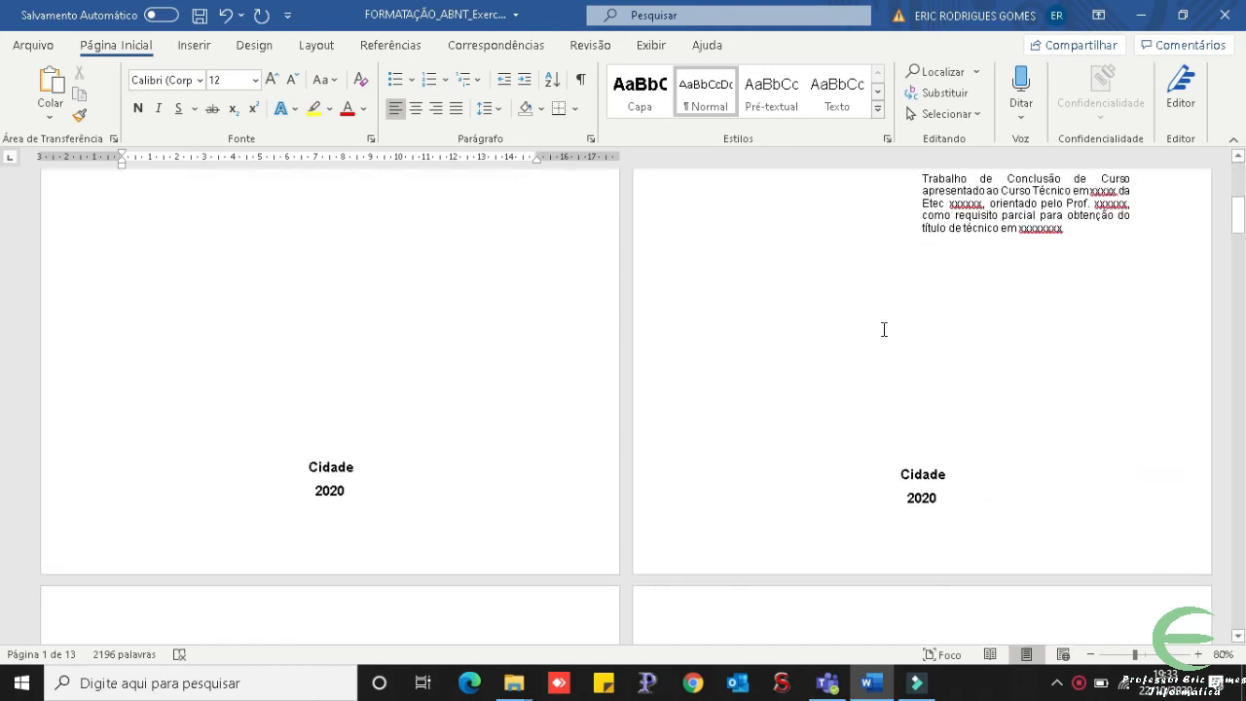
{"action": "scroll", "coordinate": [886, 332], "scroll_direction": "down", "scroll_amount": 5}
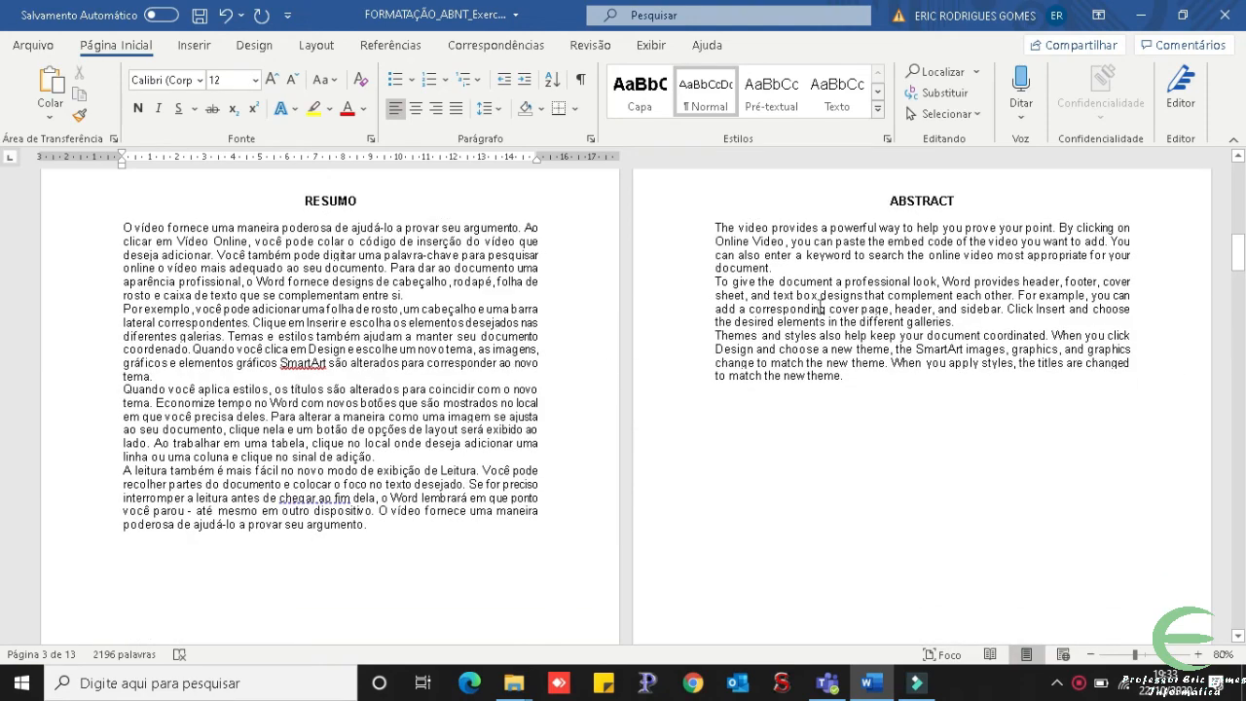
{"action": "scroll", "coordinate": [606, 359], "scroll_direction": "down", "scroll_amount": 7}
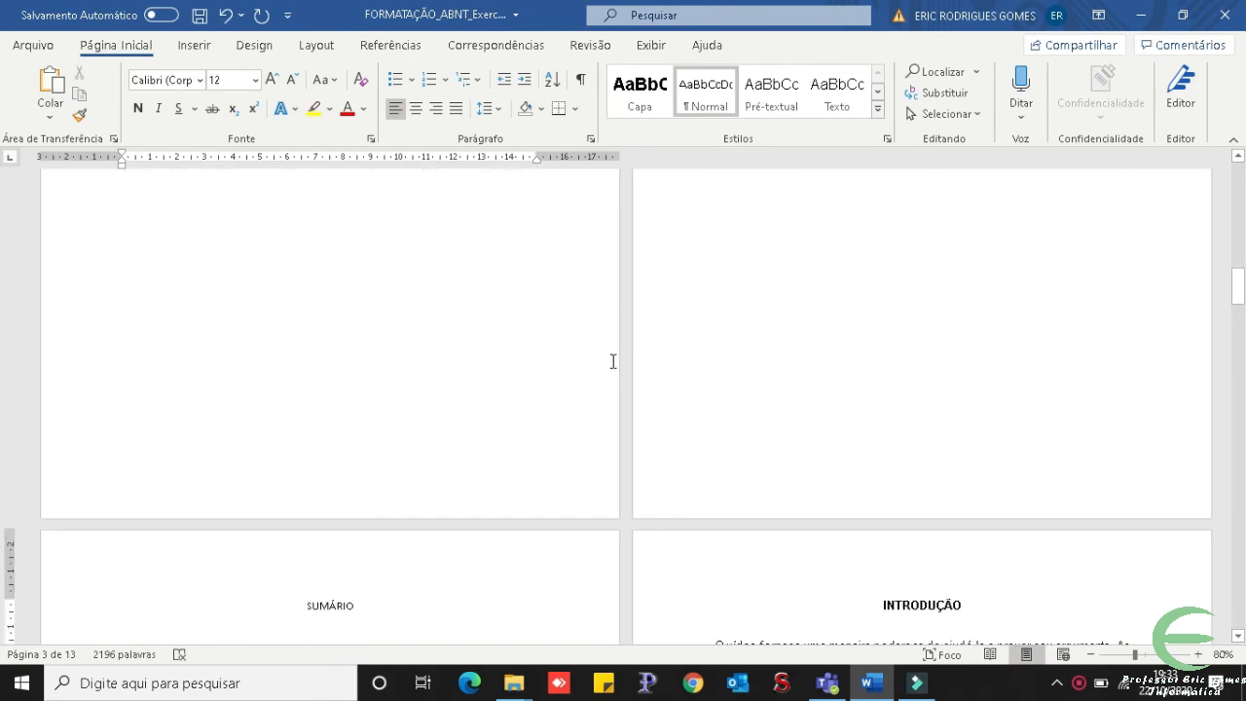
{"action": "scroll", "coordinate": [612, 361], "scroll_direction": "down", "scroll_amount": 10}
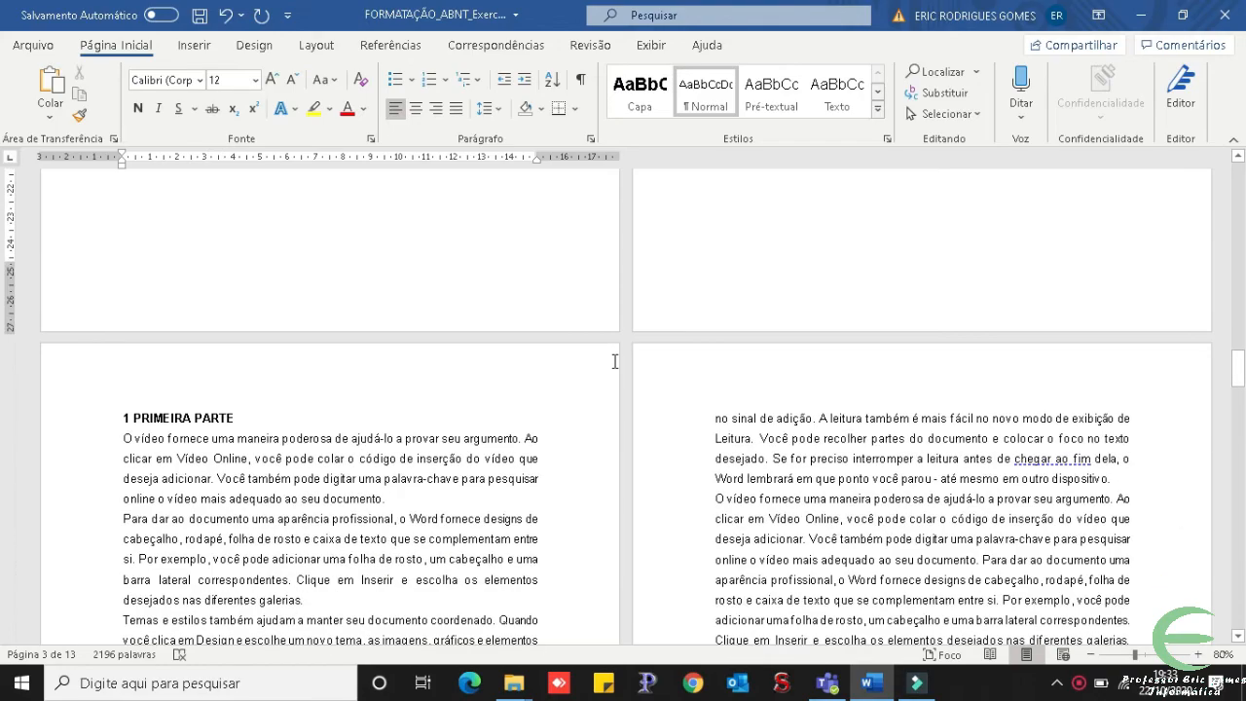
{"action": "scroll", "coordinate": [614, 361], "scroll_direction": "down", "scroll_amount": 4}
{"action": "left_click", "coordinate": [860, 340]}
{"action": "scroll", "coordinate": [280, 378], "scroll_direction": "down", "scroll_amount": 6}
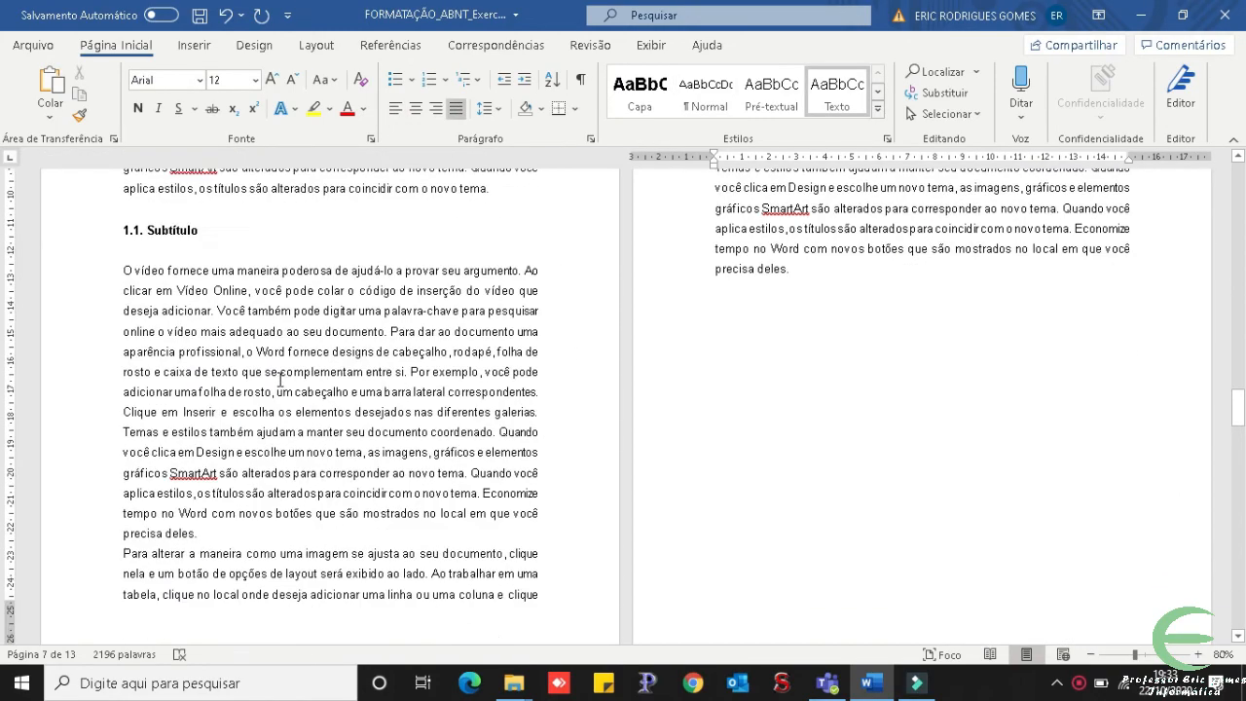
{"action": "left_click", "coordinate": [280, 380]}
{"action": "scroll", "coordinate": [280, 379], "scroll_direction": "down", "scroll_amount": 10}
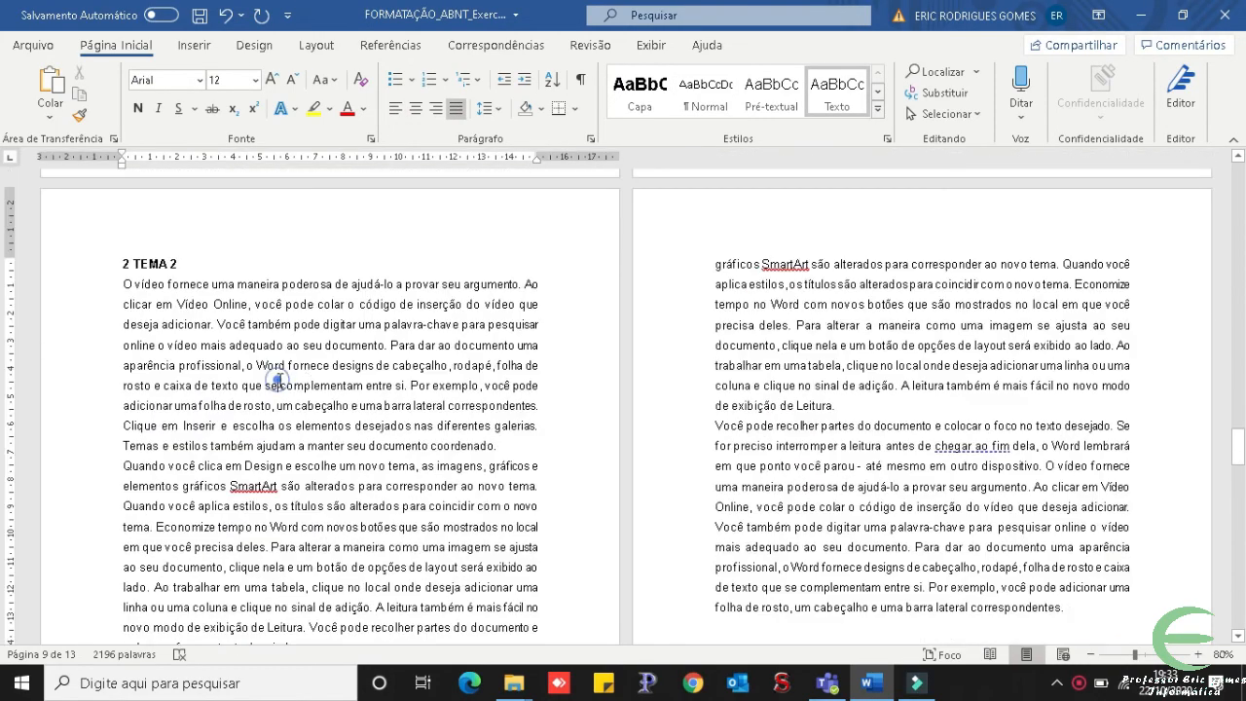
{"action": "scroll", "coordinate": [277, 379], "scroll_direction": "down", "scroll_amount": 5}
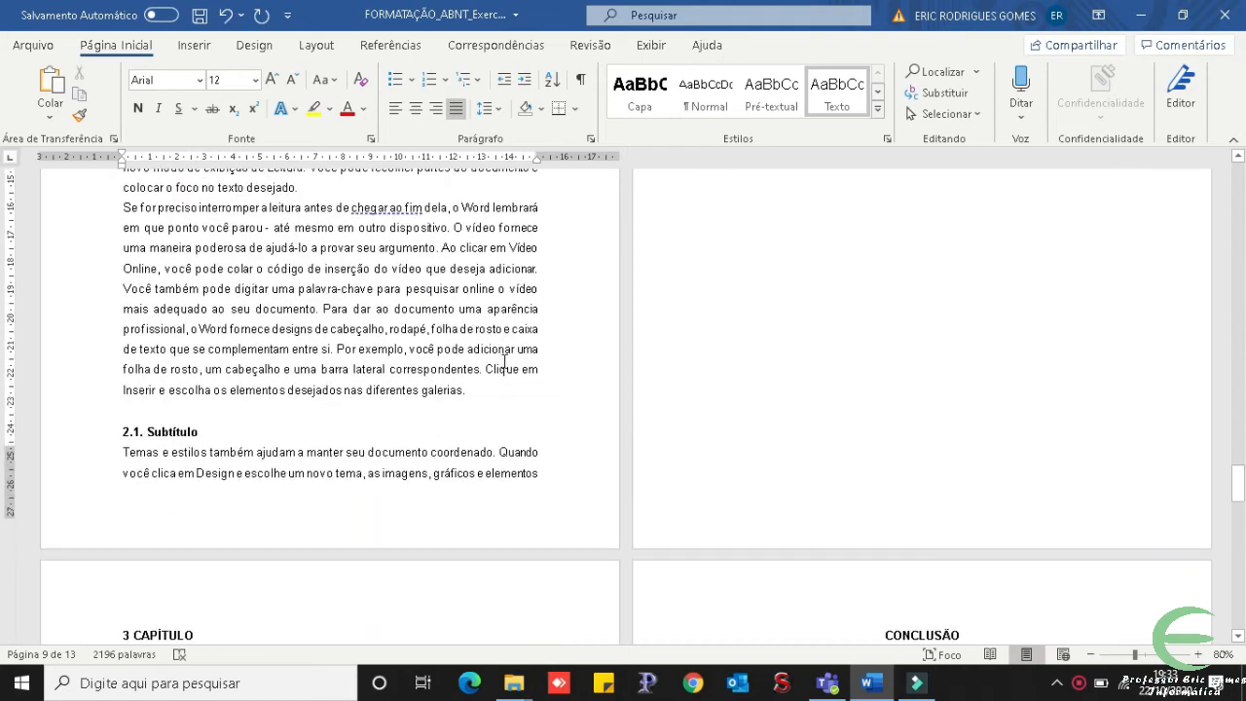
{"action": "scroll", "coordinate": [504, 364], "scroll_direction": "down", "scroll_amount": 5}
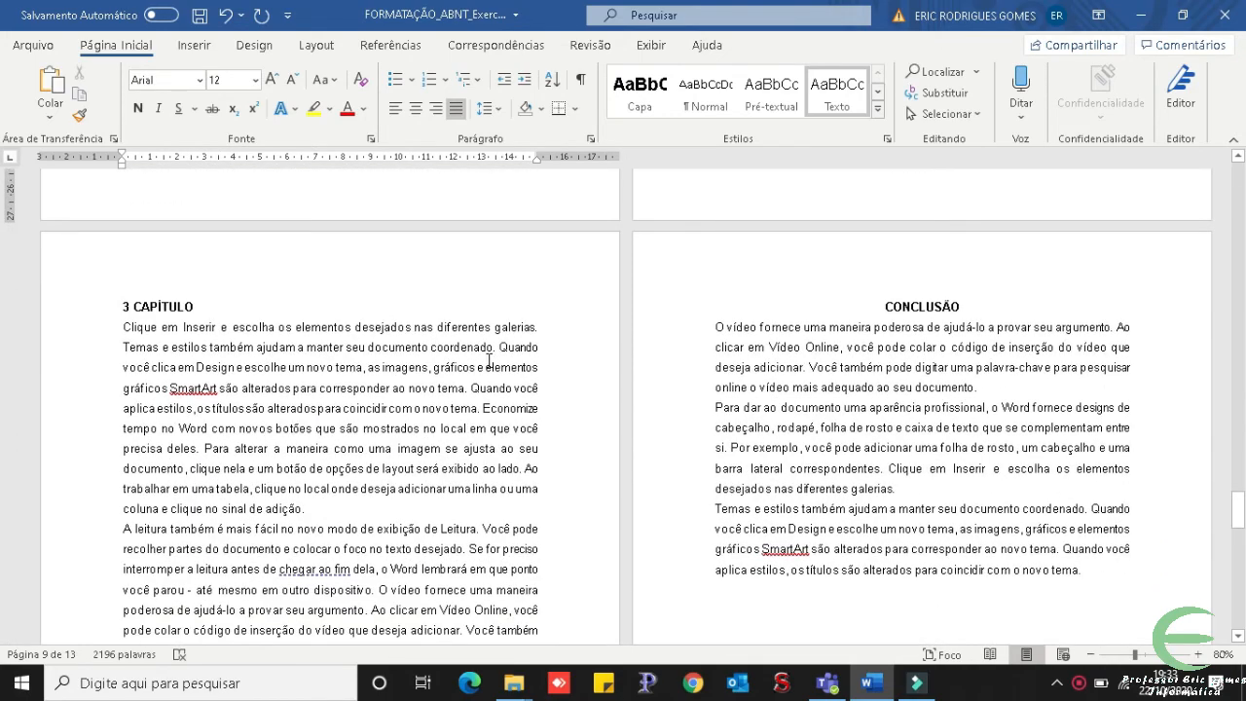
{"action": "scroll", "coordinate": [488, 361], "scroll_direction": "down", "scroll_amount": 8}
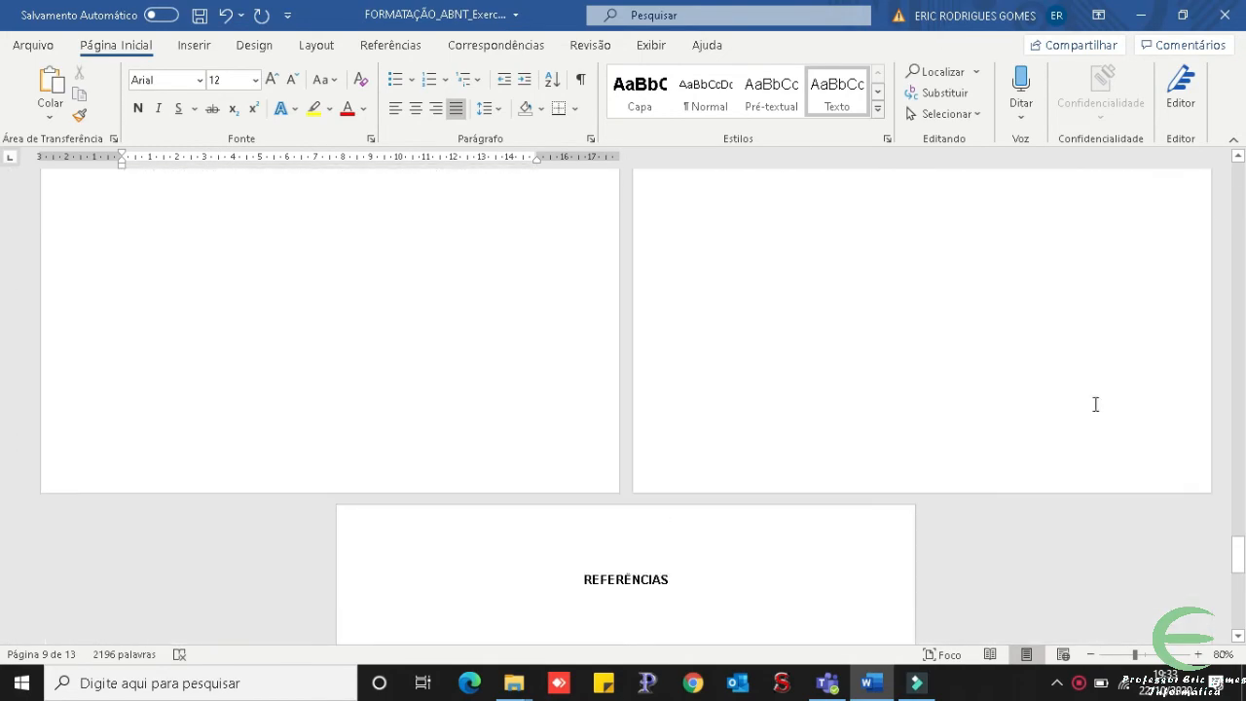
{"action": "left_click_drag", "start_coordinate": [1237, 555], "coordinate": [1237, 440]}
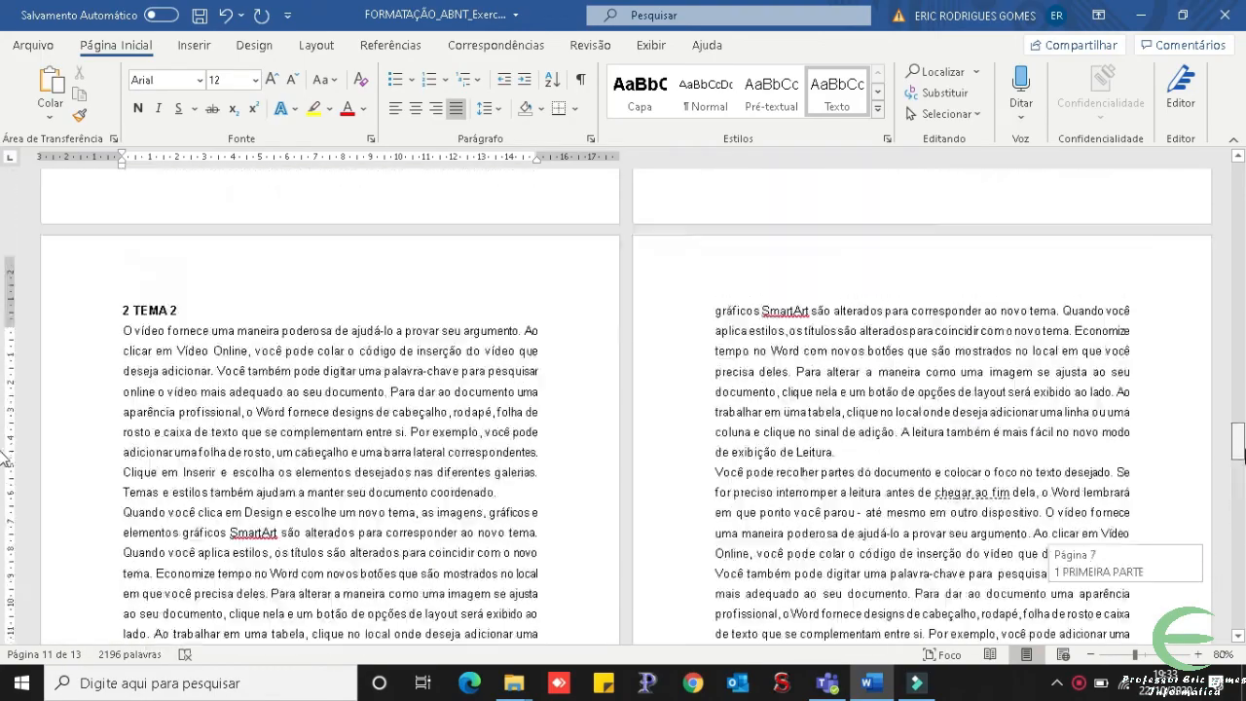
{"action": "left_click_drag", "start_coordinate": [5, 458], "coordinate": [5, 193]}
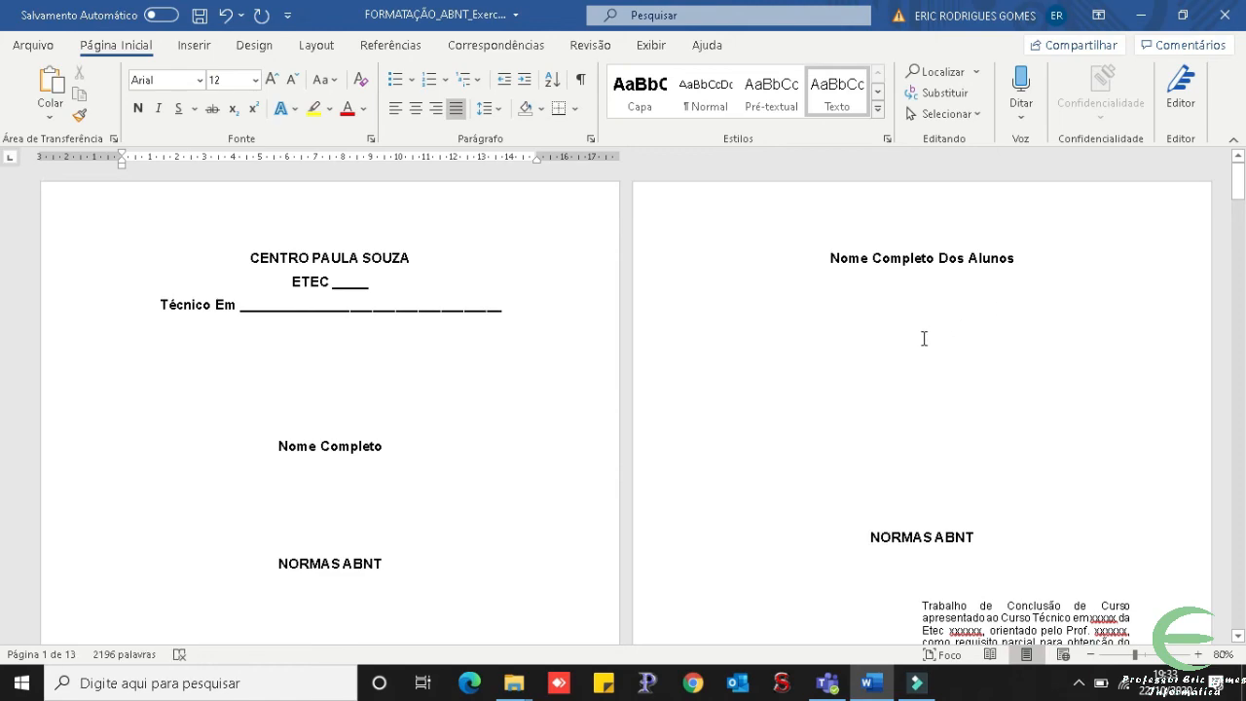
Examine the pages between the cover and INTRODUÇÃO, including RESUMO, ABSTRACT and the empty SUMÁRIO page.
{"action": "scroll", "coordinate": [920, 337], "scroll_direction": "down", "scroll_amount": 20}
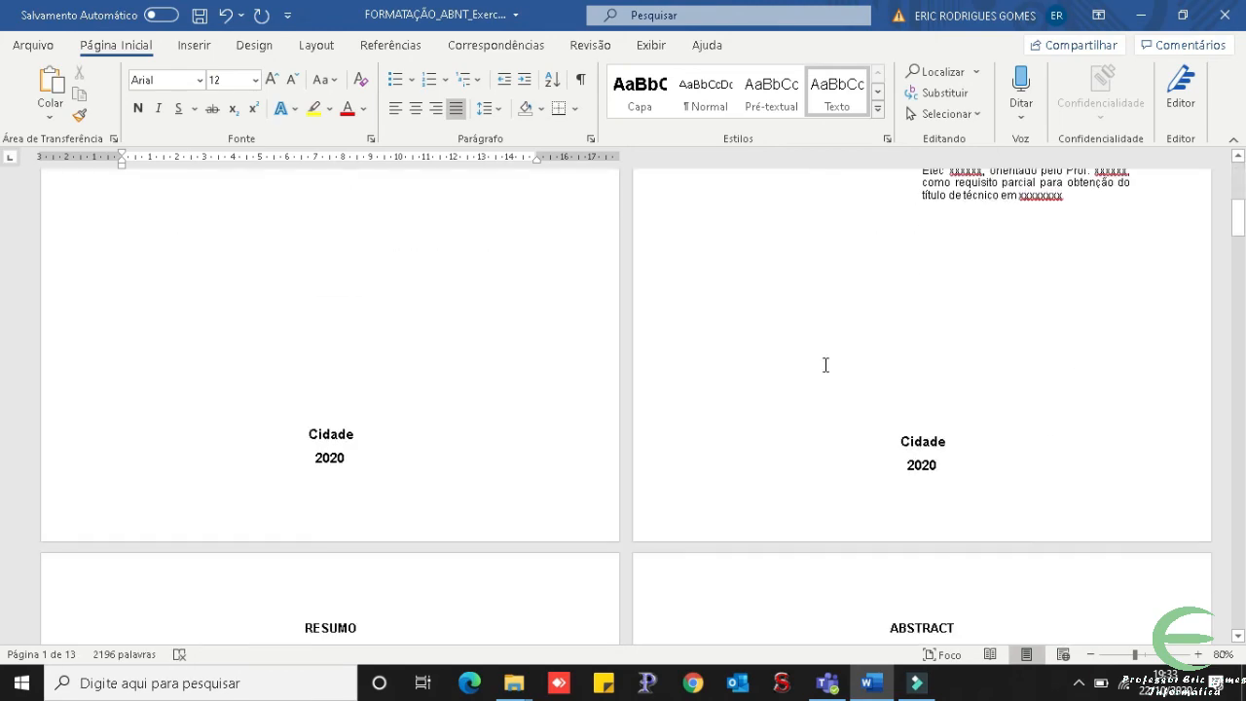
{"action": "scroll", "coordinate": [823, 367], "scroll_direction": "down", "scroll_amount": 3}
{"action": "left_click", "coordinate": [360, 472]}
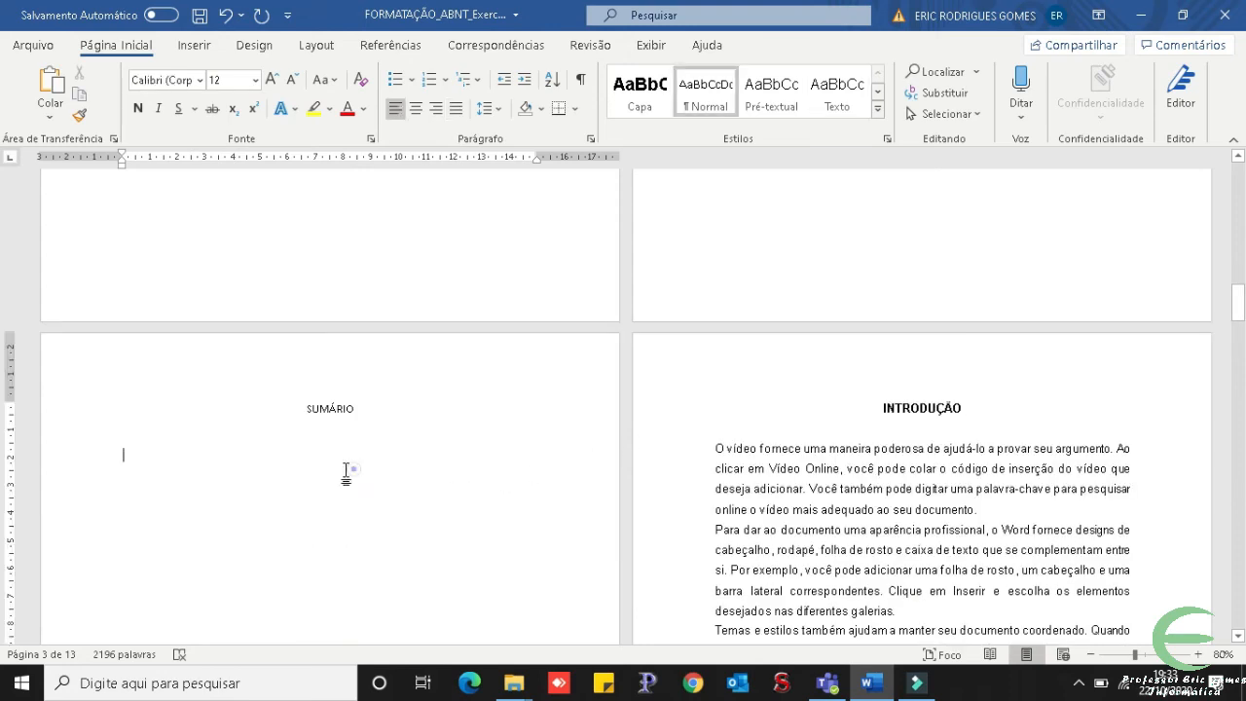
{"action": "scroll", "coordinate": [906, 448], "scroll_direction": "up", "scroll_amount": 1}
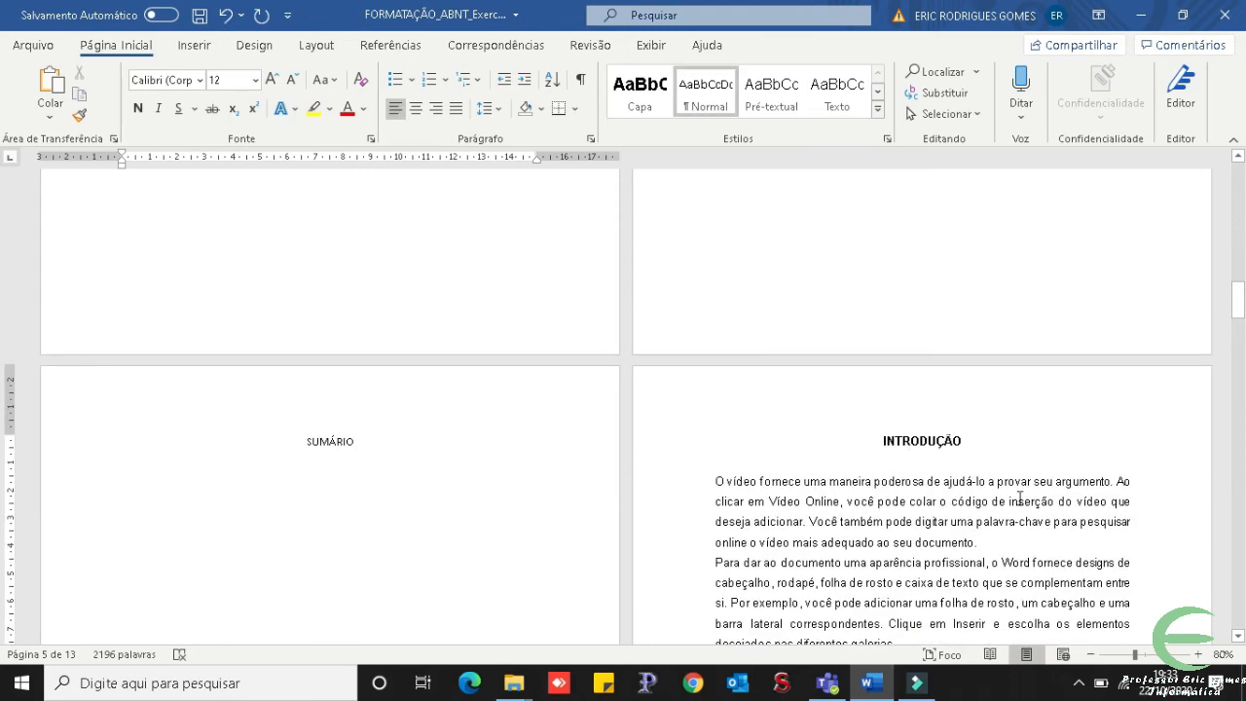
{"action": "scroll", "coordinate": [1063, 508], "scroll_direction": "up", "scroll_amount": 6}
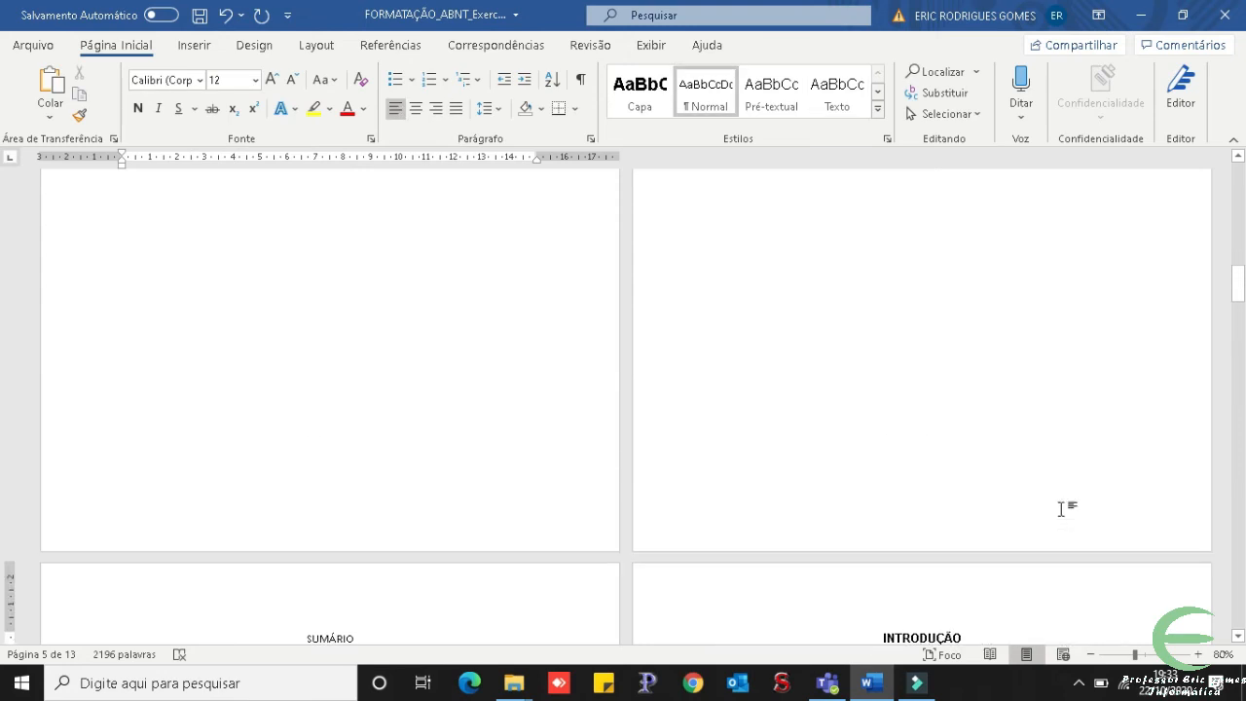
{"action": "scroll", "coordinate": [1063, 508], "scroll_direction": "down", "scroll_amount": 6}
{"action": "scroll", "coordinate": [1066, 510], "scroll_direction": "down", "scroll_amount": 1}
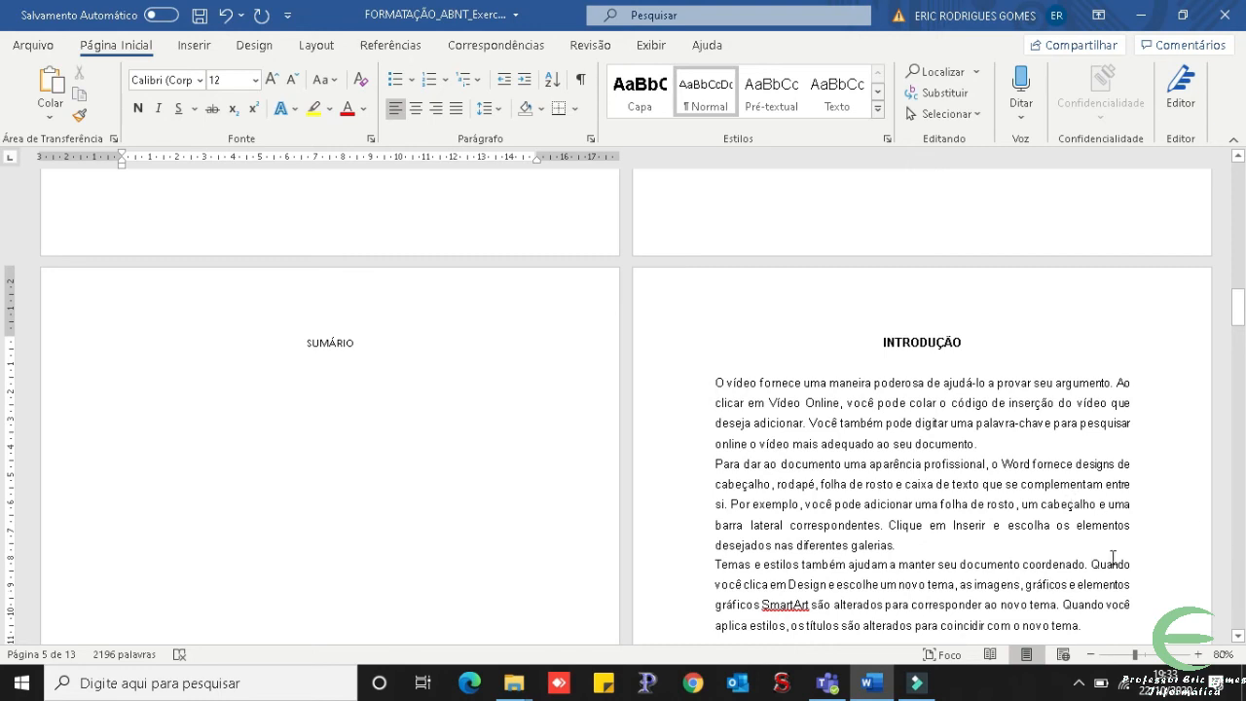
{"action": "scroll", "coordinate": [1078, 528], "scroll_direction": "up", "scroll_amount": 5}
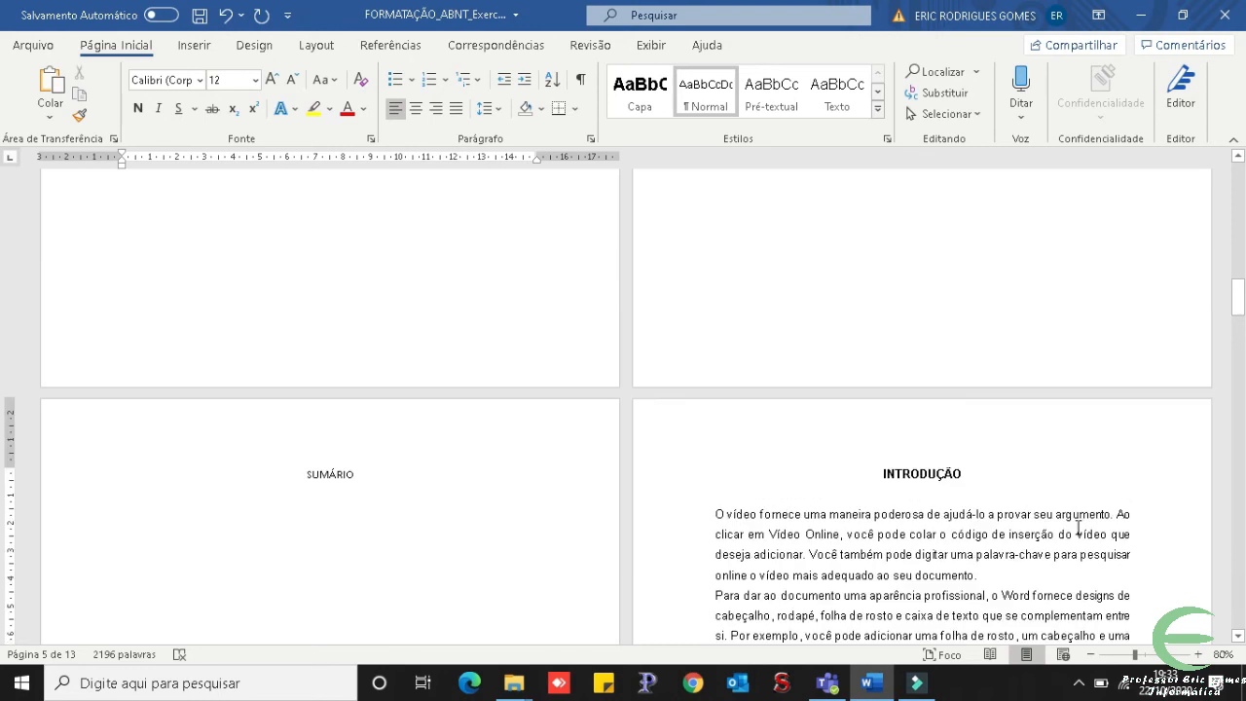
{"action": "scroll", "coordinate": [1077, 528], "scroll_direction": "up", "scroll_amount": 6}
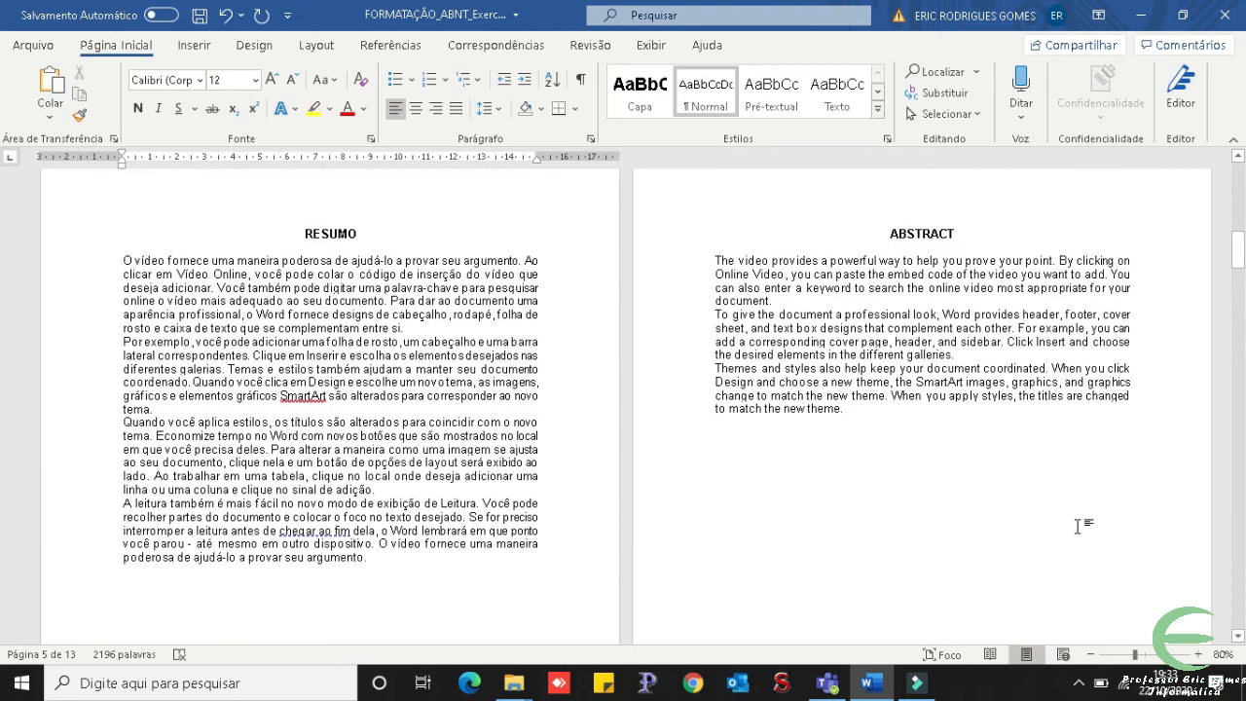
{"action": "scroll", "coordinate": [1077, 528], "scroll_direction": "up", "scroll_amount": 8}
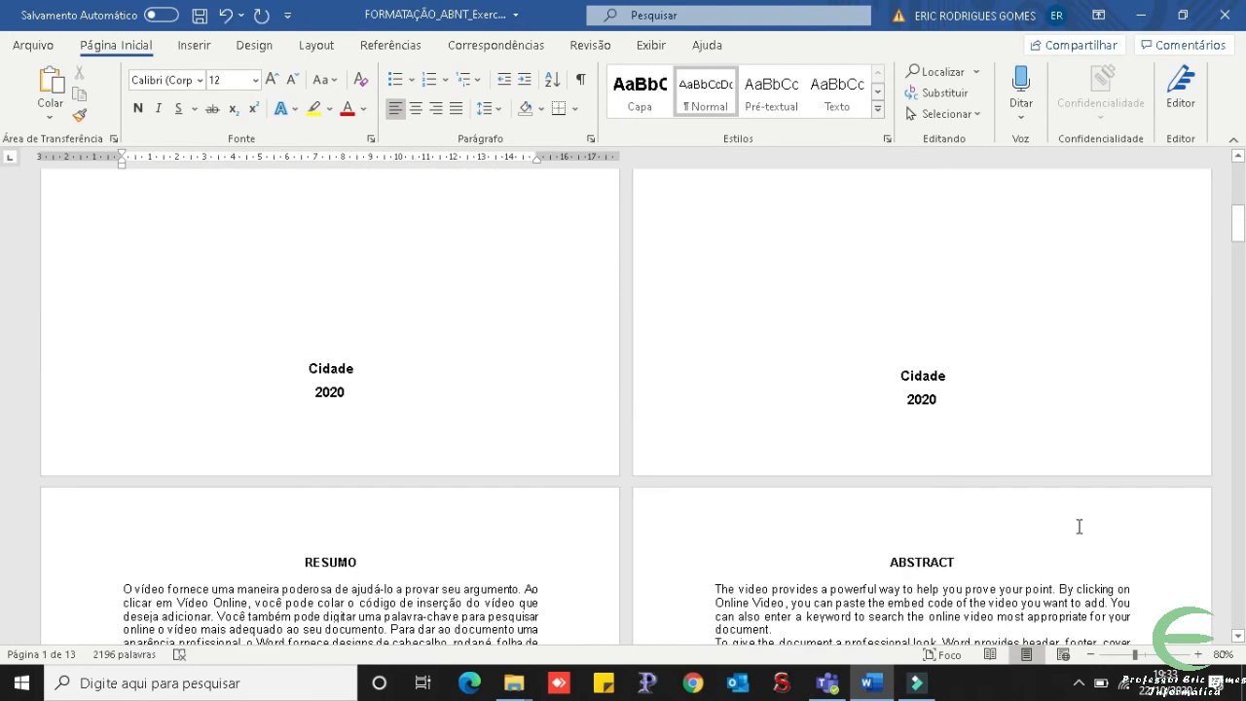
{"action": "left_click", "coordinate": [368, 314]}
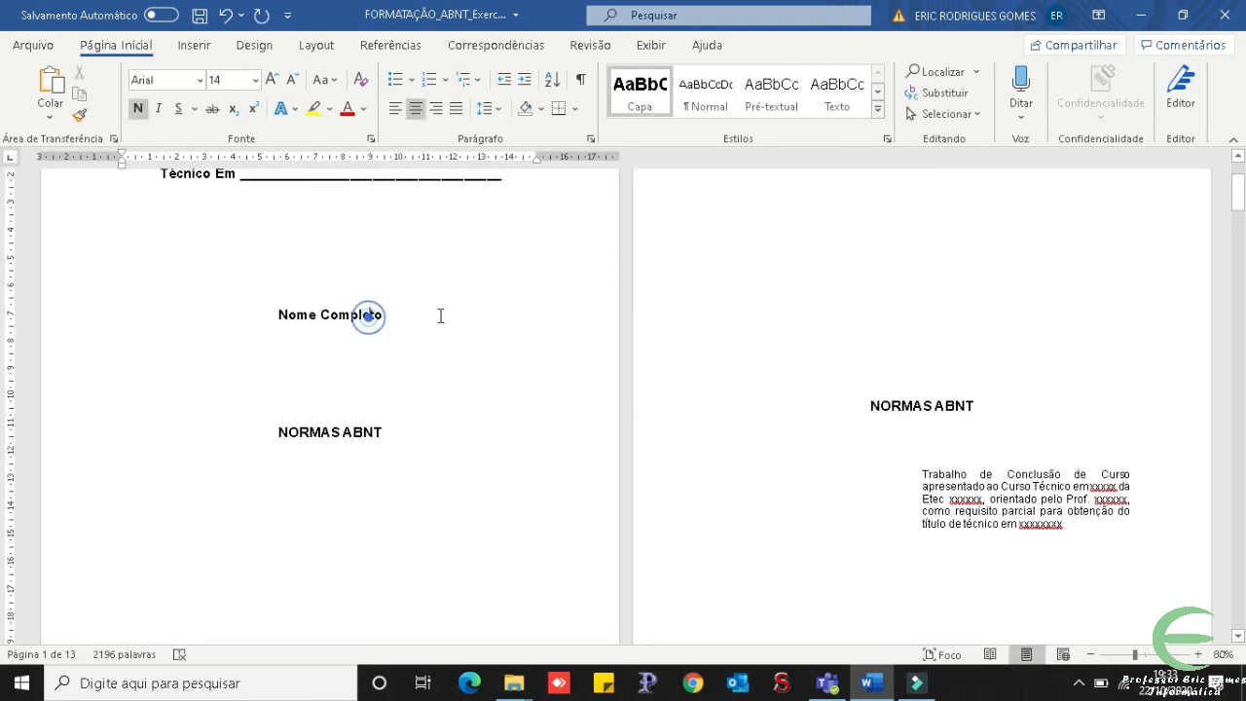
{"action": "scroll", "coordinate": [536, 339], "scroll_direction": "up", "scroll_amount": 2}
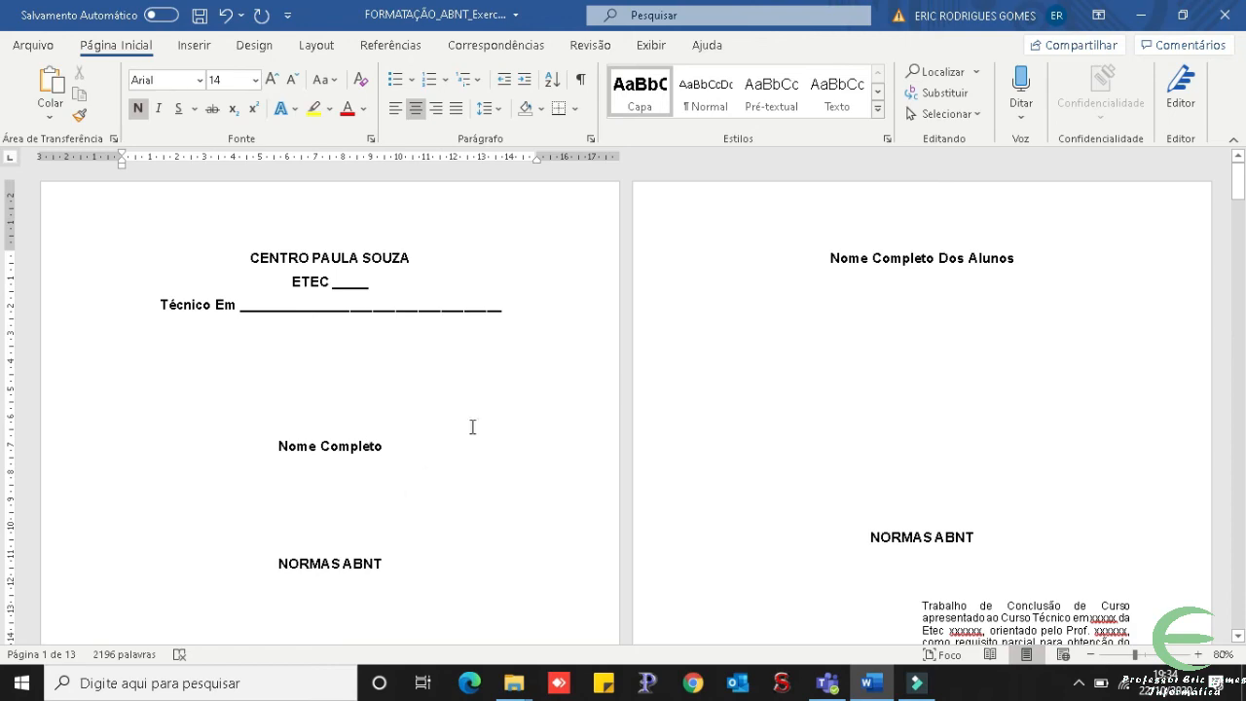
Review the page sequence from the title page with the students' names to the INTRODUÇÃO heading, where page numbering is relevant.
{"action": "left_click", "coordinate": [923, 261]}
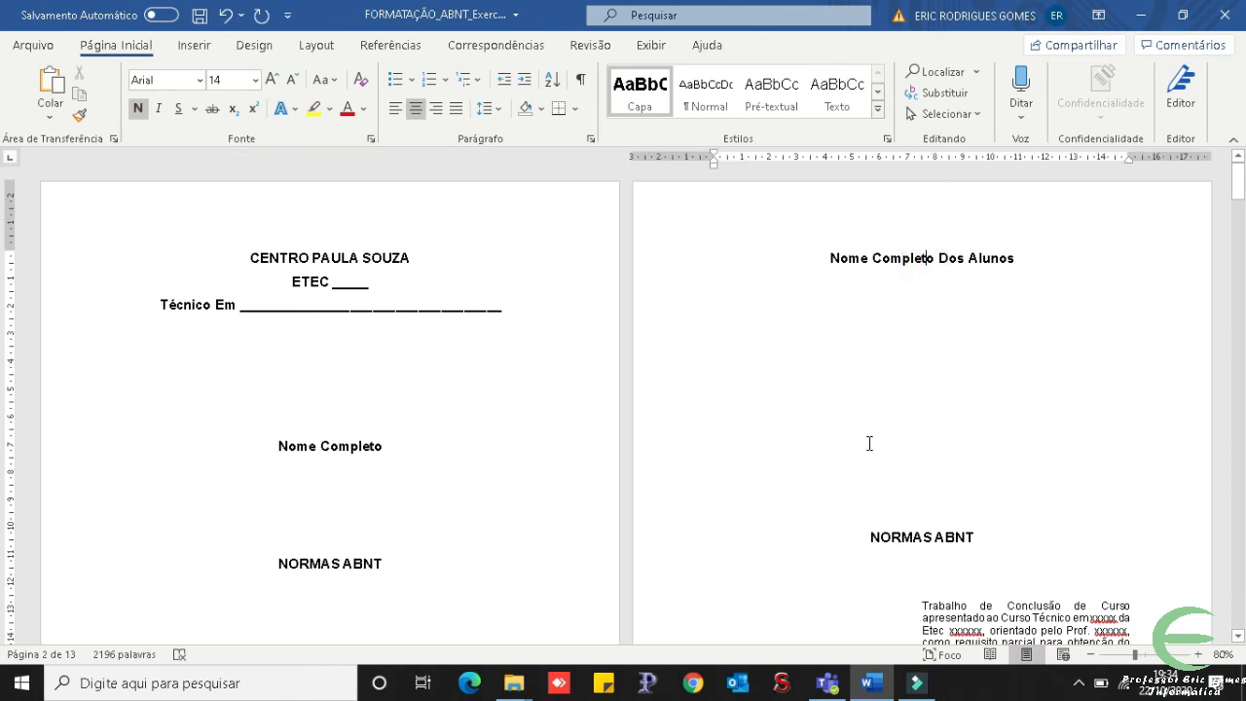
{"action": "scroll", "coordinate": [872, 443], "scroll_direction": "down", "scroll_amount": 10}
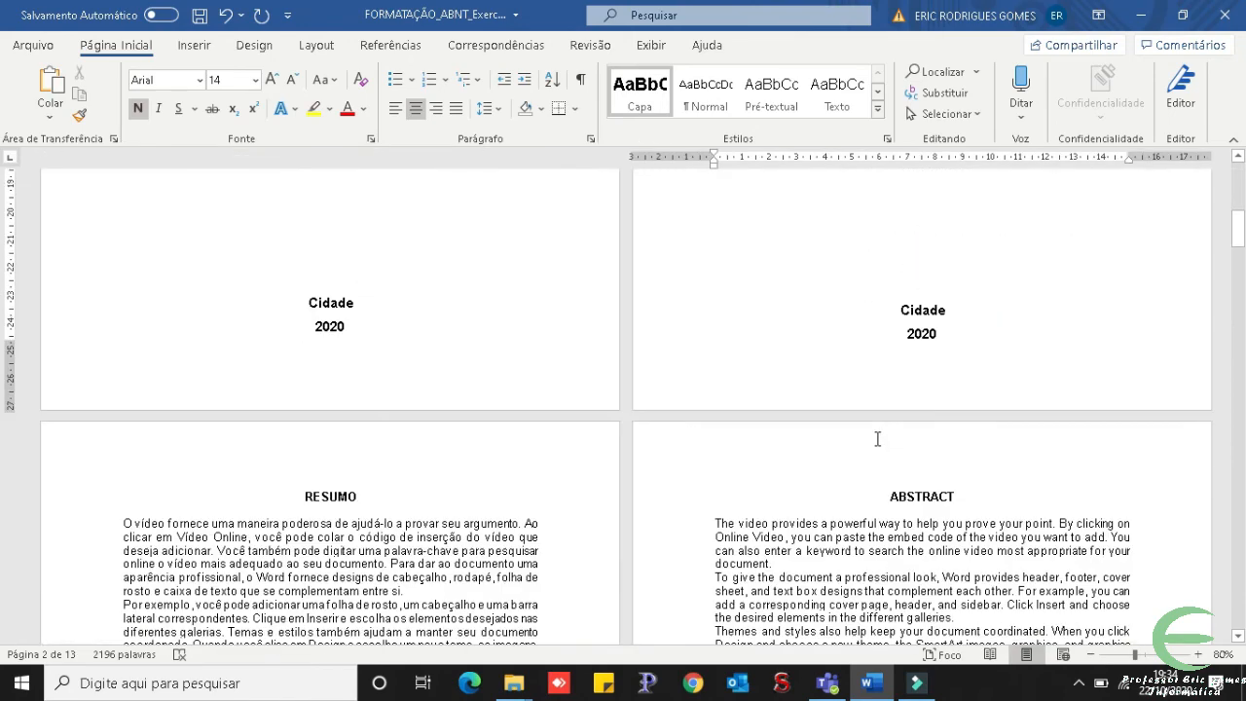
{"action": "scroll", "coordinate": [877, 439], "scroll_direction": "down", "scroll_amount": 12}
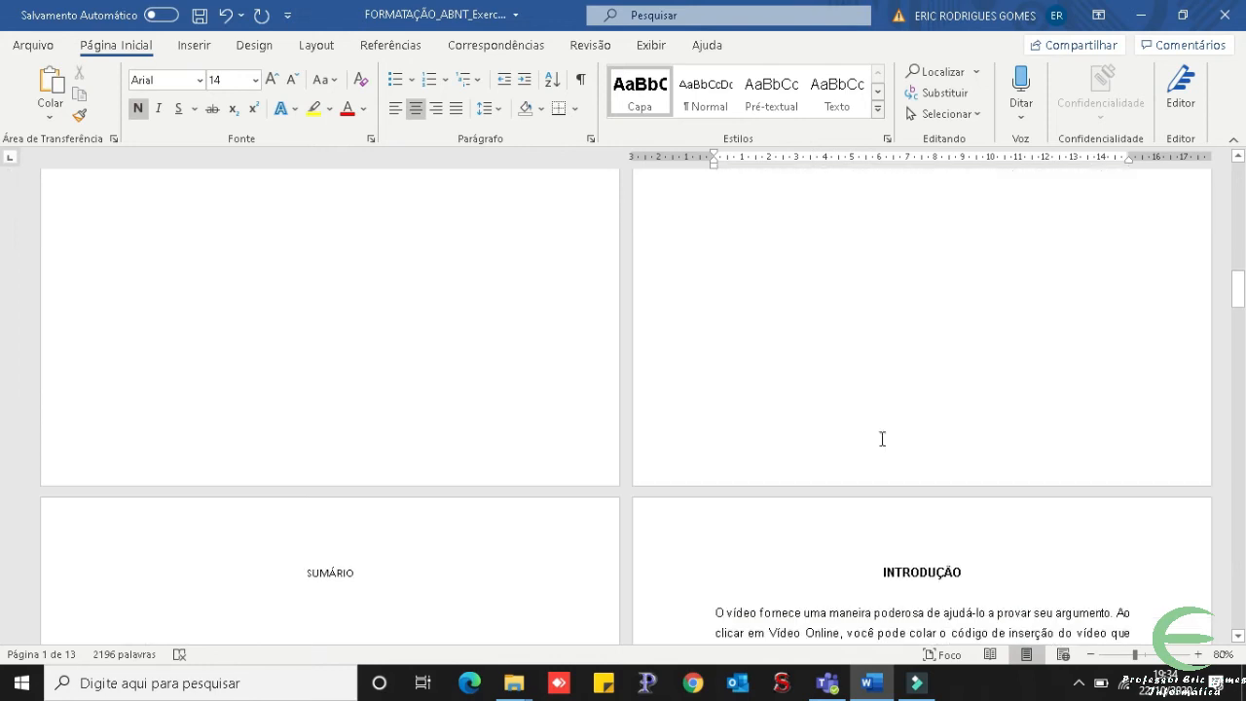
{"action": "scroll", "coordinate": [881, 439], "scroll_direction": "down", "scroll_amount": 3}
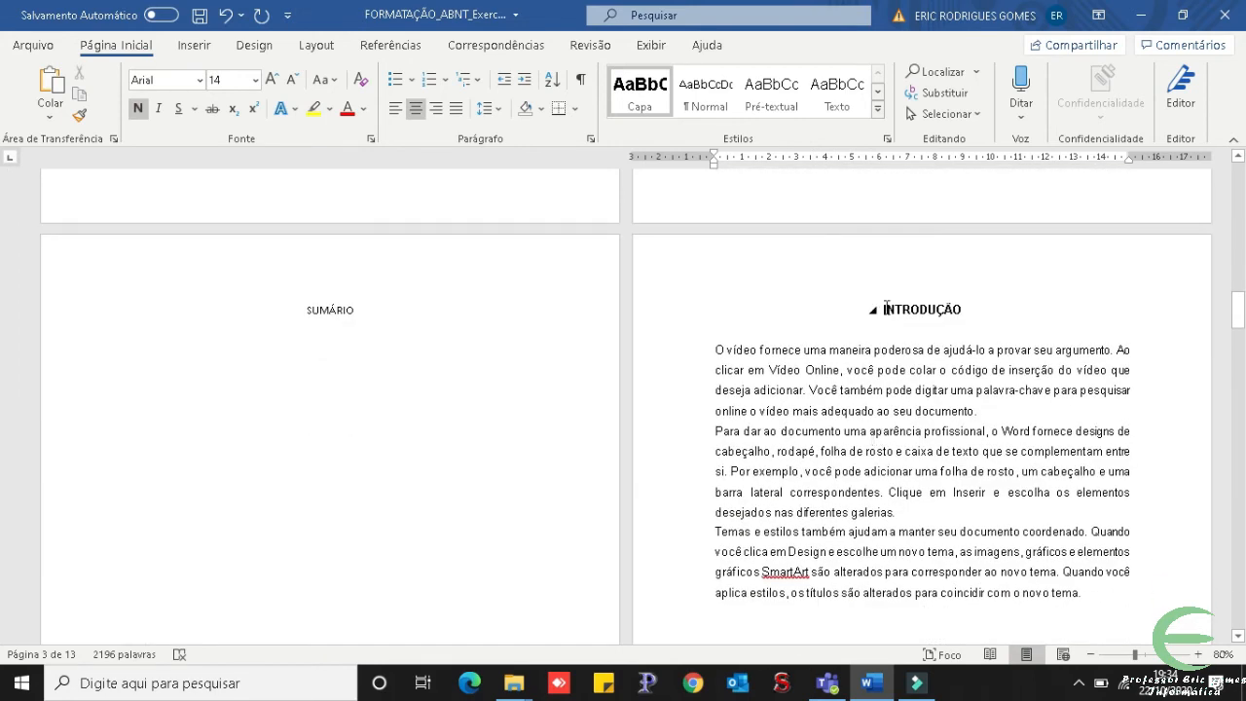
{"action": "left_click", "coordinate": [789, 541]}
{"action": "scroll", "coordinate": [789, 541], "scroll_direction": "up", "scroll_amount": 15}
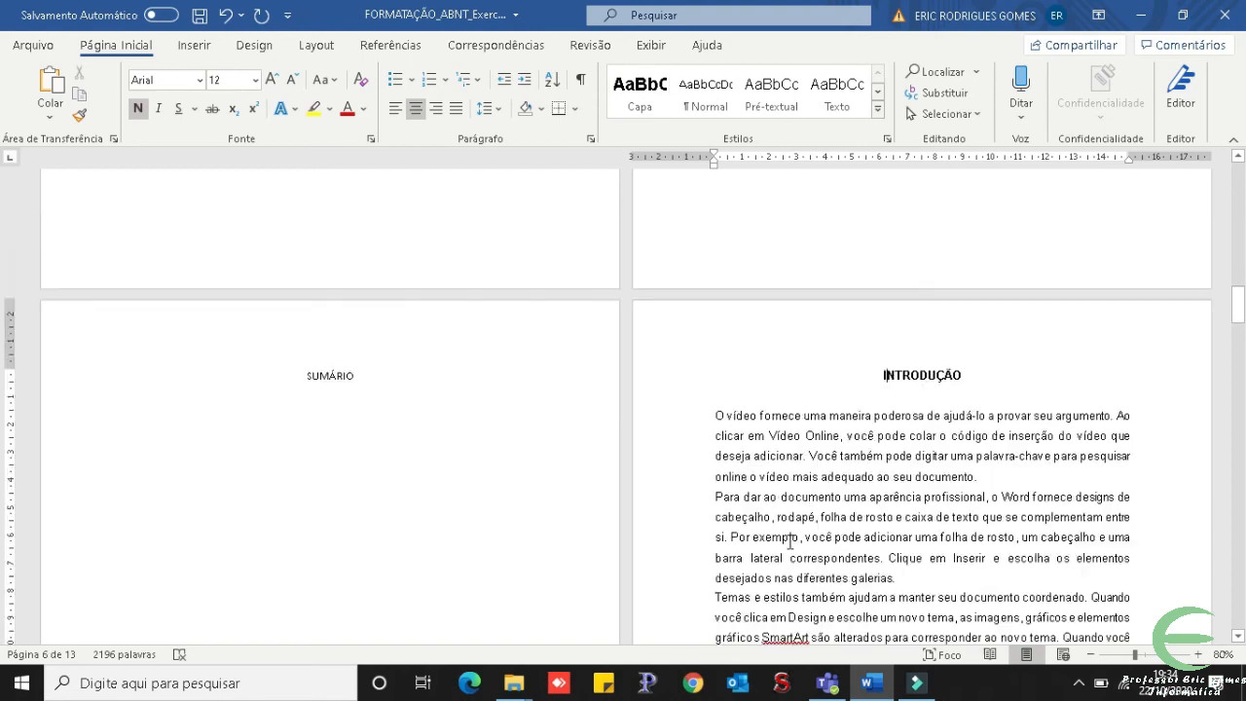
{"action": "scroll", "coordinate": [790, 537], "scroll_direction": "up", "scroll_amount": 15}
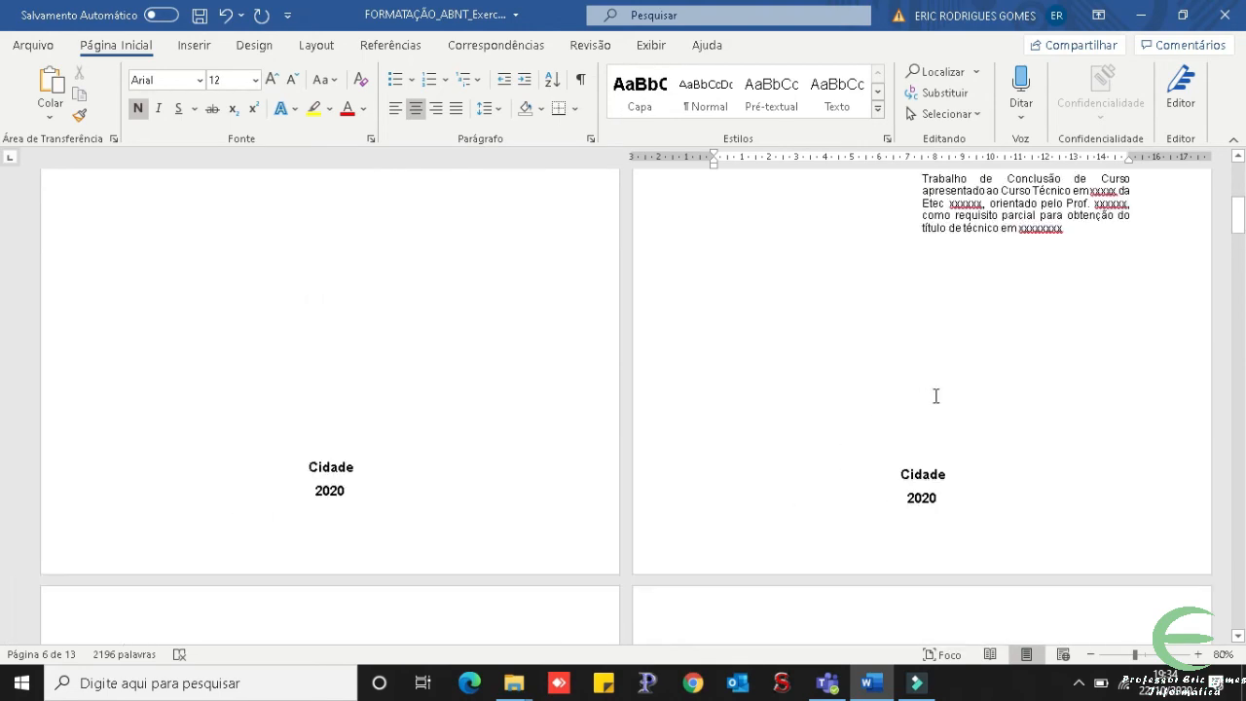
{"action": "left_click", "coordinate": [956, 300]}
{"action": "scroll", "coordinate": [957, 300], "scroll_direction": "down", "scroll_amount": 10}
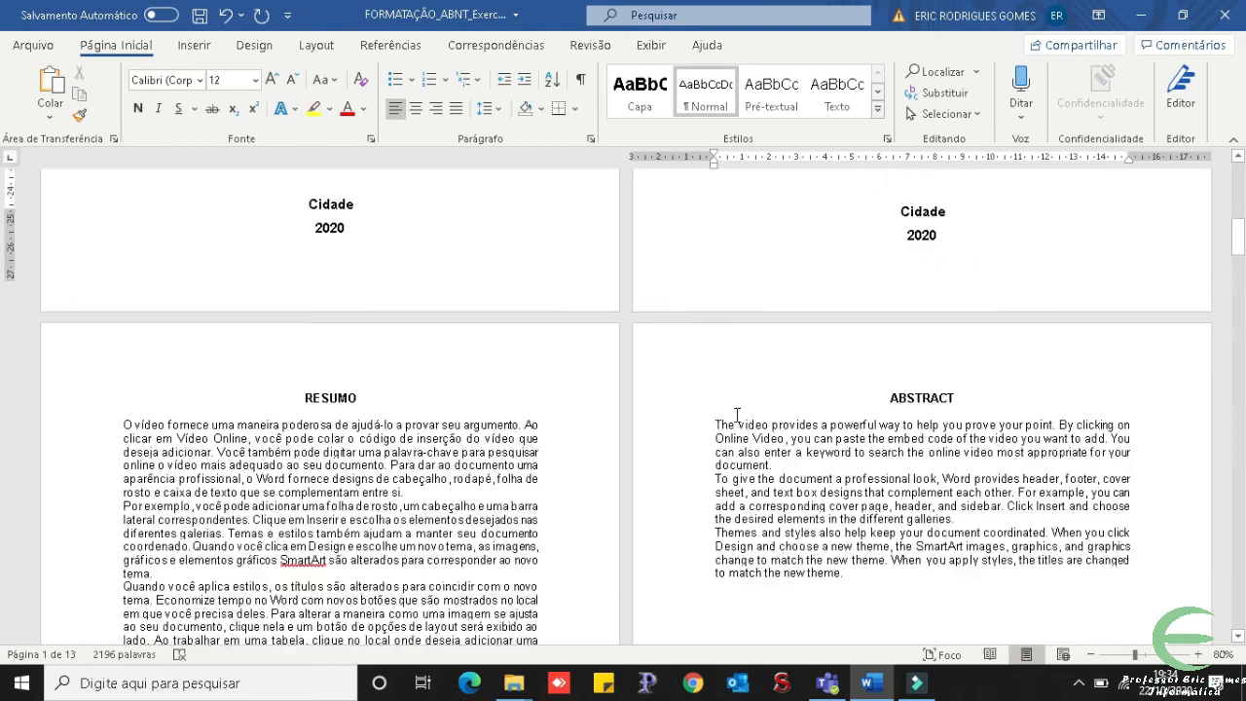
{"action": "left_click", "coordinate": [465, 492]}
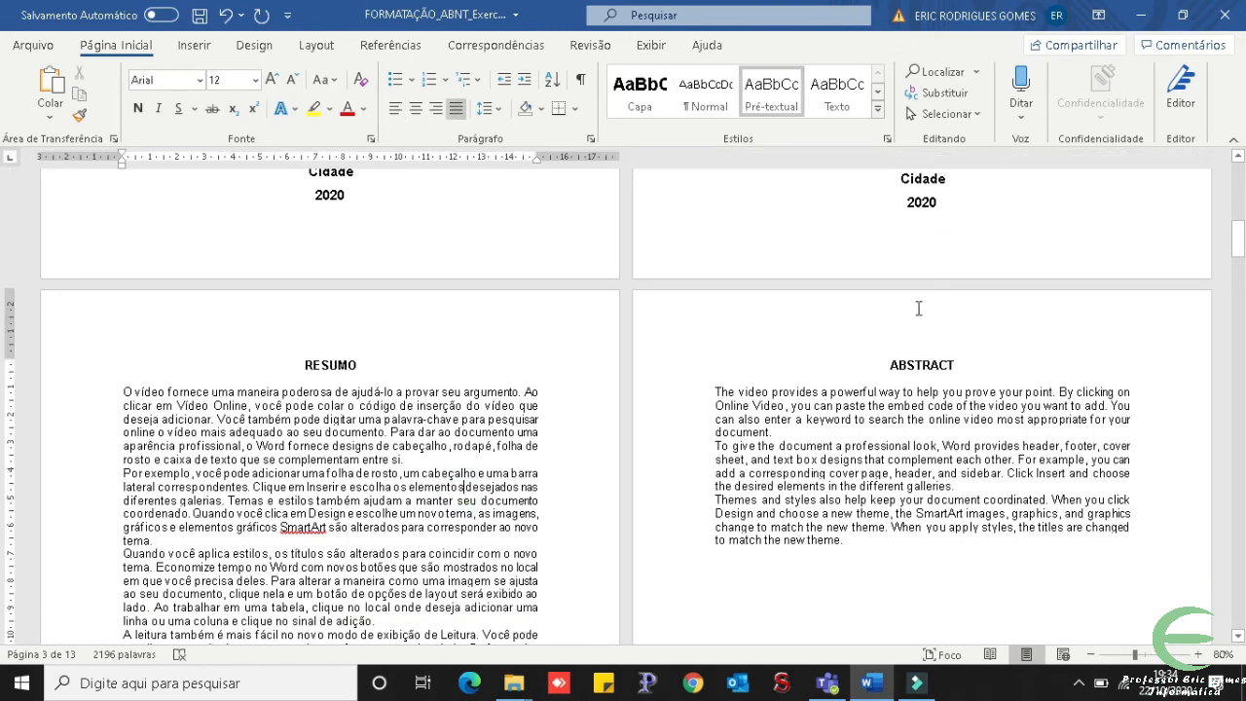
{"action": "scroll", "coordinate": [1058, 330], "scroll_direction": "down", "scroll_amount": 8}
{"action": "scroll", "coordinate": [1058, 330], "scroll_direction": "down", "scroll_amount": 5}
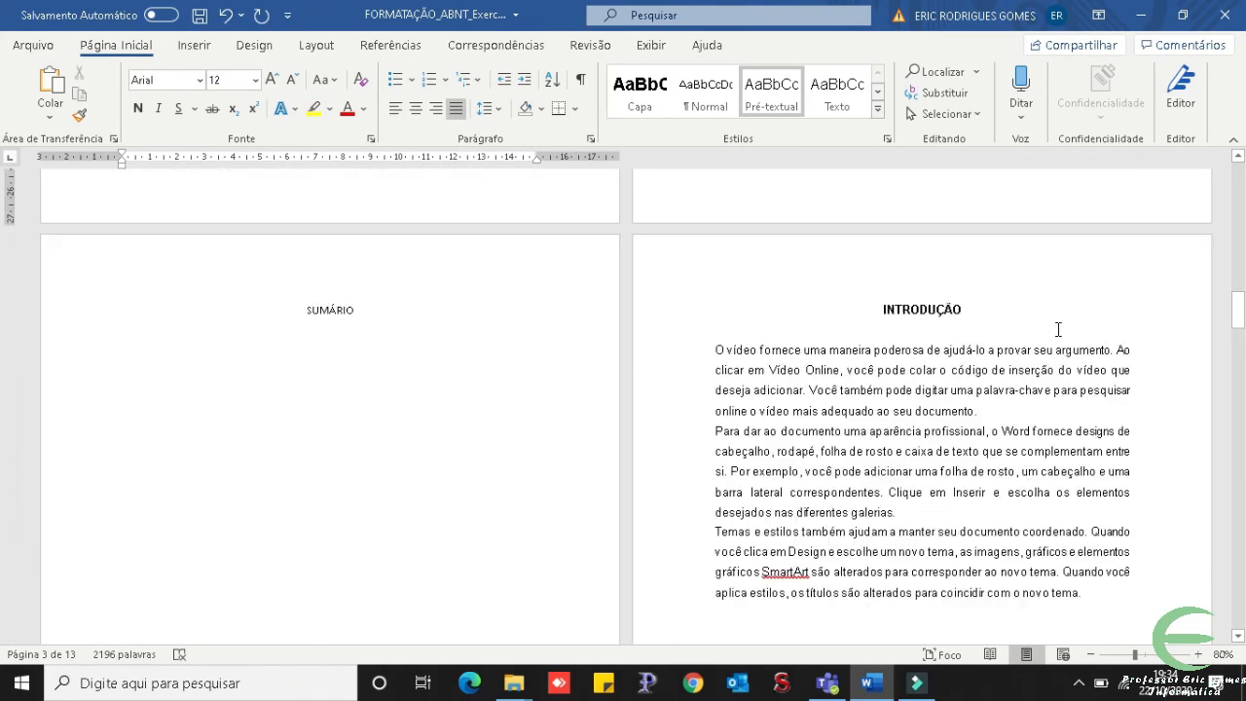
{"action": "left_click", "coordinate": [975, 311]}
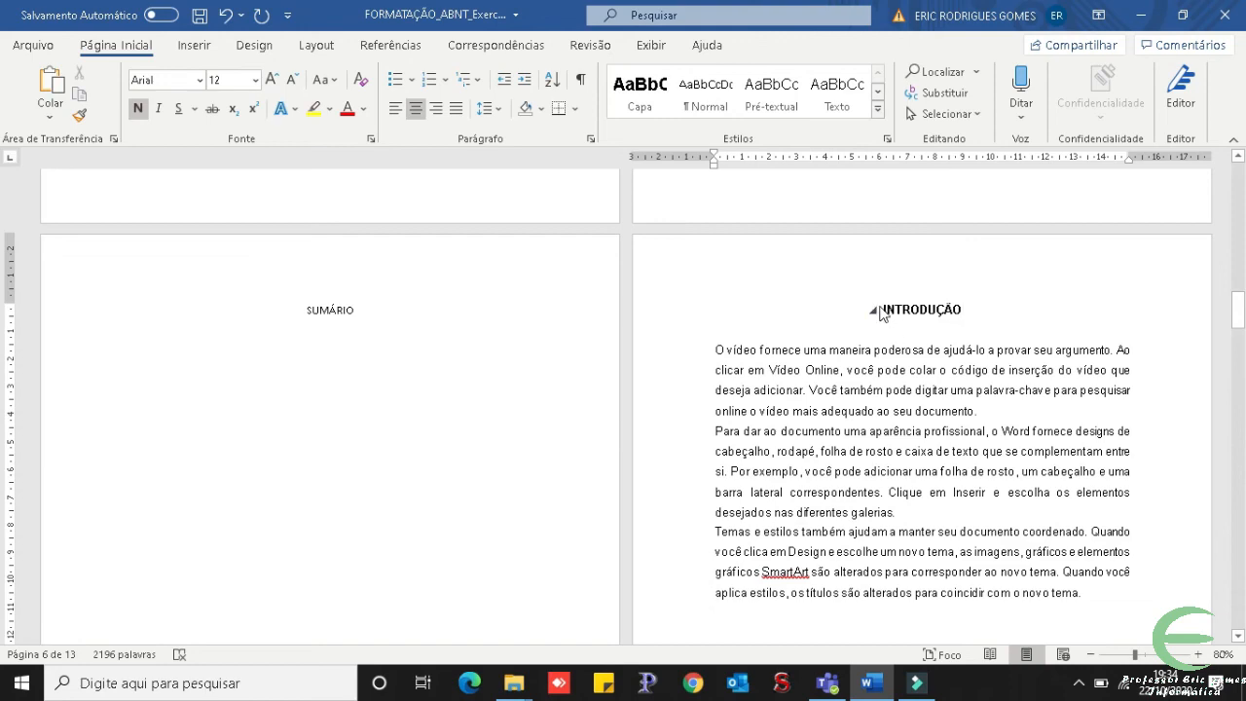
Review the page sequence used for counting pages, from the cover and title page through RESUMO, ABSTRACT and SUMÁRIO to INTRODUÇÃO.
{"action": "scroll", "coordinate": [992, 355], "scroll_direction": "up", "scroll_amount": 10}
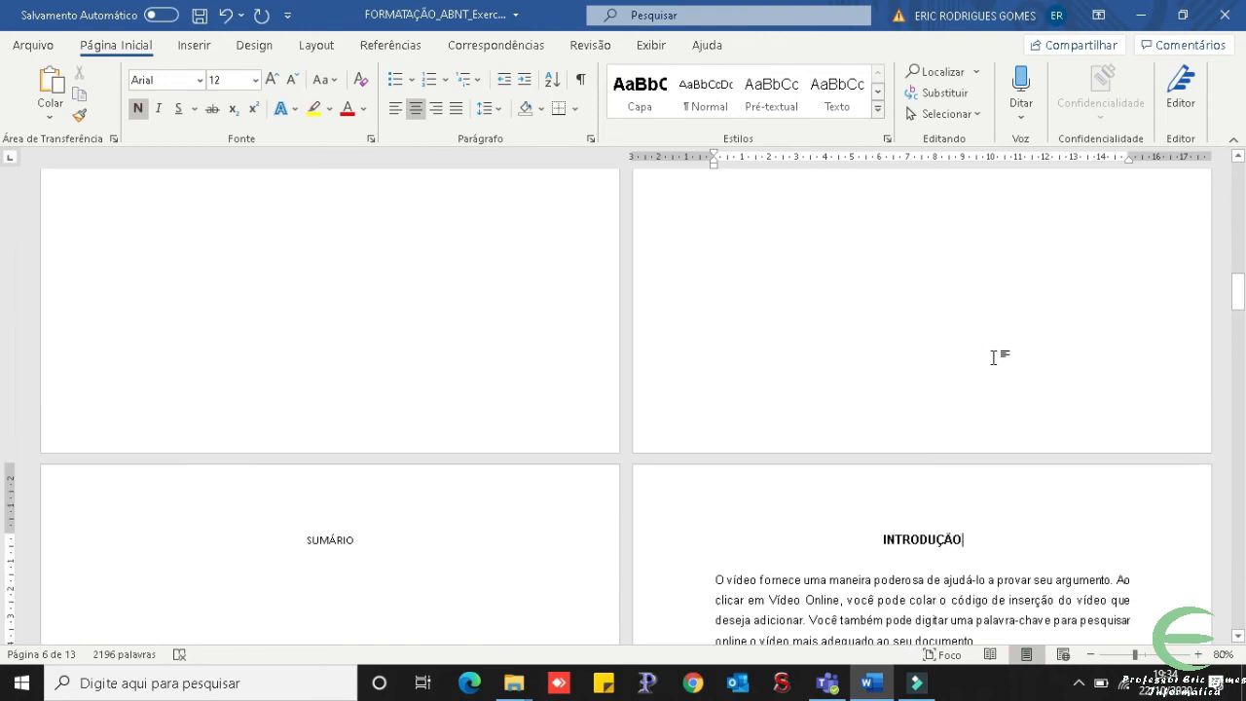
{"action": "scroll", "coordinate": [993, 360], "scroll_direction": "up", "scroll_amount": 10}
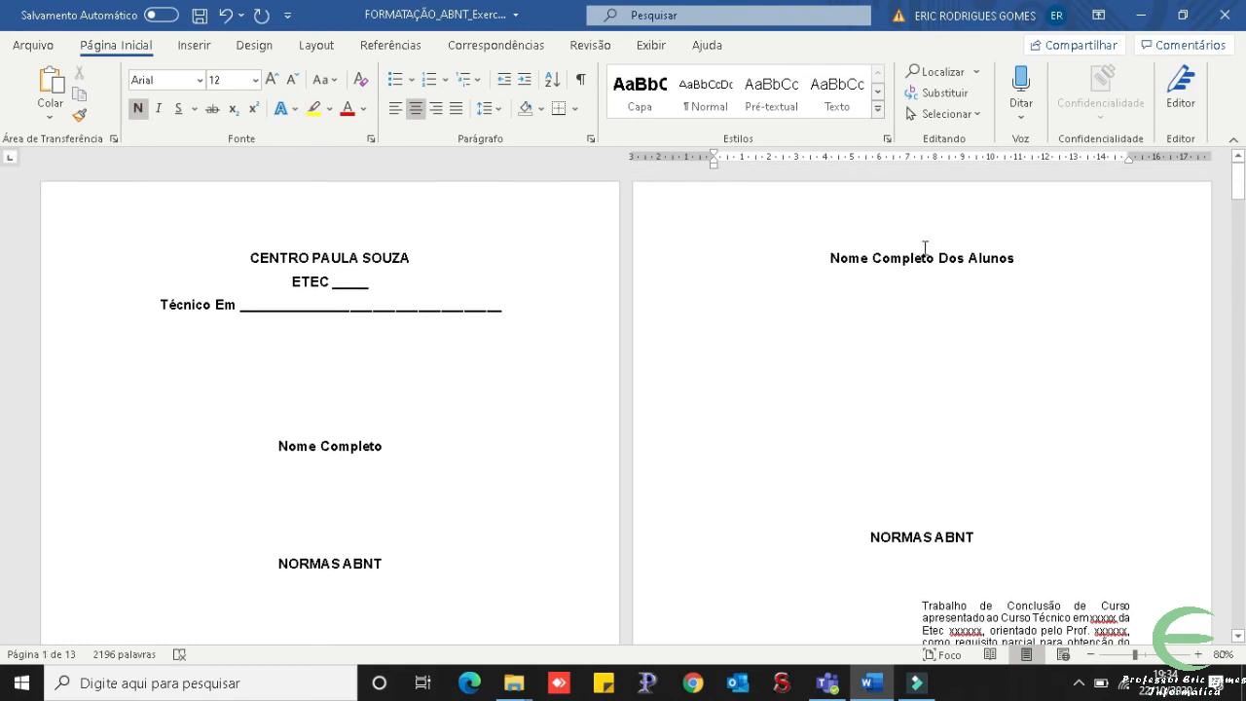
{"action": "left_click", "coordinate": [920, 251]}
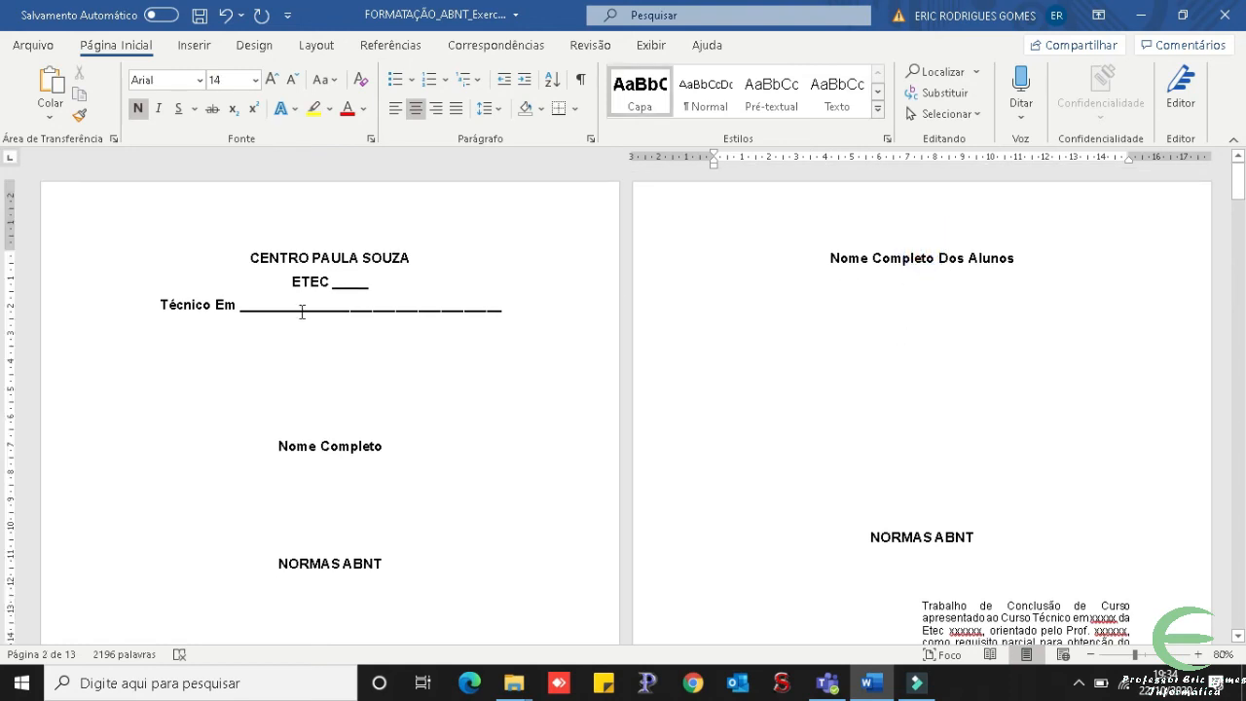
{"action": "left_click", "coordinate": [933, 258]}
{"action": "scroll", "coordinate": [933, 273], "scroll_direction": "down", "scroll_amount": 3}
{"action": "scroll", "coordinate": [934, 271], "scroll_direction": "down", "scroll_amount": 10}
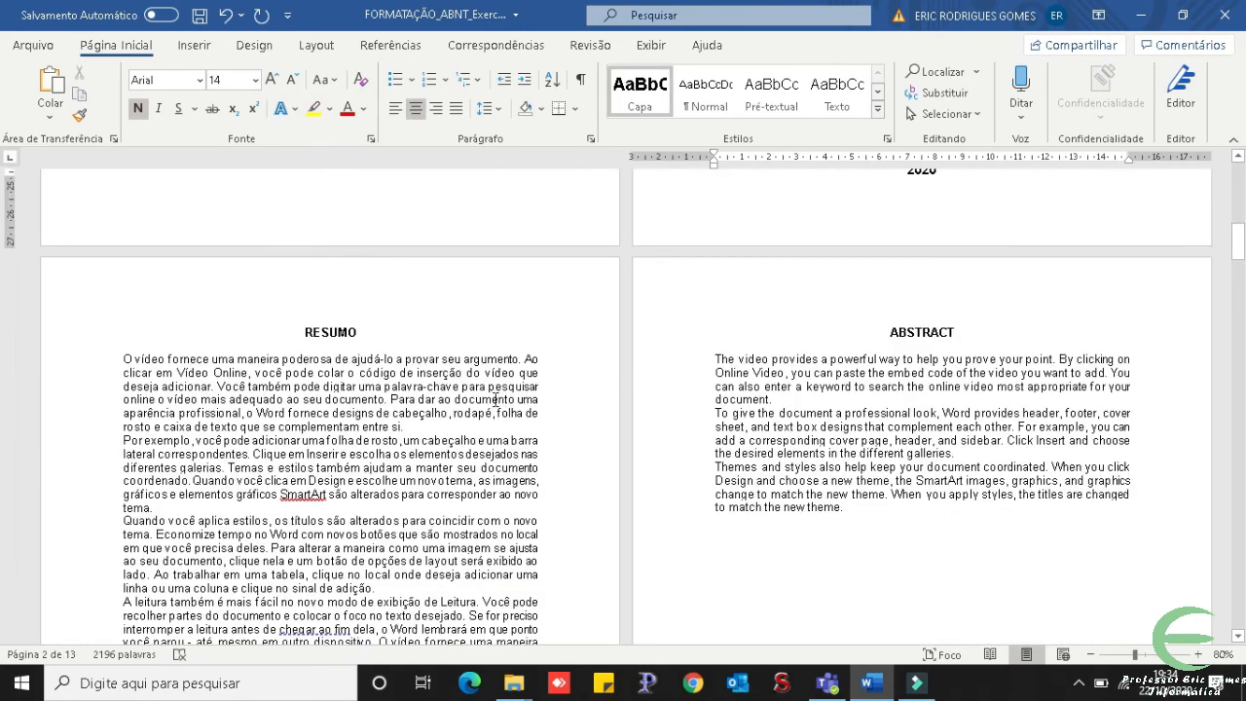
{"action": "left_click", "coordinate": [413, 398]}
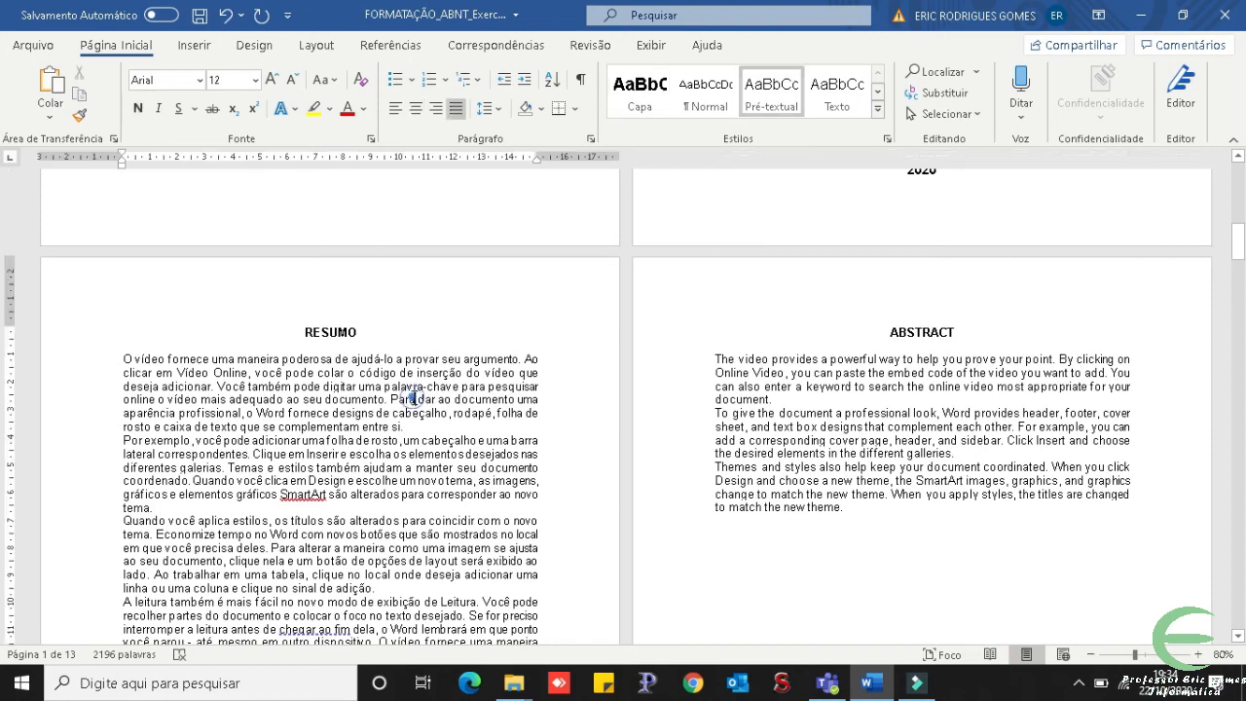
{"action": "left_click", "coordinate": [901, 433]}
{"action": "scroll", "coordinate": [902, 433], "scroll_direction": "down", "scroll_amount": 2}
{"action": "scroll", "coordinate": [901, 433], "scroll_direction": "down", "scroll_amount": 10}
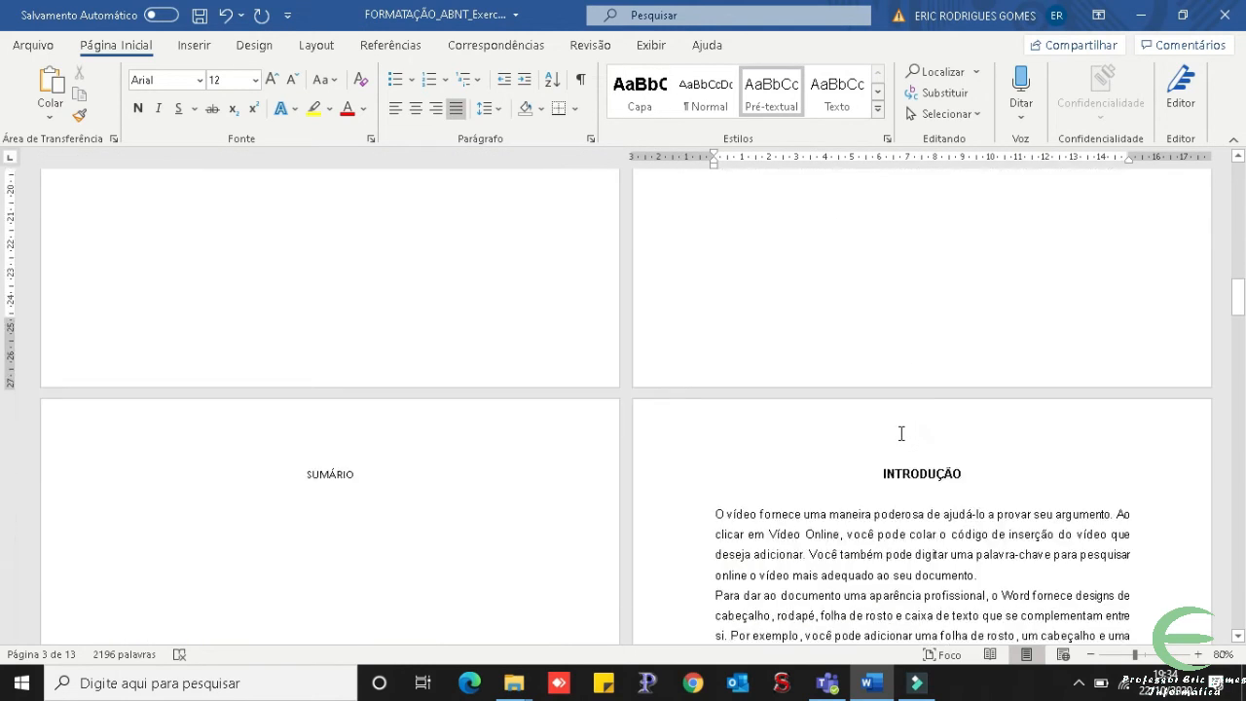
{"action": "left_click", "coordinate": [262, 443]}
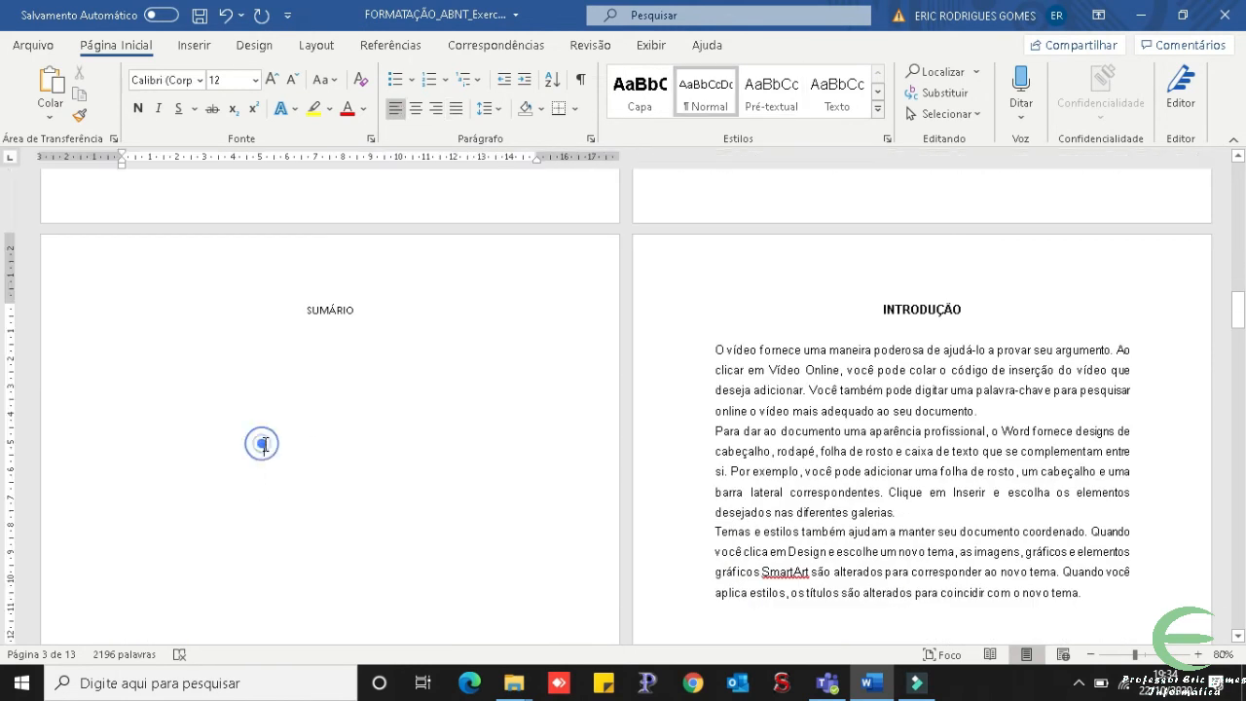
{"action": "left_click", "coordinate": [923, 390]}
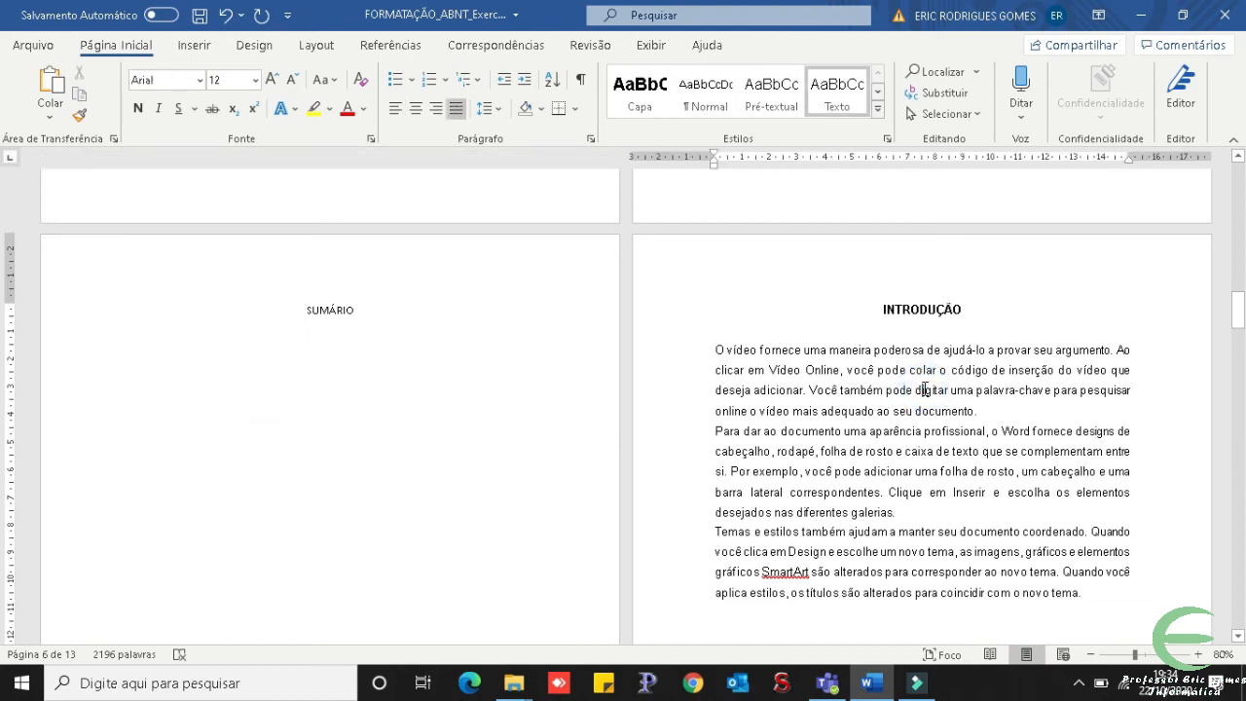
Examine the pages from INTRODUÇÃO on to the 1 PRIMEIRA PARTE chapter and return to the INTRODUÇÃO heading.
{"action": "mouse_move", "coordinate": [963, 310]}
{"action": "scroll", "coordinate": [974, 399], "scroll_direction": "up", "scroll_amount": 1}
{"action": "scroll", "coordinate": [974, 401], "scroll_direction": "up", "scroll_amount": 2}
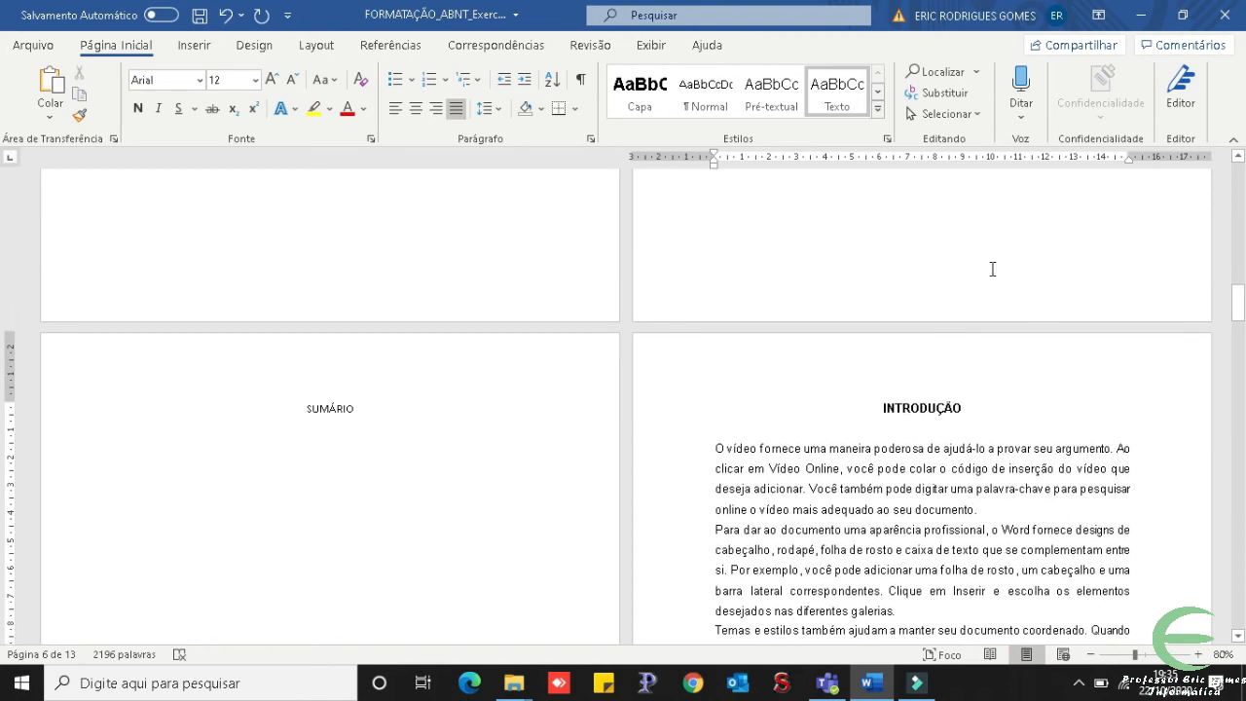
{"action": "left_click", "coordinate": [921, 499]}
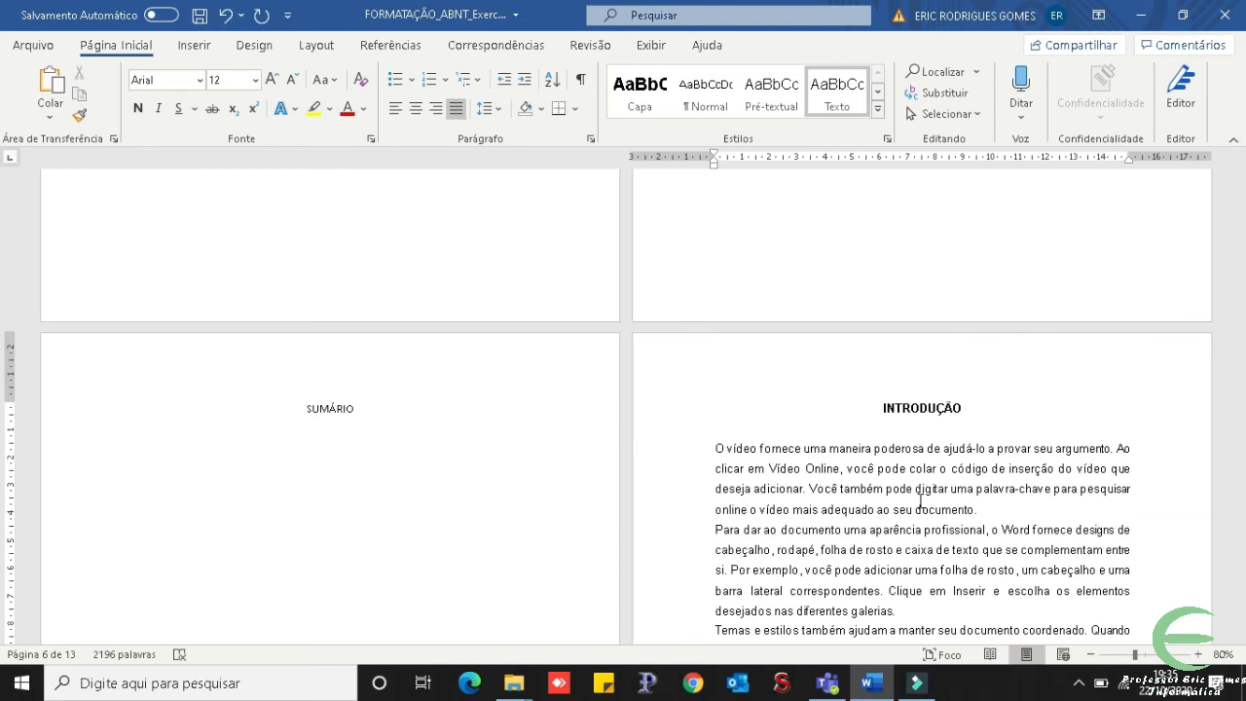
{"action": "left_click_drag", "start_coordinate": [1238, 312], "coordinate": [1244, 415]}
{"action": "scroll", "coordinate": [865, 435], "scroll_direction": "up", "scroll_amount": 4}
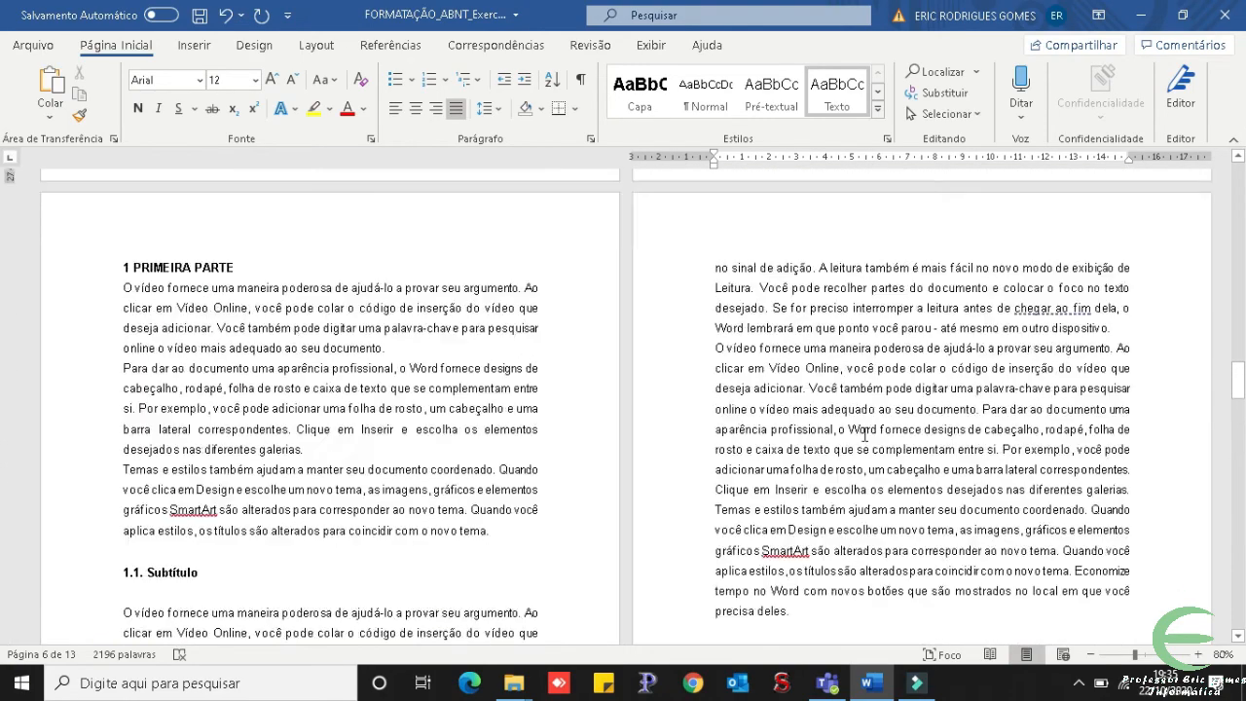
{"action": "scroll", "coordinate": [864, 435], "scroll_direction": "up", "scroll_amount": 8}
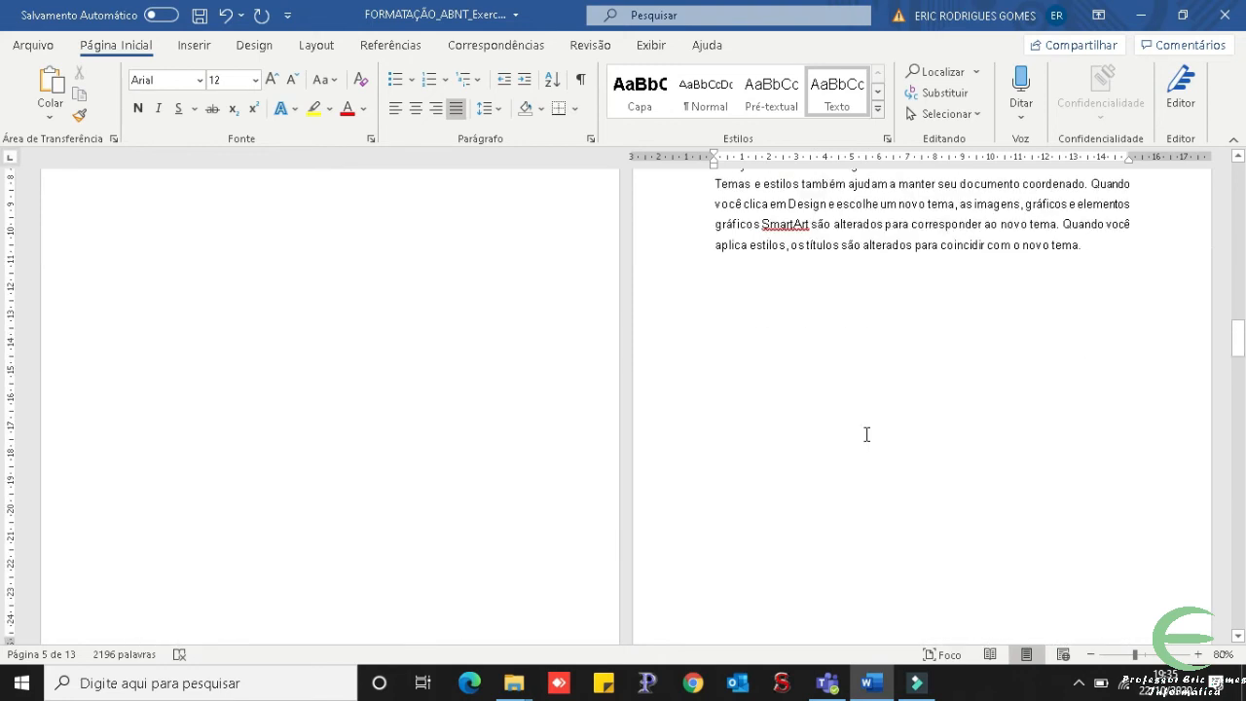
{"action": "scroll", "coordinate": [867, 434], "scroll_direction": "up", "scroll_amount": 8}
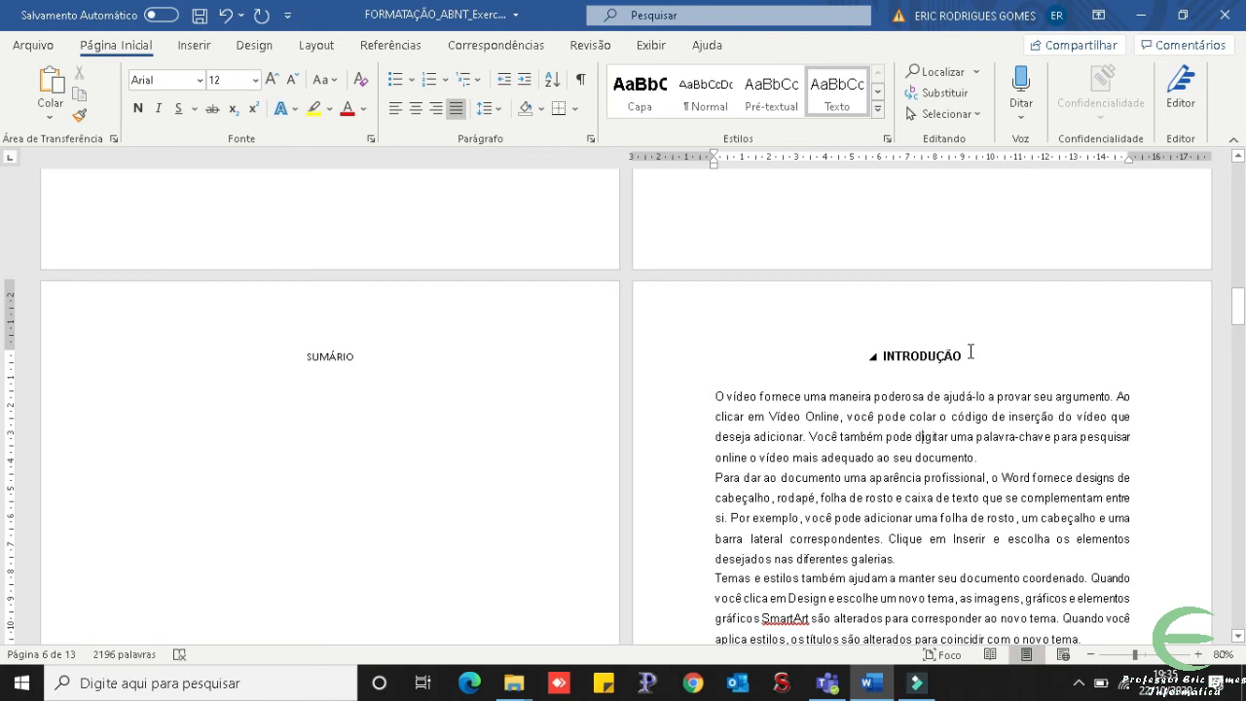
Insert a continuous section break immediately before the INTRODUÇÃO heading.
{"action": "left_click", "coordinate": [883, 356]}
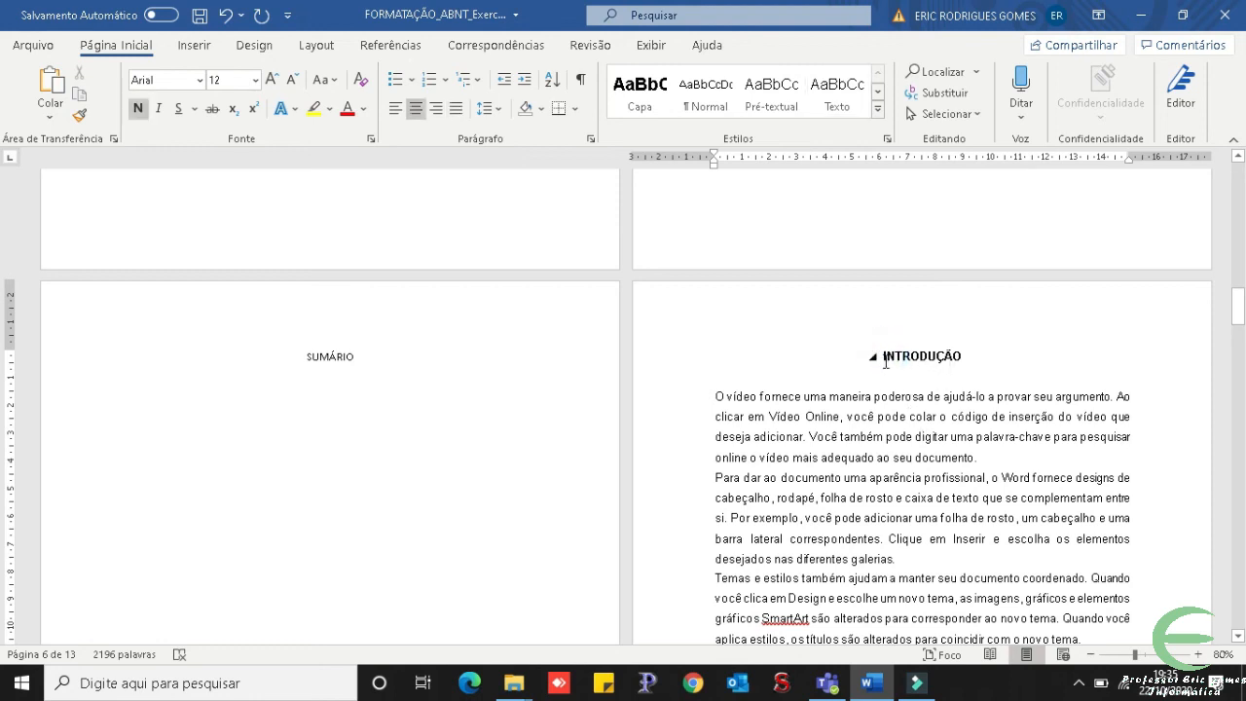
{"action": "left_click", "coordinate": [881, 355]}
{"action": "left_click", "coordinate": [331, 46]}
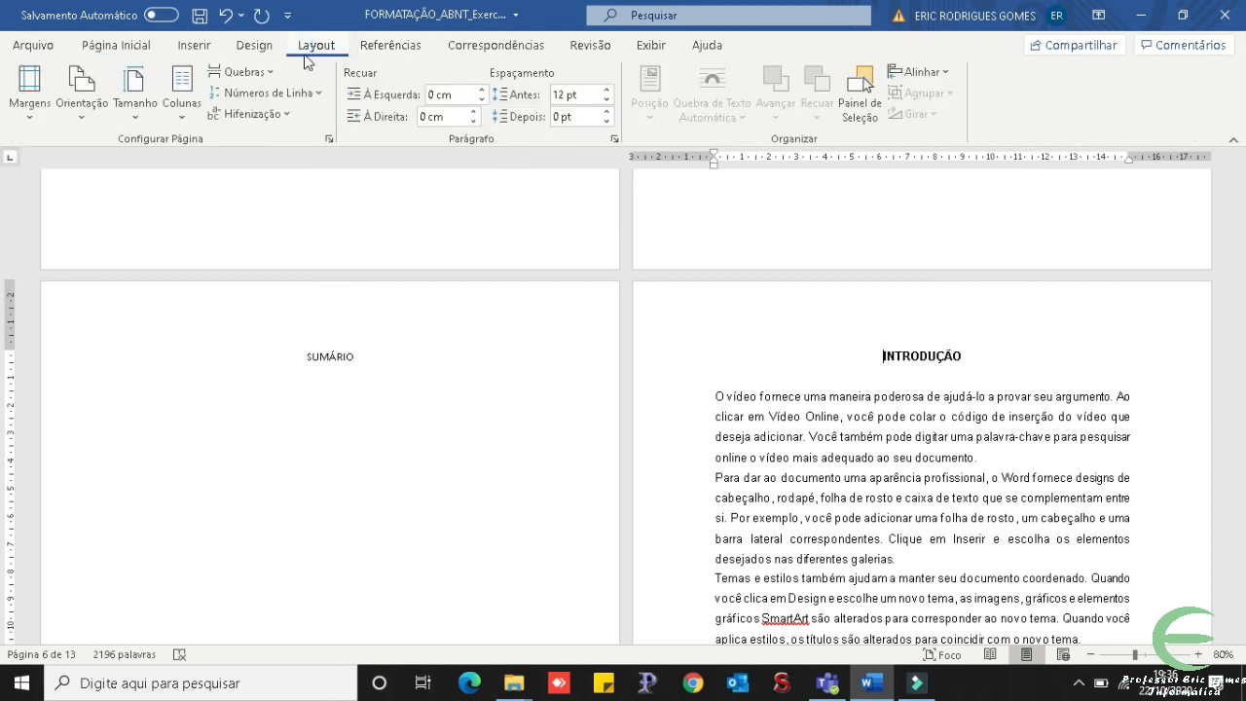
{"action": "left_click", "coordinate": [243, 74]}
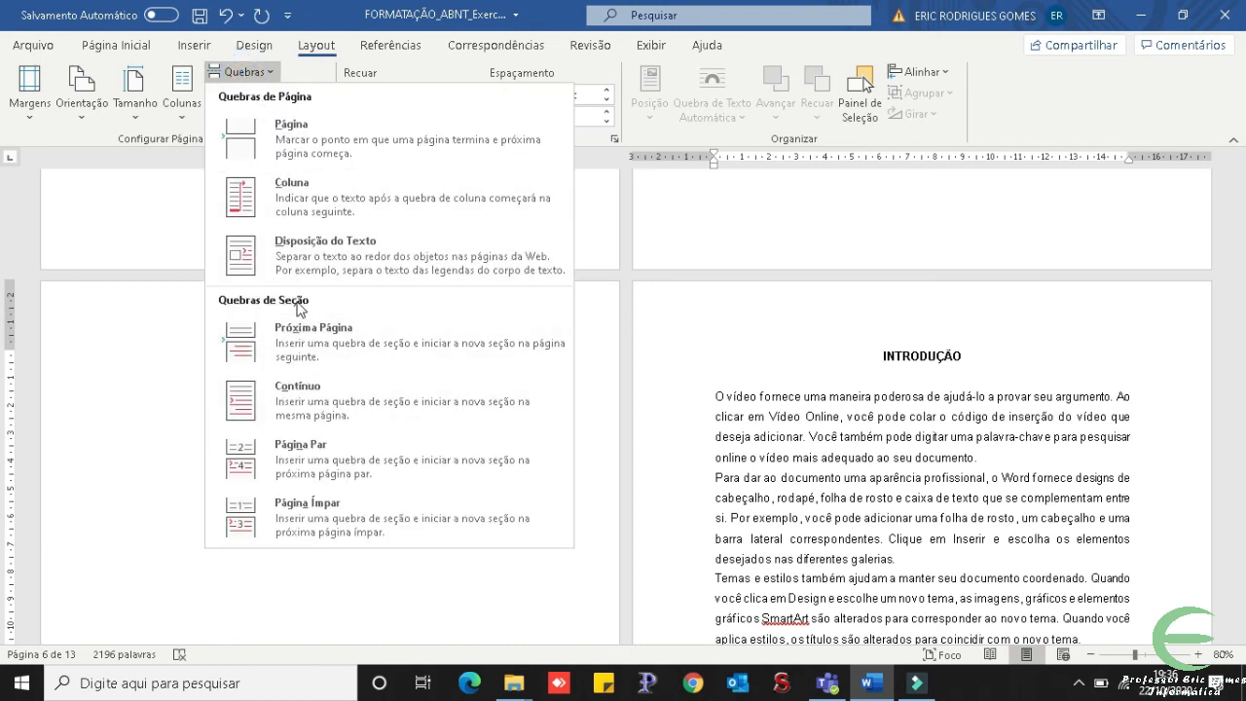
{"action": "left_click", "coordinate": [313, 404]}
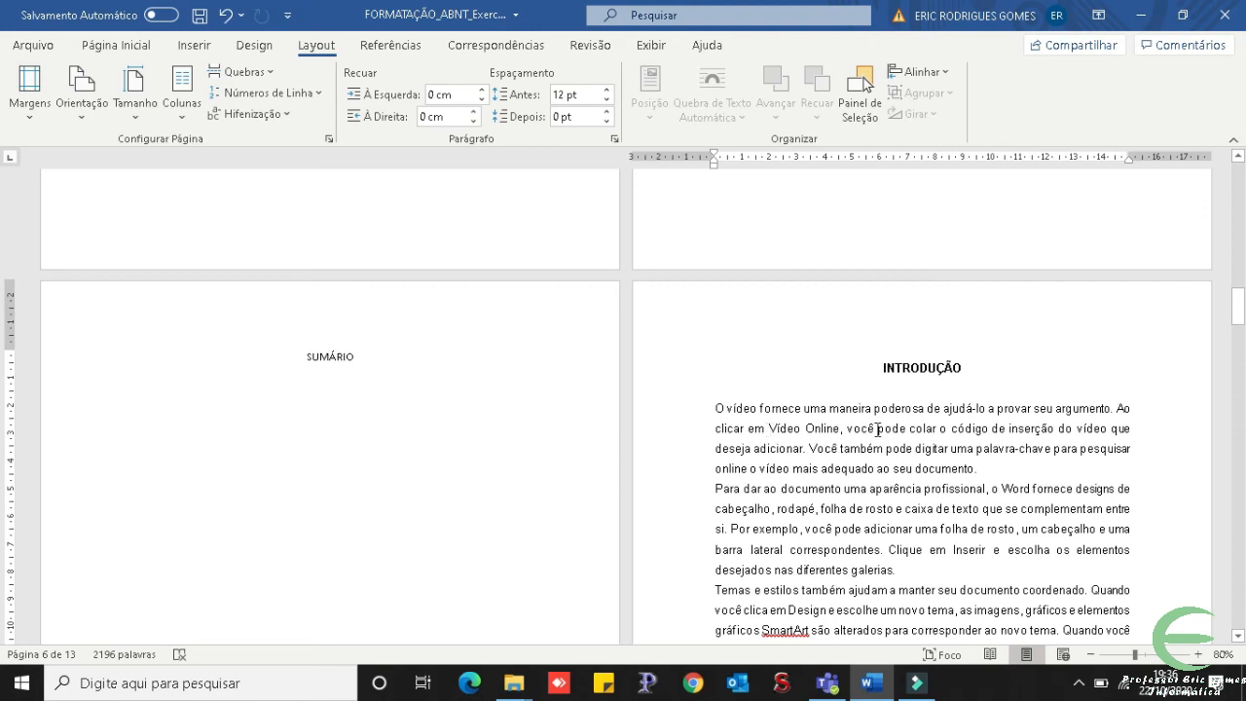
Open the headers for editing, test the link between sections by entering 5 in the SUMÁRIO page's header, and delete it again.
{"action": "double_click", "coordinate": [852, 309]}
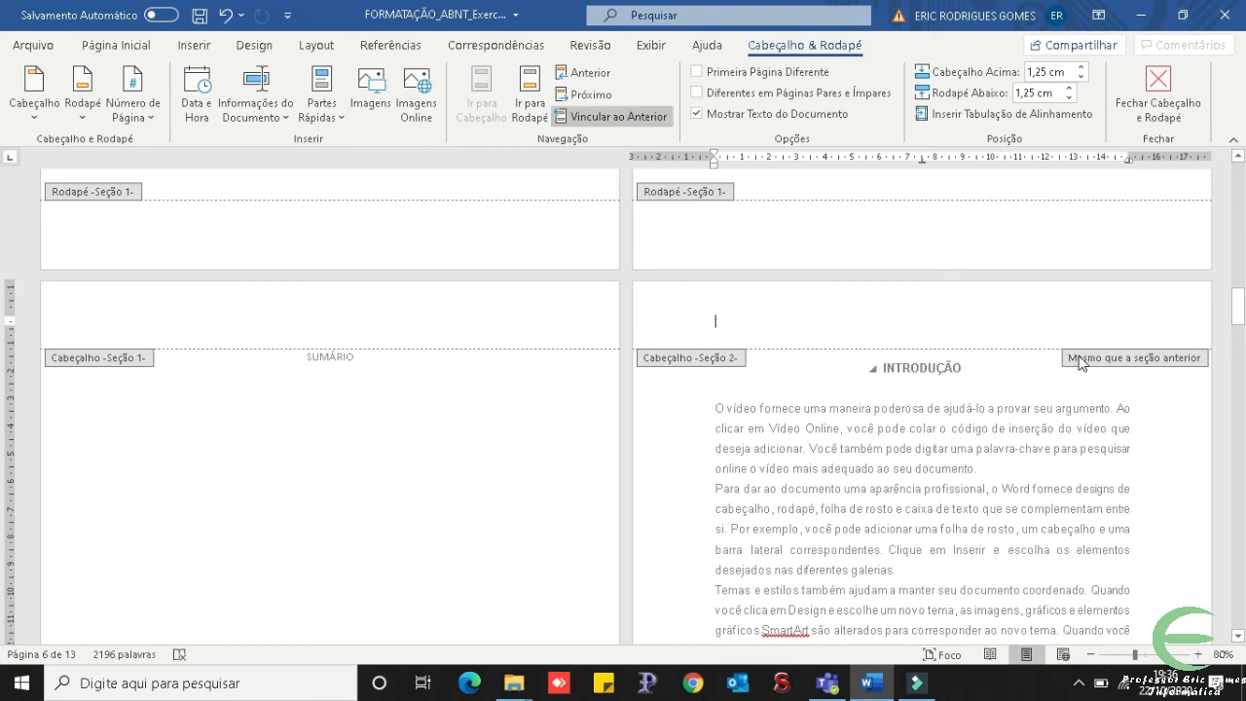
{"action": "left_click", "coordinate": [153, 311]}
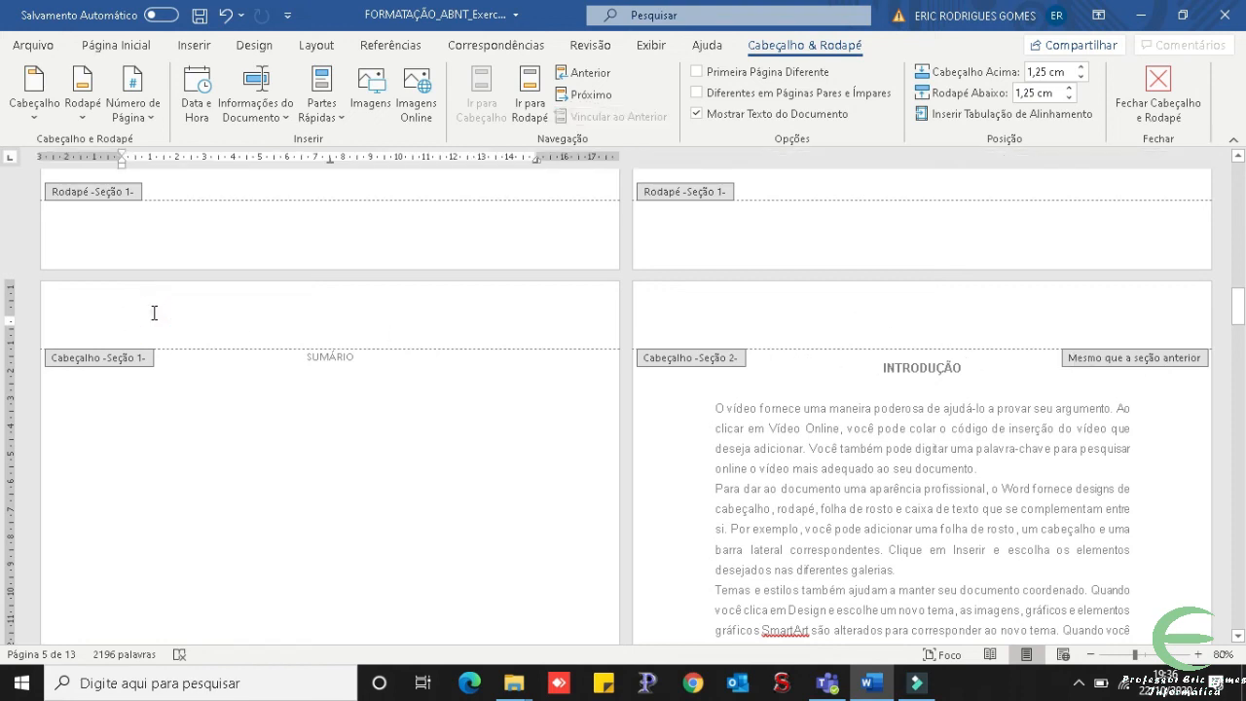
{"action": "type", "text": "5"}
{"action": "left_click", "coordinate": [720, 319]}
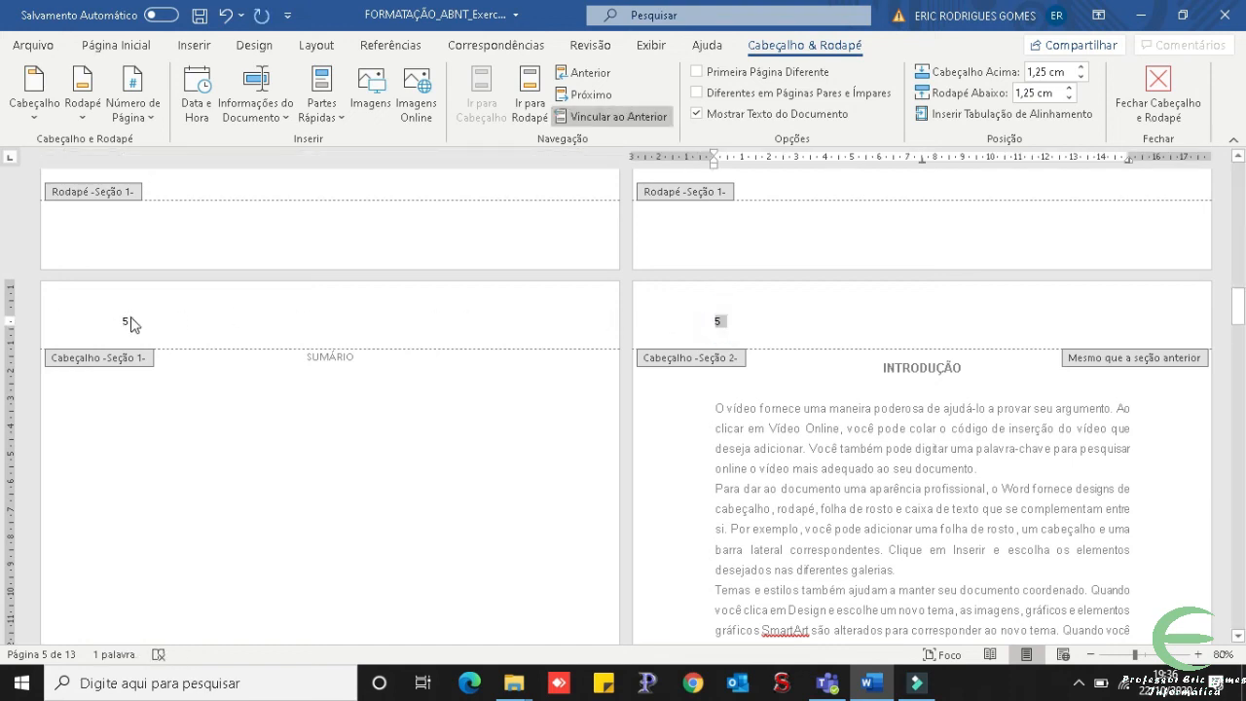
{"action": "left_click", "coordinate": [131, 319]}
{"action": "left_click", "coordinate": [731, 313]}
{"action": "left_click", "coordinate": [159, 321]}
{"action": "left_click", "coordinate": [742, 323]}
{"action": "key", "text": "BackSpace"}
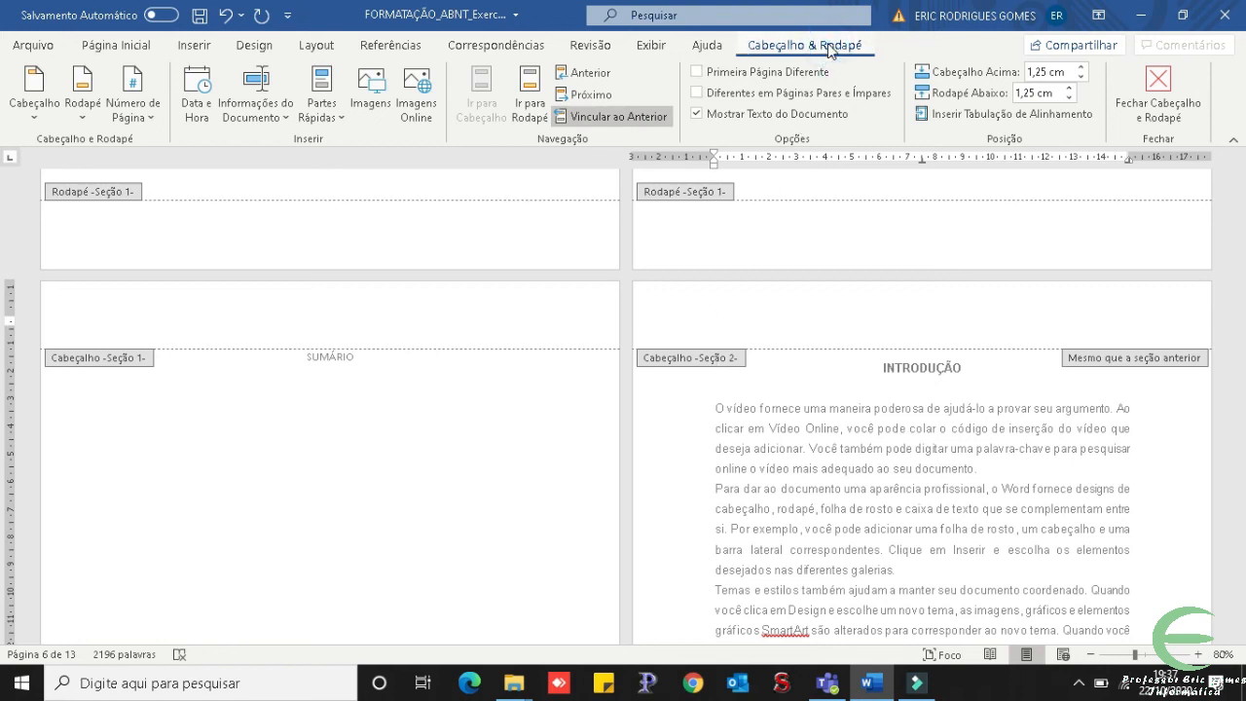
Unlink the section 2 header on the INTRODUÇÃO page from the previous section.
{"action": "left_click", "coordinate": [716, 320]}
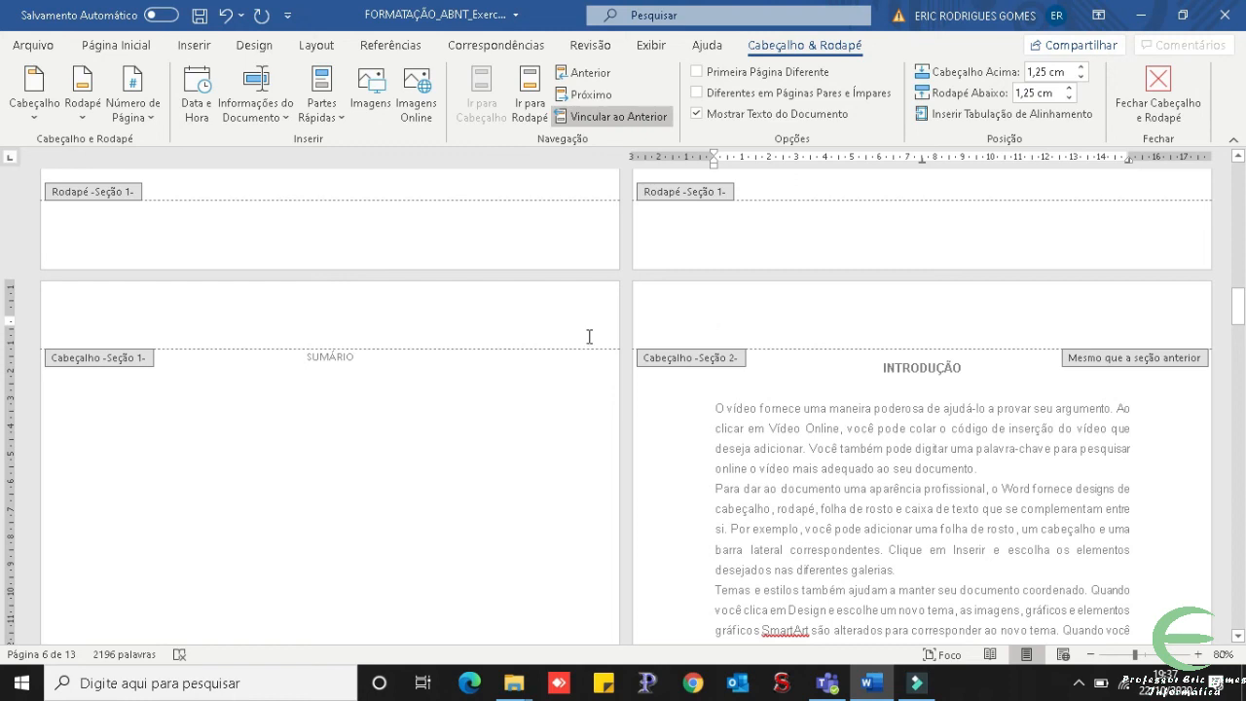
{"action": "left_click", "coordinate": [612, 118]}
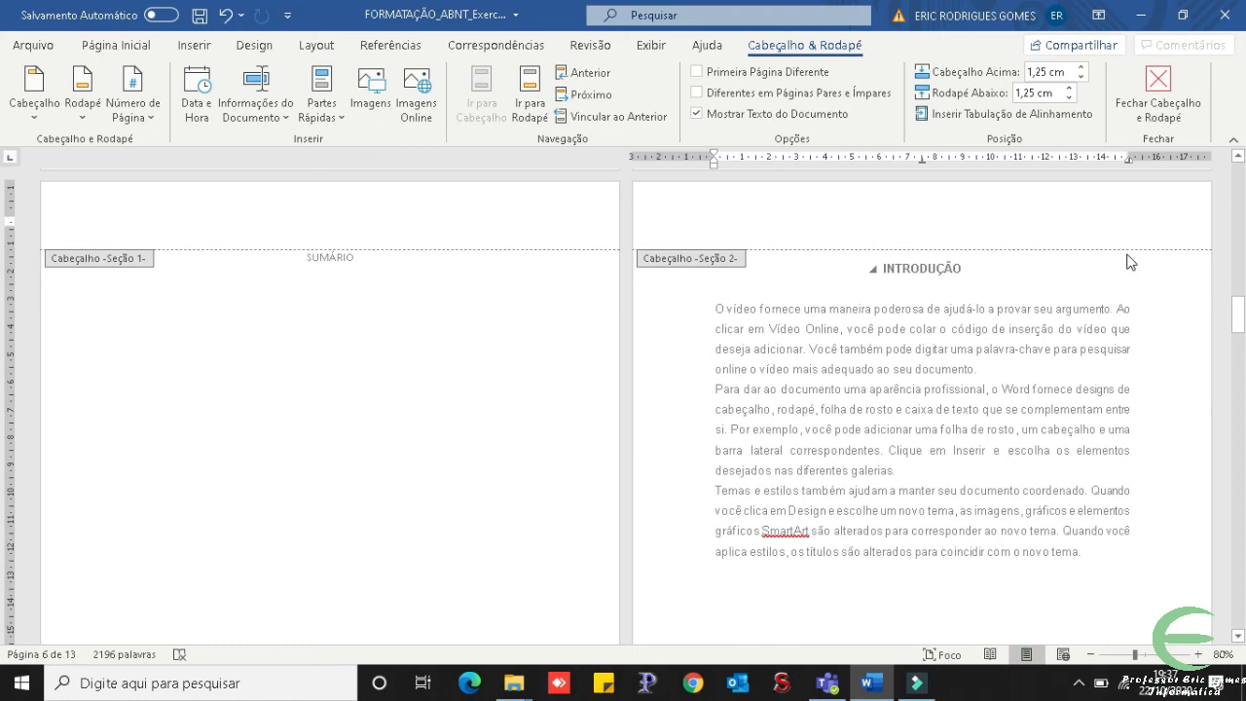
Test the header separation by entering 4 in the SUMÁRIO page's header, compare it across both sections, and delete it again.
{"action": "left_click", "coordinate": [178, 221]}
{"action": "type", "text": "4"}
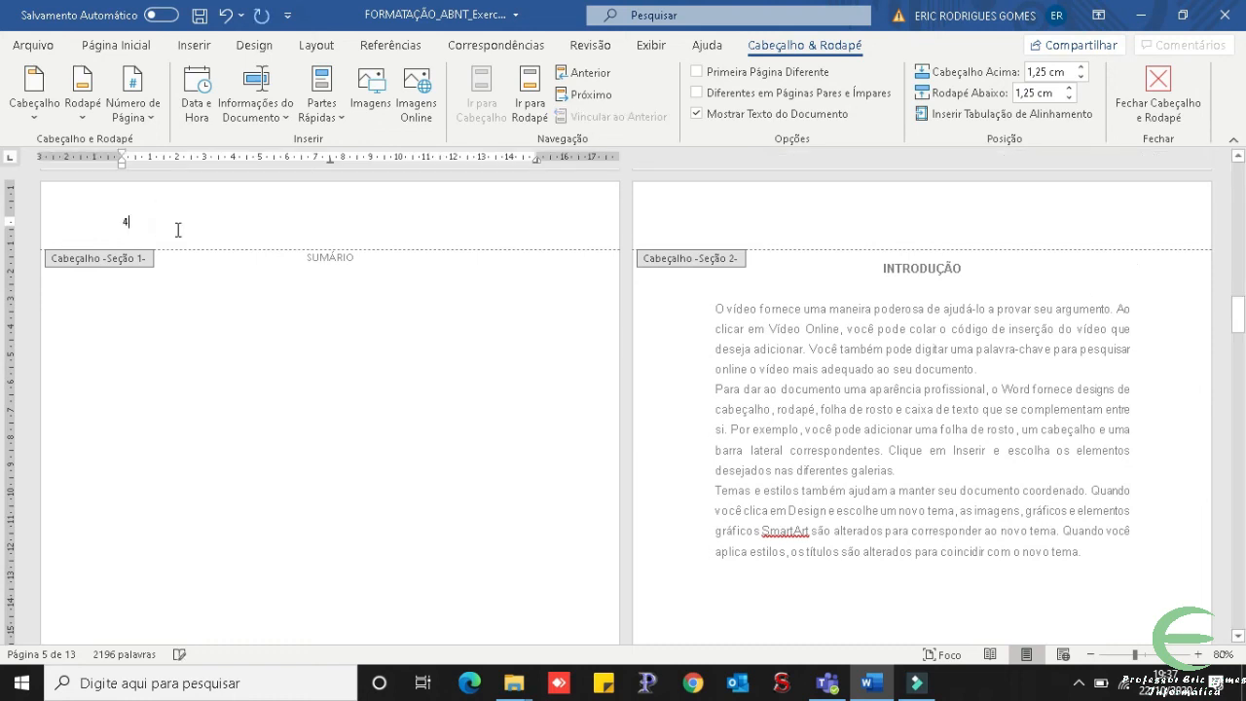
{"action": "scroll", "coordinate": [199, 309], "scroll_direction": "down", "scroll_amount": 8}
{"action": "scroll", "coordinate": [198, 309], "scroll_direction": "up", "scroll_amount": 8}
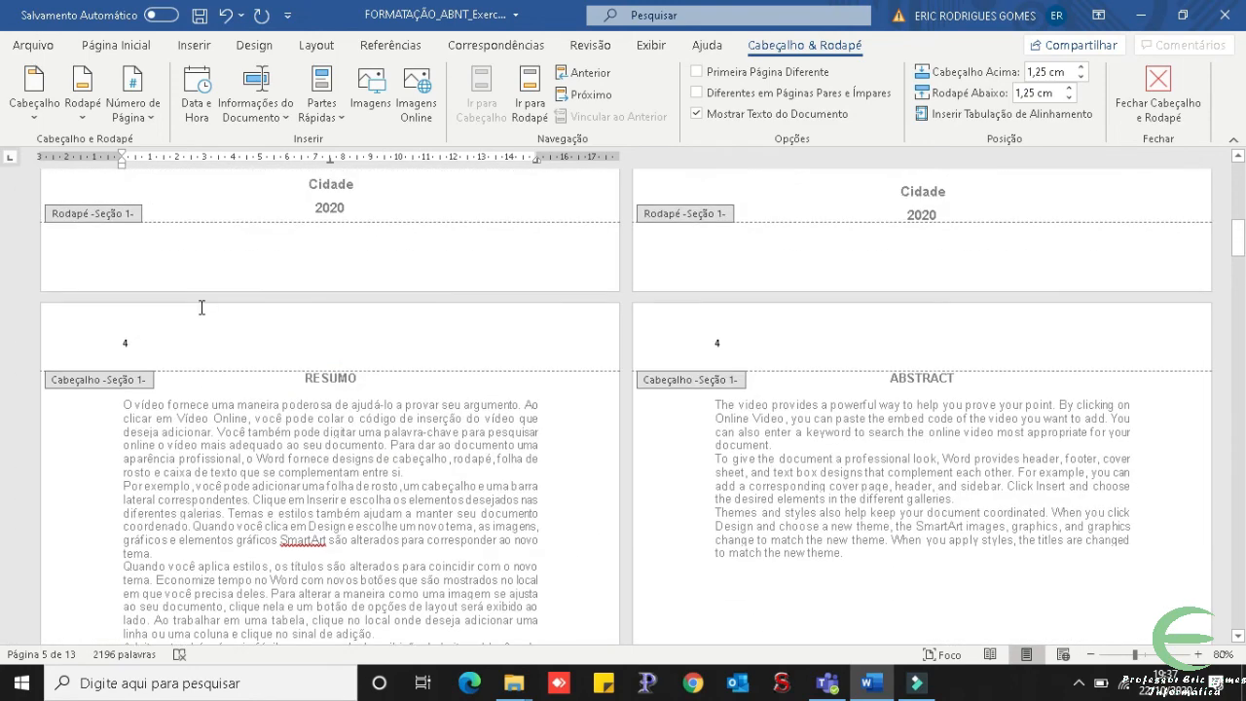
{"action": "scroll", "coordinate": [720, 414], "scroll_direction": "down", "scroll_amount": 4}
{"action": "scroll", "coordinate": [720, 414], "scroll_direction": "down", "scroll_amount": 7}
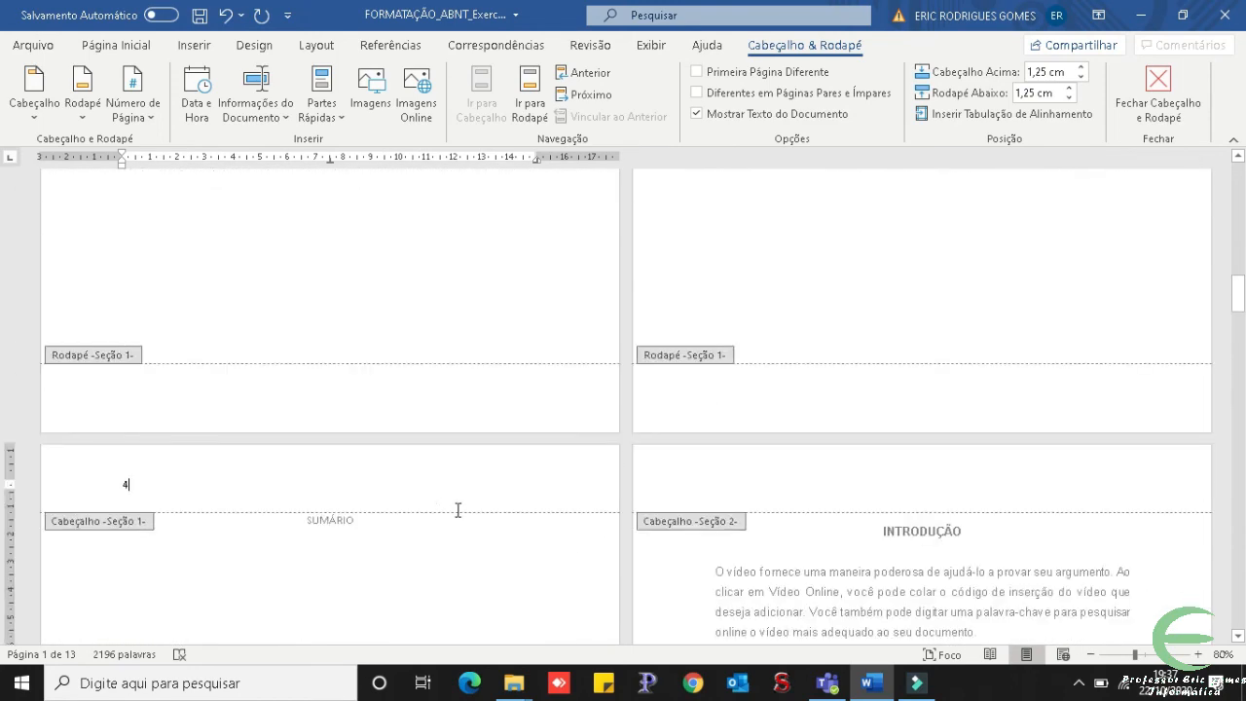
{"action": "left_click", "coordinate": [720, 479]}
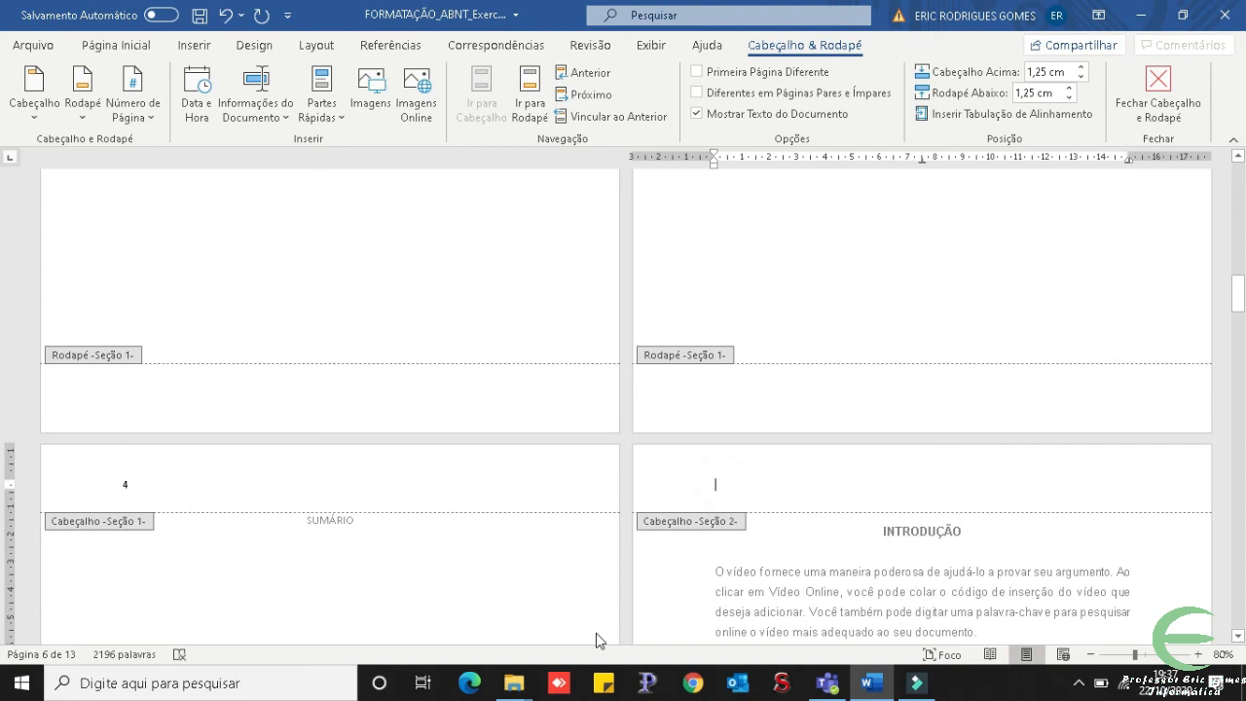
{"action": "left_click", "coordinate": [146, 478]}
{"action": "key", "text": "BackSpace"}
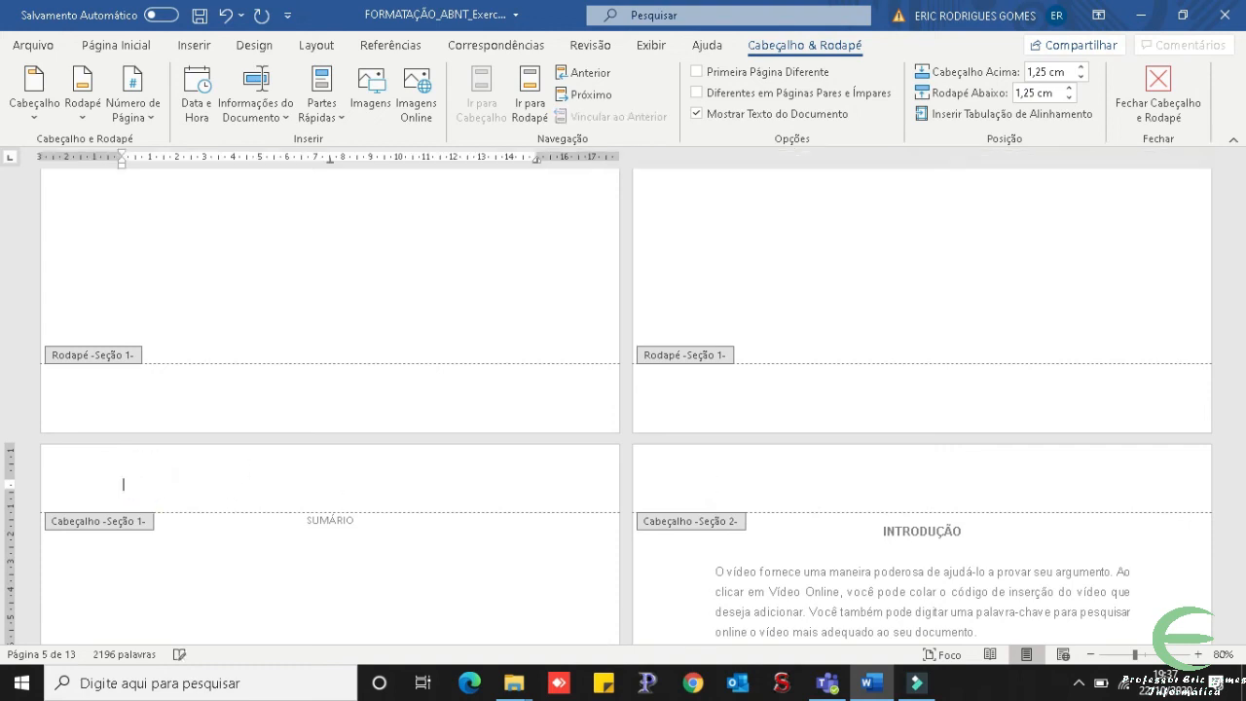
Format the page numbering of section 2, which begins at INTRODUÇÃO, to start at 5.
{"action": "left_click", "coordinate": [748, 484]}
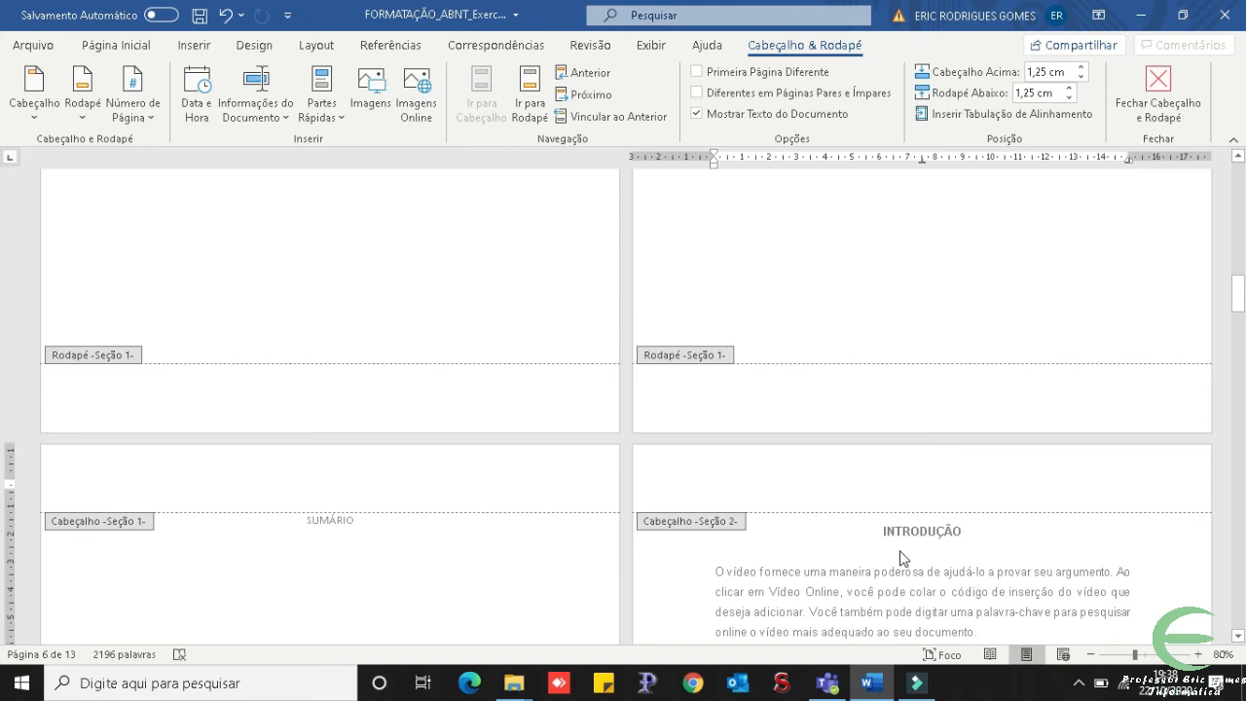
{"action": "left_click", "coordinate": [839, 46]}
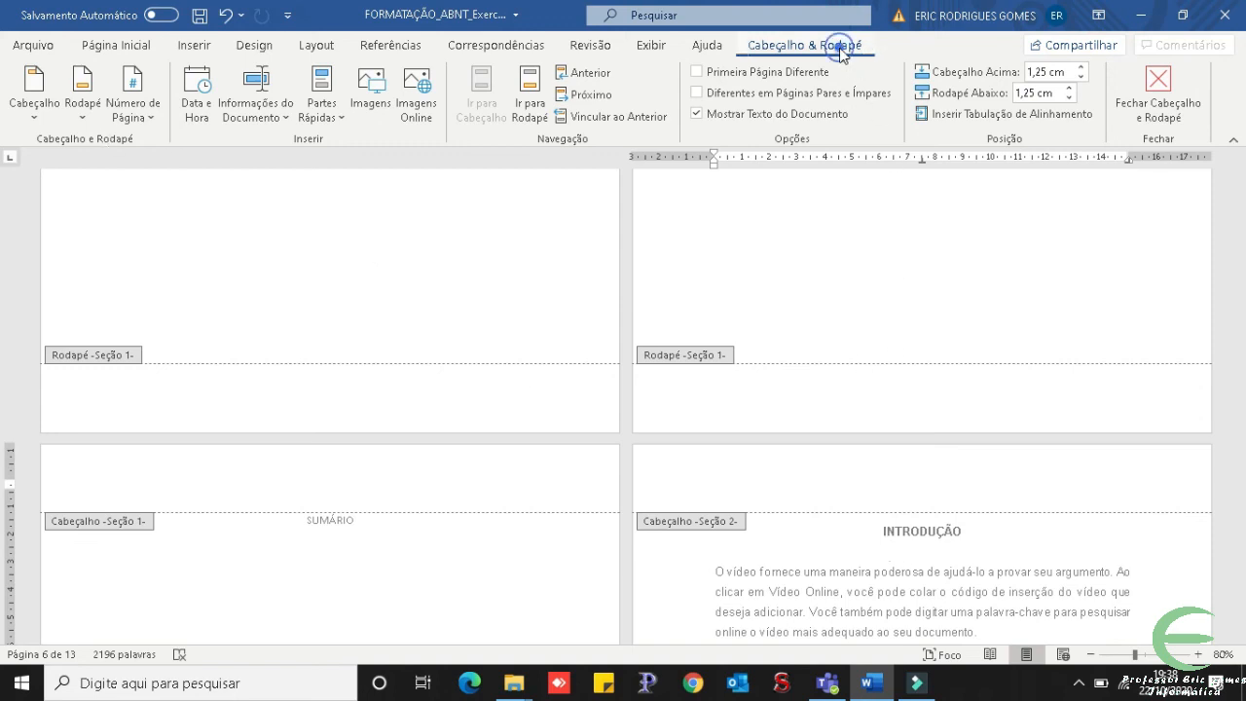
{"action": "left_click", "coordinate": [133, 91]}
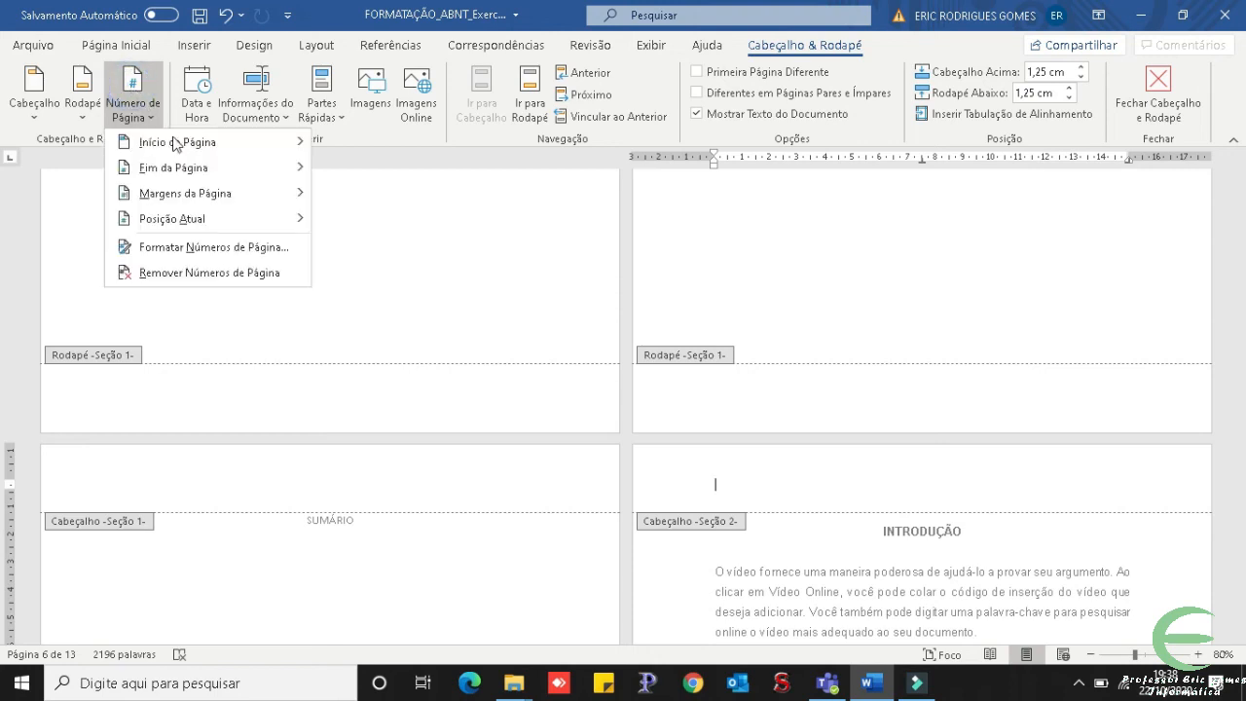
{"action": "left_click", "coordinate": [201, 246]}
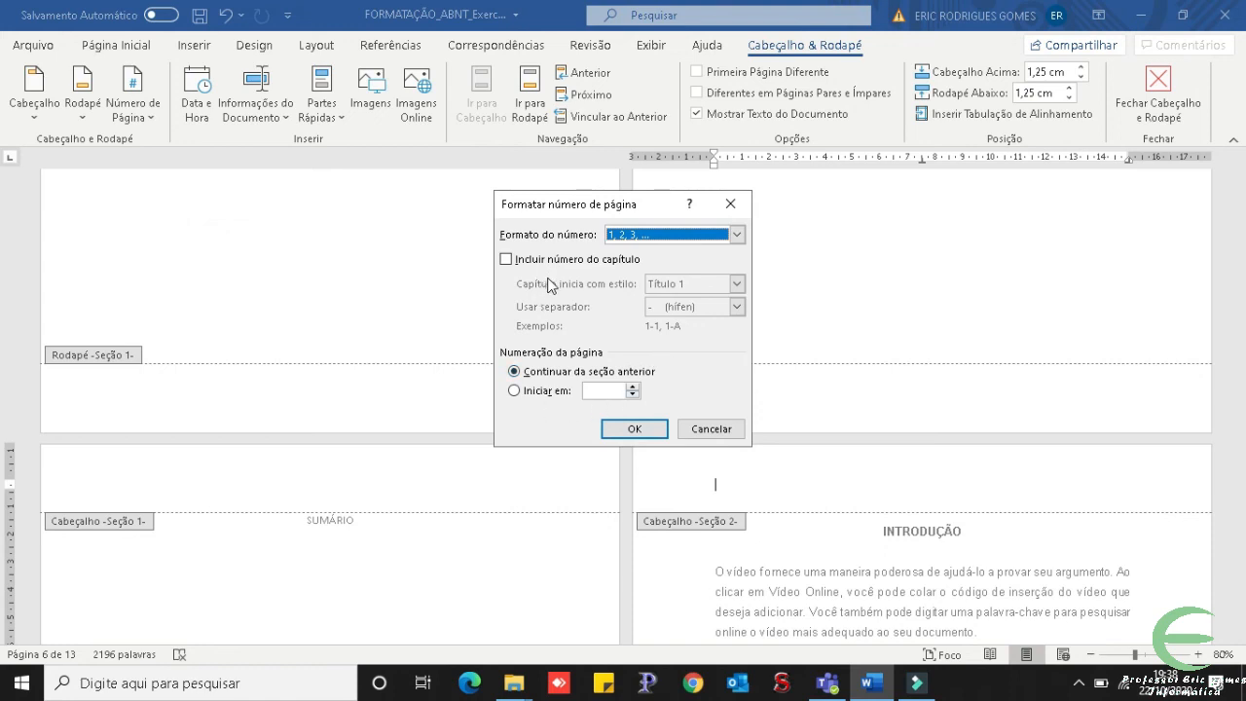
{"action": "left_click", "coordinate": [541, 393]}
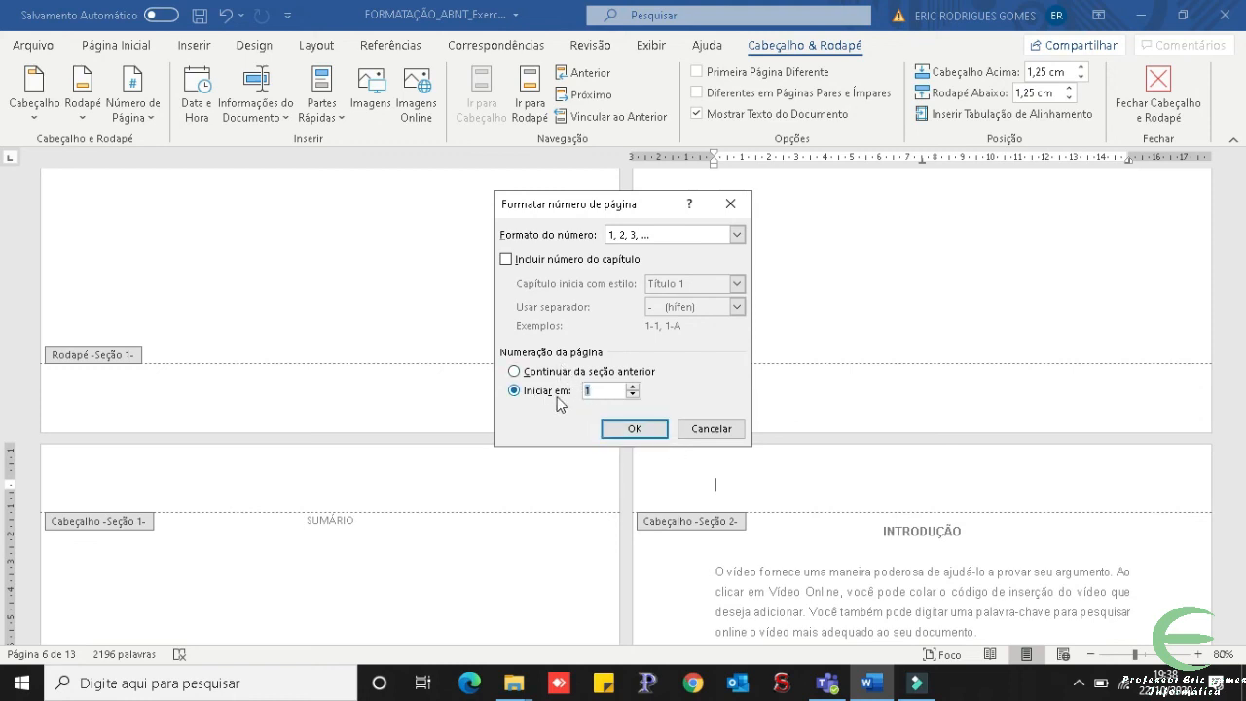
{"action": "type", "text": "5"}
{"action": "left_click", "coordinate": [644, 429]}
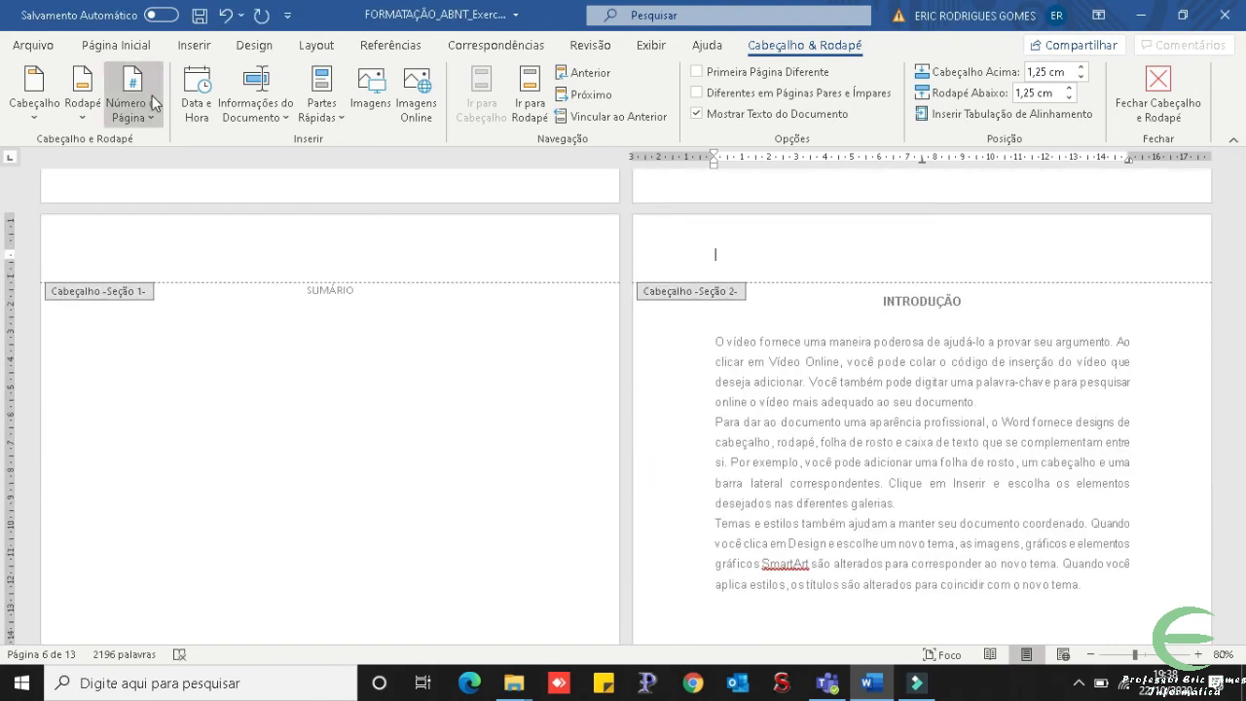
Insert a page number at the start of the page in the section 2 header using the Número sem Formatação 3 design.
{"action": "left_click", "coordinate": [138, 100]}
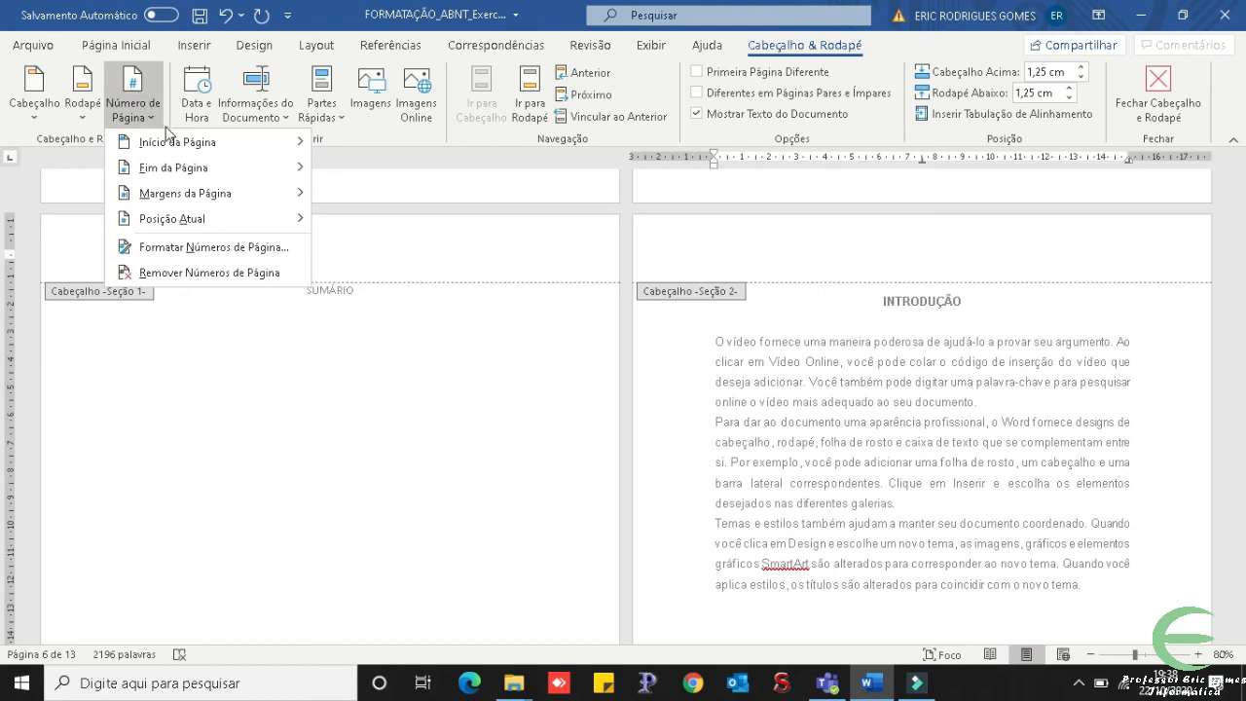
{"action": "mouse_move", "coordinate": [177, 145]}
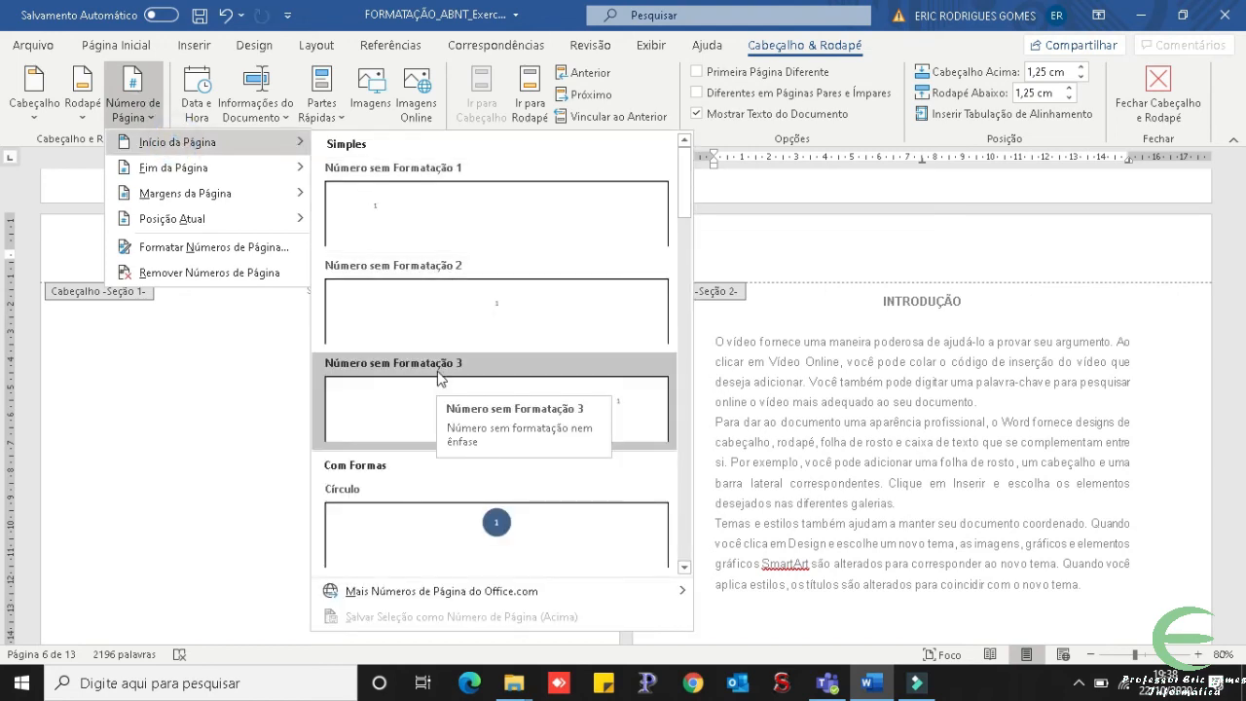
{"action": "left_click", "coordinate": [639, 410]}
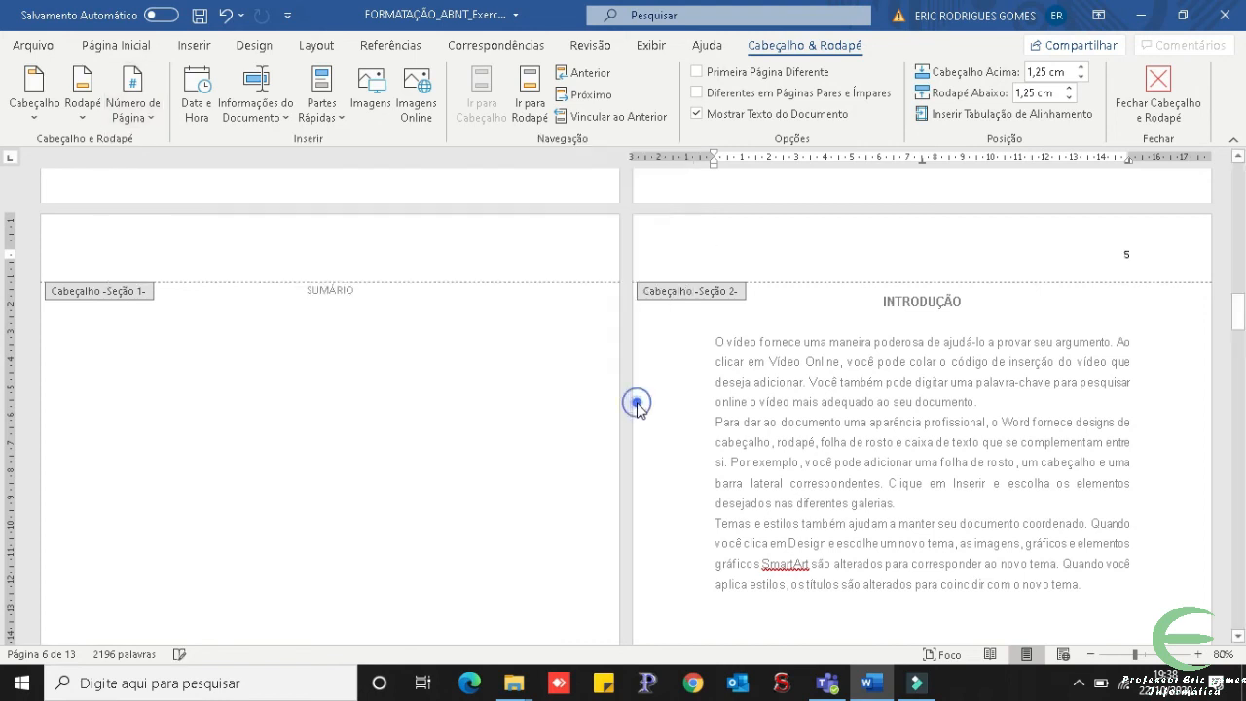
Format the page number in the INTRODUÇÃO page's header as Arial 12 and close the header.
{"action": "double_click", "coordinate": [1132, 256]}
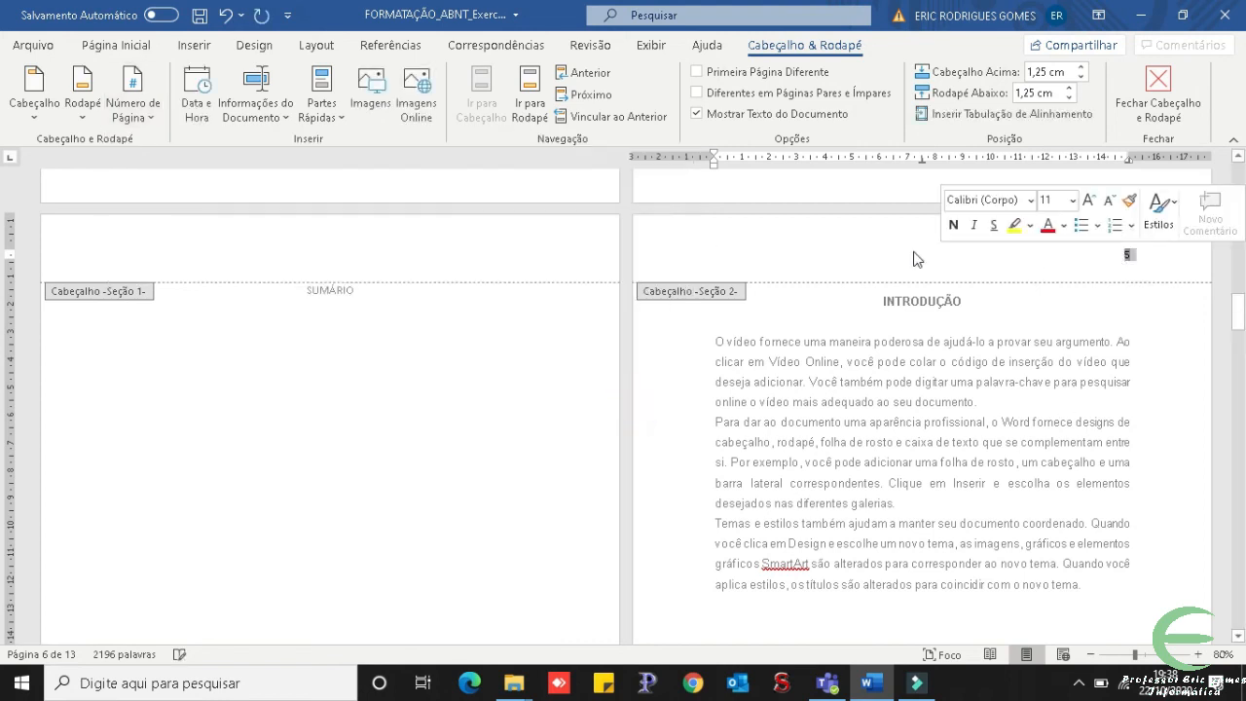
{"action": "left_click", "coordinate": [115, 44]}
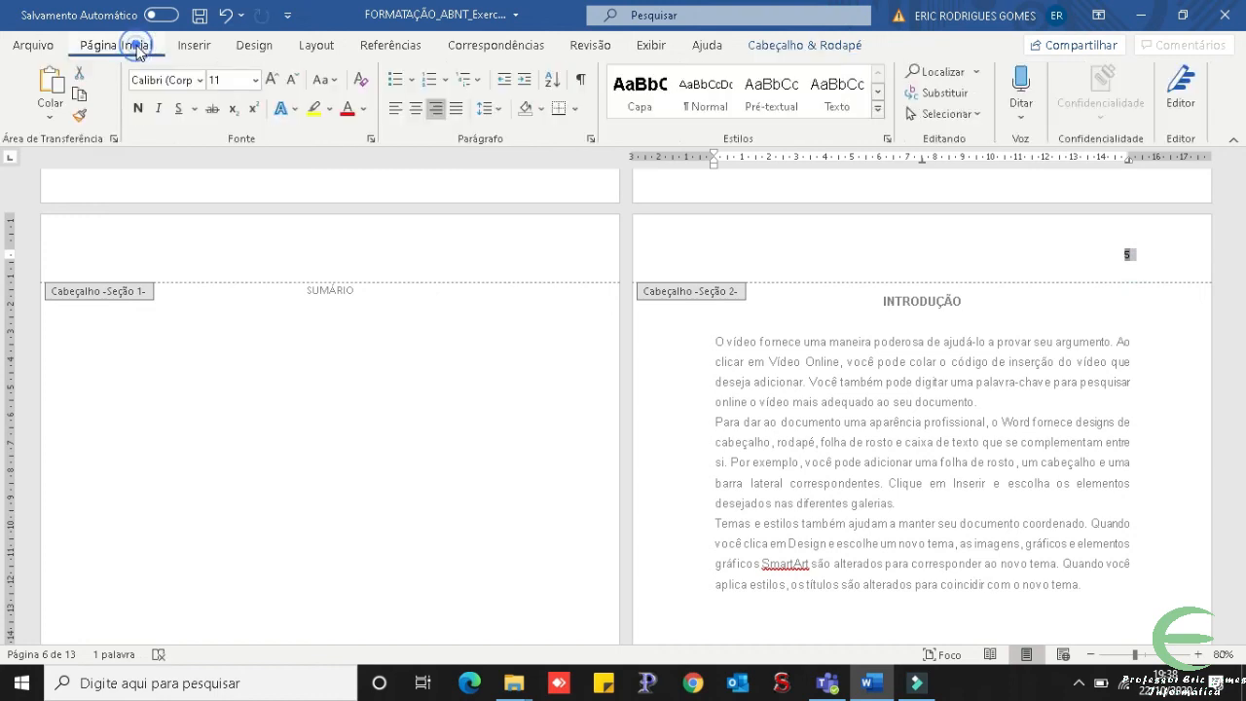
{"action": "left_click", "coordinate": [200, 80]}
{"action": "left_click", "coordinate": [197, 208]}
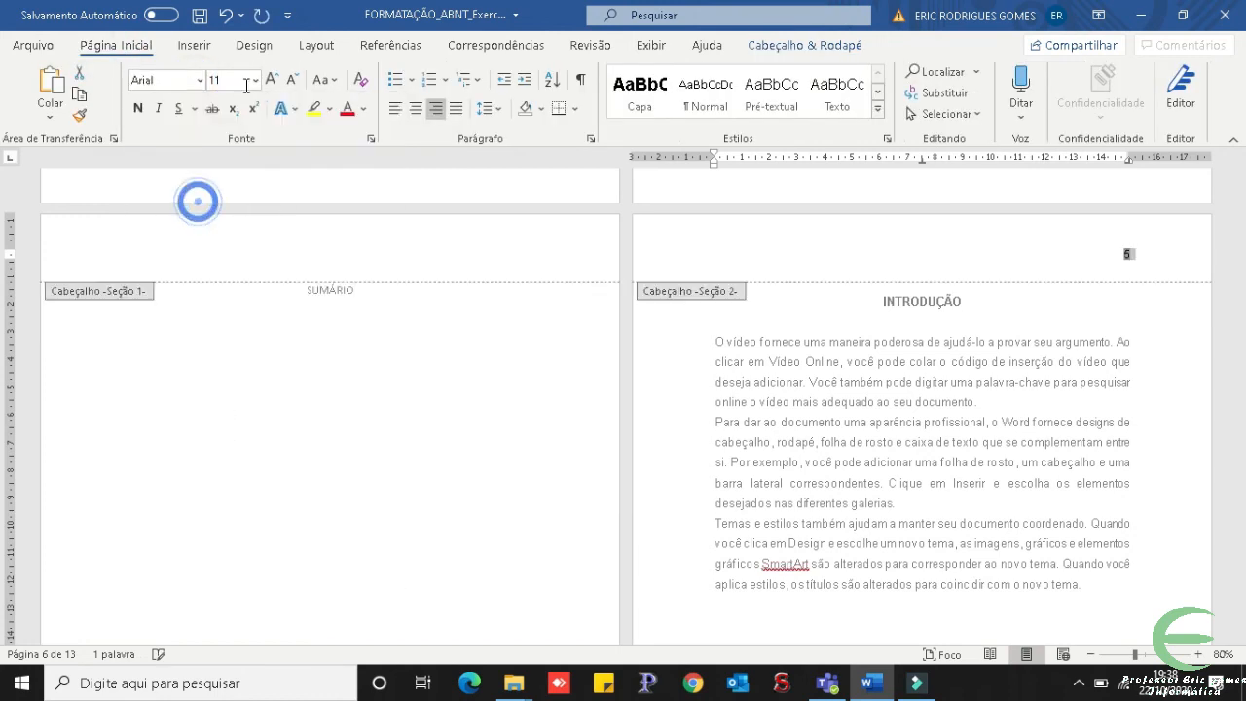
{"action": "left_click", "coordinate": [270, 79]}
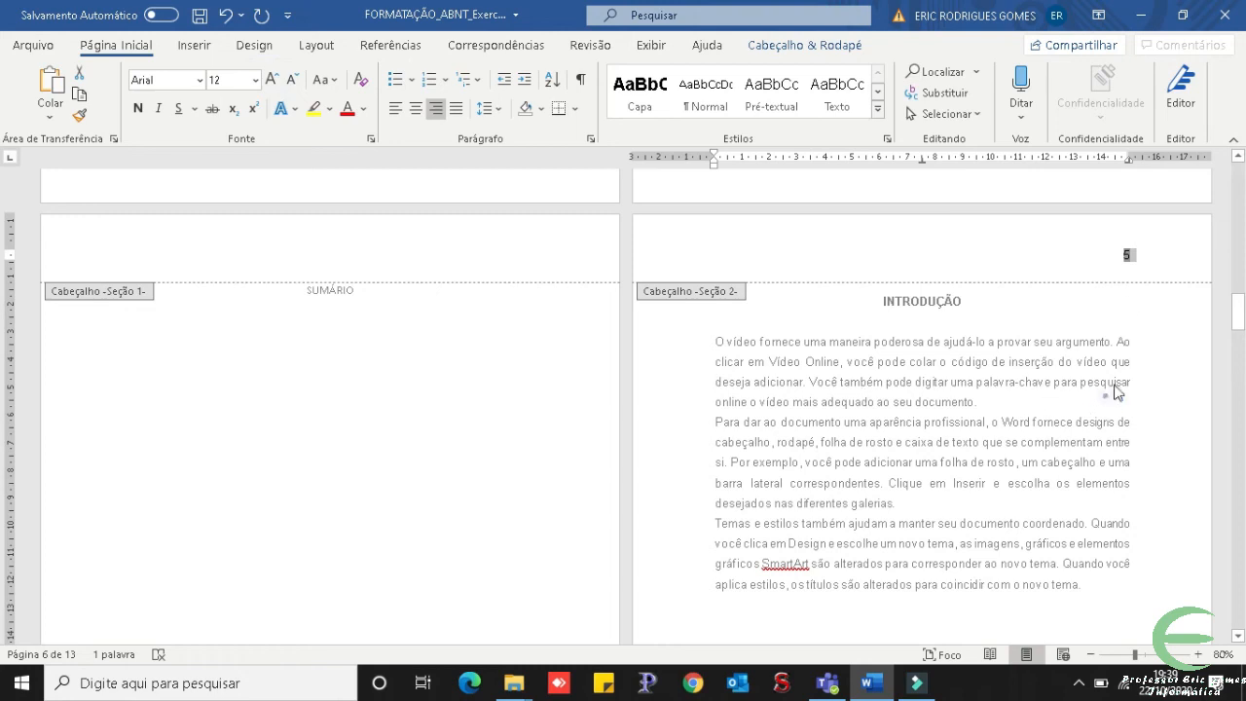
{"action": "double_click", "coordinate": [1095, 333]}
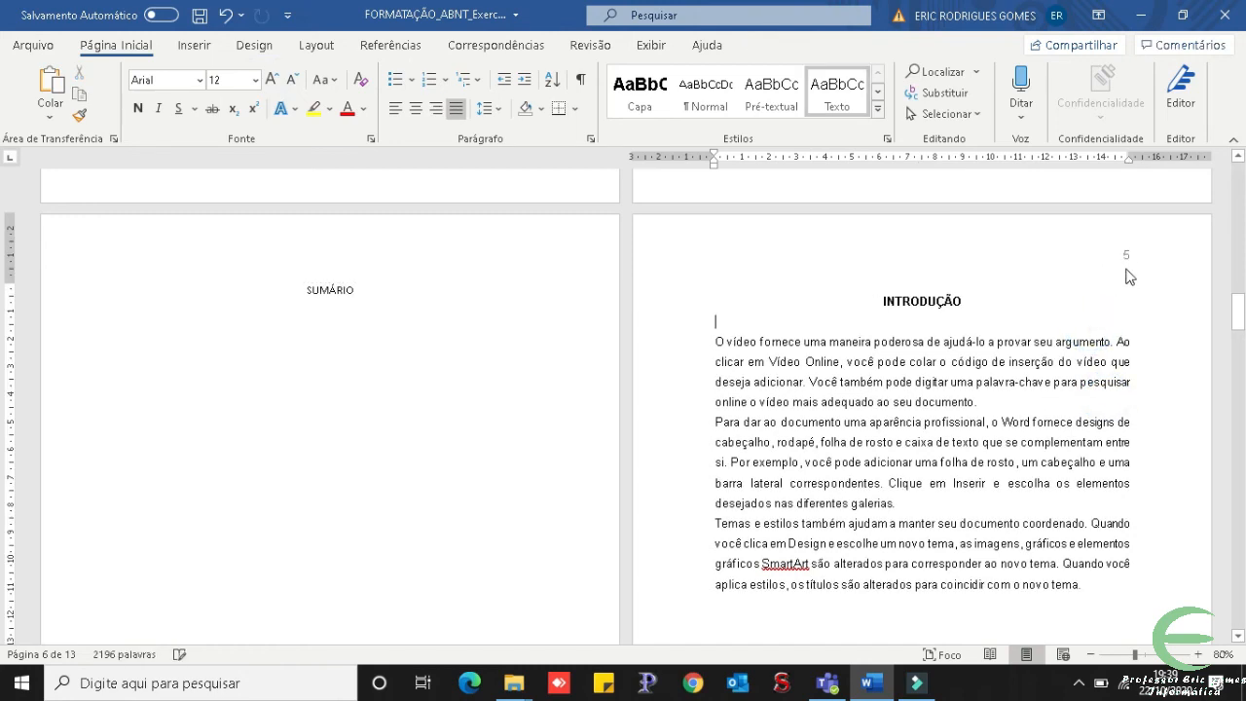
Check the page numbering on the pages that follow INTRODUÇÃO.
{"action": "scroll", "coordinate": [1124, 277], "scroll_direction": "down", "scroll_amount": 5}
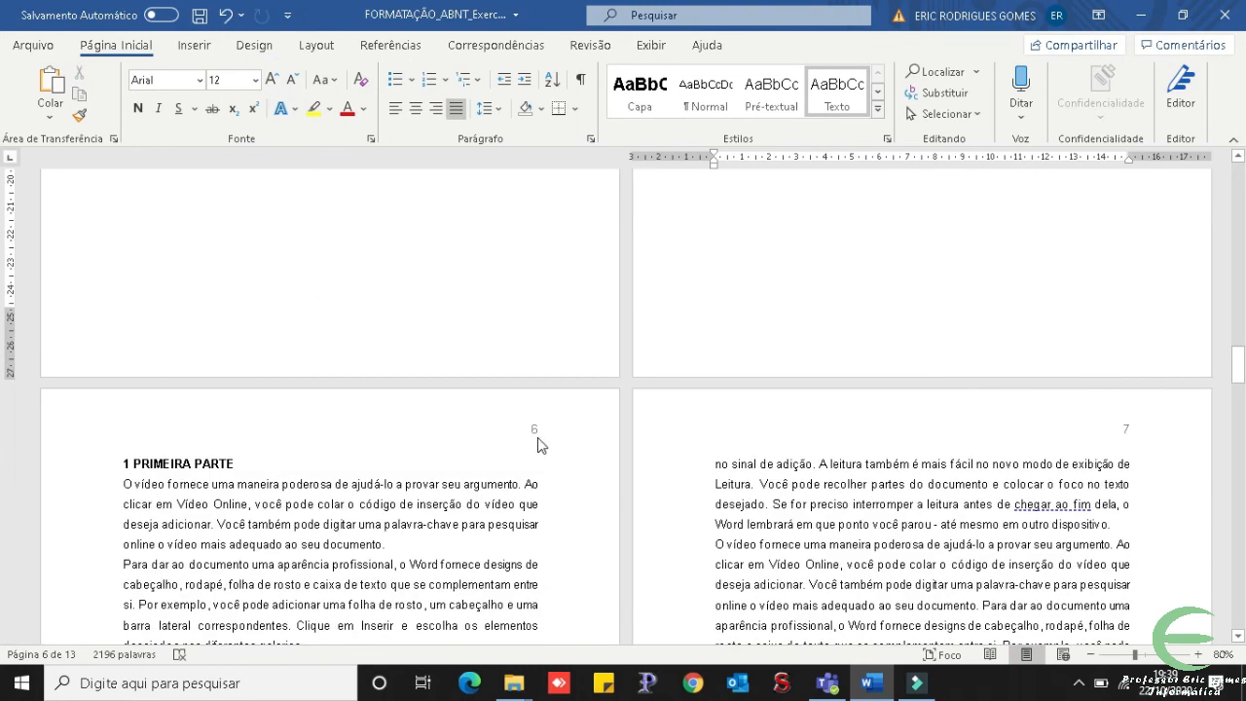
{"action": "scroll", "coordinate": [1058, 451], "scroll_direction": "up", "scroll_amount": 5}
{"action": "scroll", "coordinate": [712, 453], "scroll_direction": "down", "scroll_amount": 3}
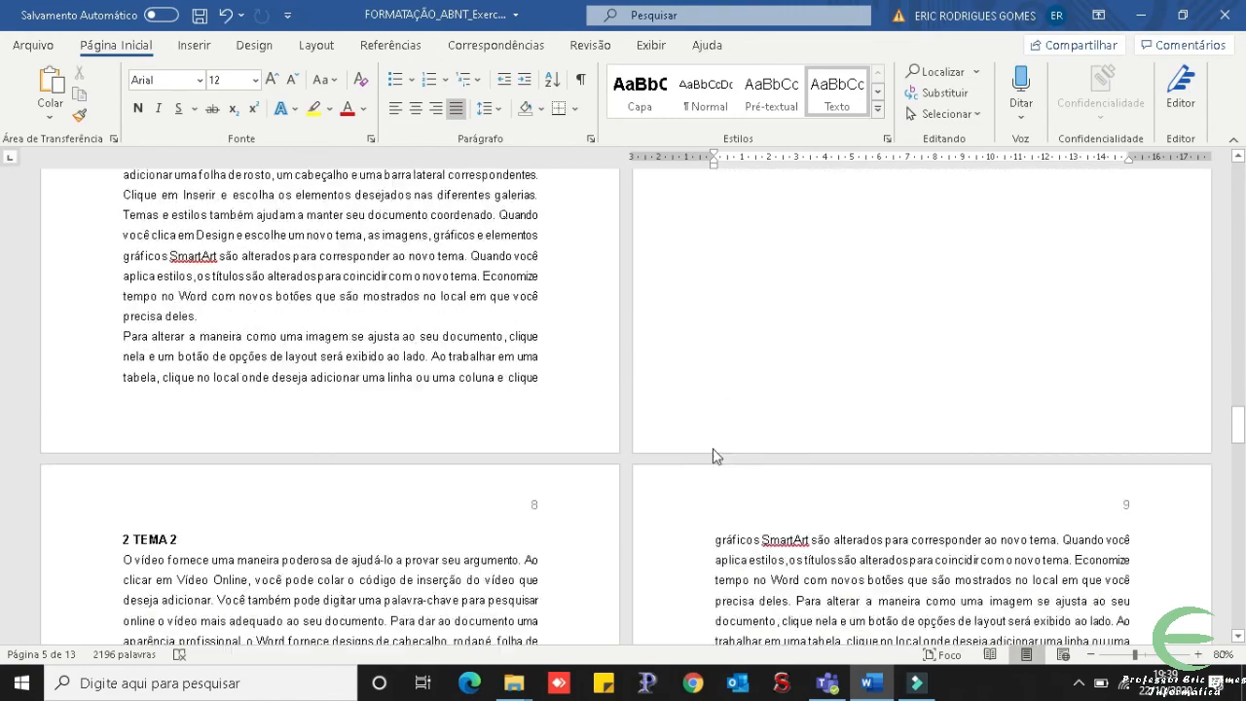
{"action": "scroll", "coordinate": [1015, 492], "scroll_direction": "up", "scroll_amount": 5}
{"action": "scroll", "coordinate": [993, 470], "scroll_direction": "down", "scroll_amount": 3}
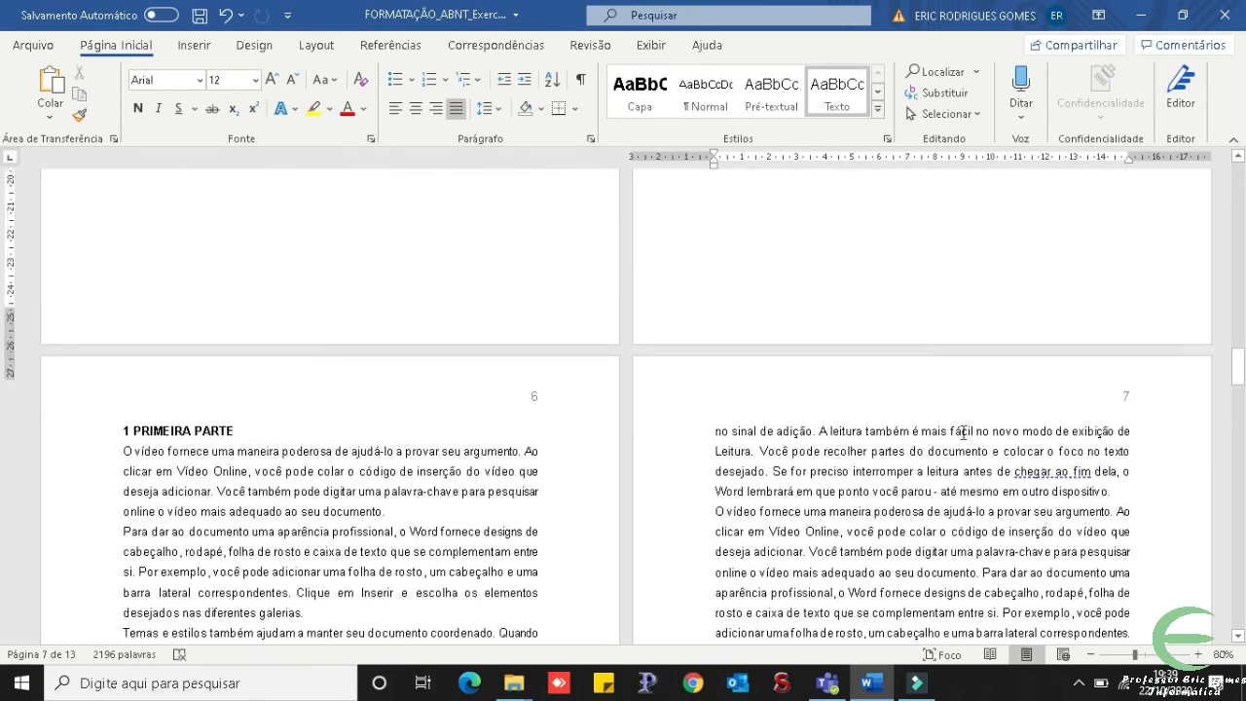
{"action": "scroll", "coordinate": [870, 389], "scroll_direction": "up", "scroll_amount": 8}
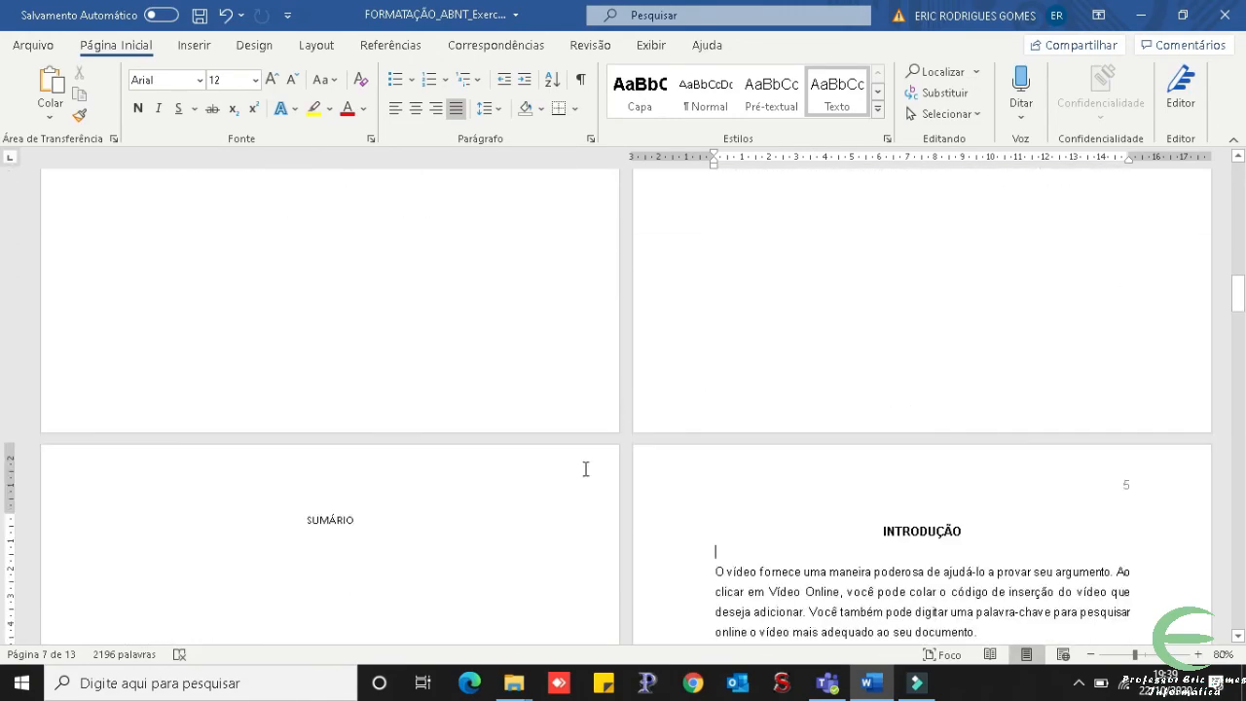
Review the pages from the cover through INTRODUÇÃO to check which are left unnumbered and where the numbering begins.
{"action": "scroll", "coordinate": [584, 467], "scroll_direction": "up", "scroll_amount": 10}
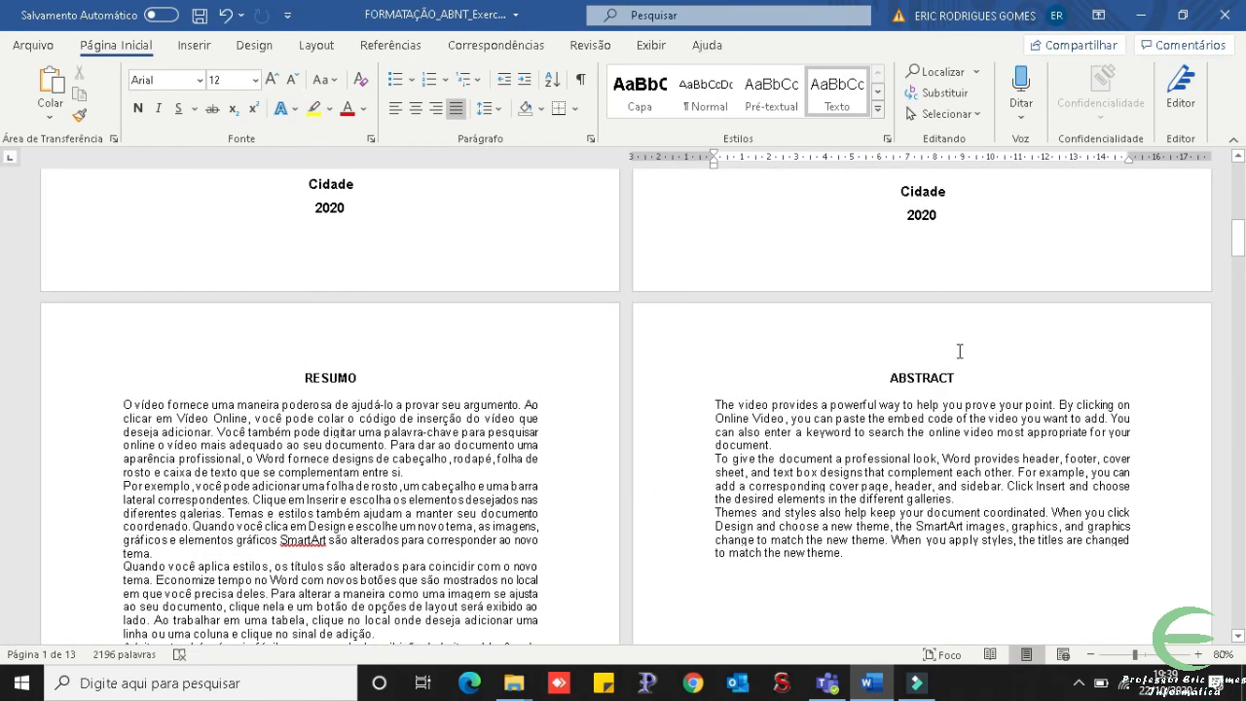
{"action": "scroll", "coordinate": [424, 342], "scroll_direction": "up", "scroll_amount": 10}
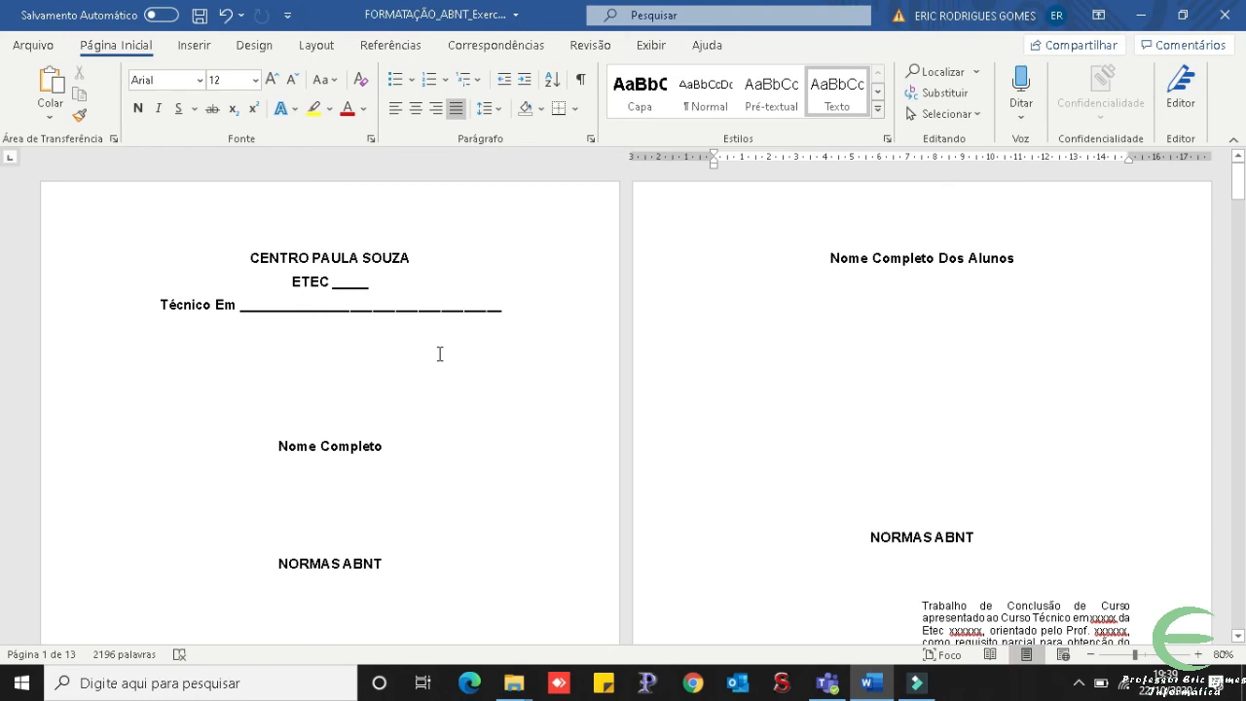
{"action": "left_click", "coordinate": [912, 260]}
{"action": "scroll", "coordinate": [890, 272], "scroll_direction": "down", "scroll_amount": 10}
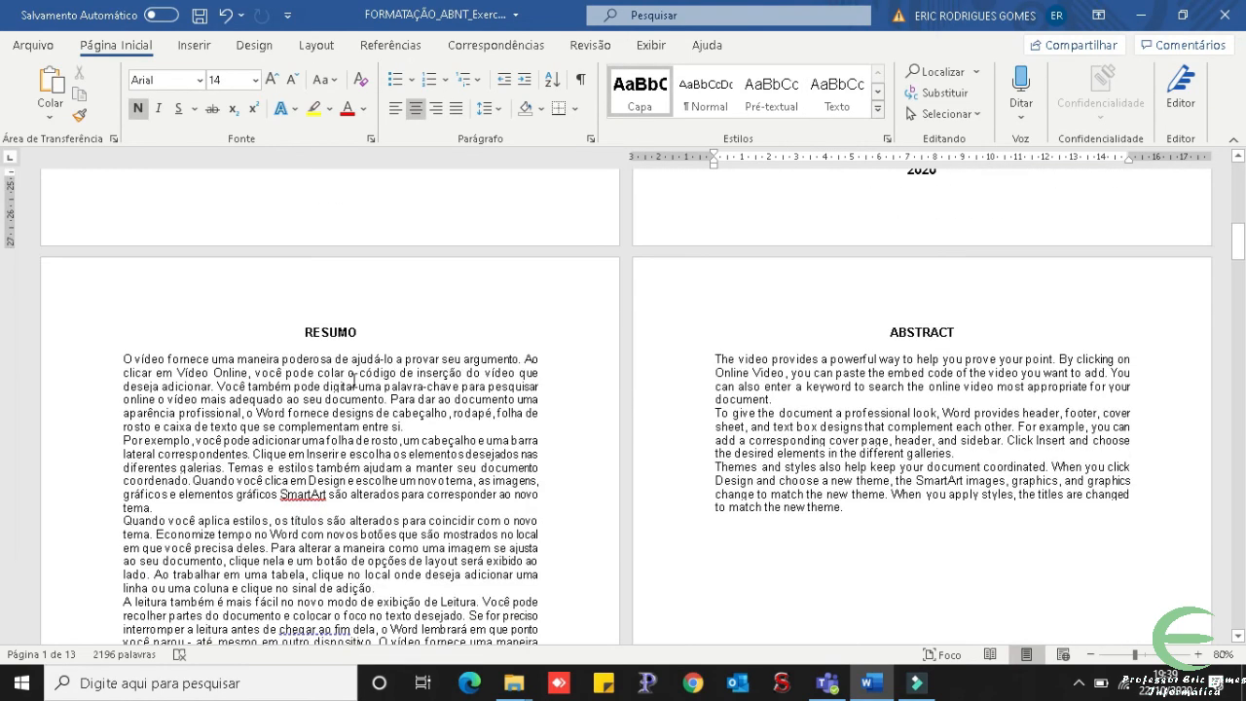
{"action": "left_click", "coordinate": [940, 437]}
{"action": "scroll", "coordinate": [940, 437], "scroll_direction": "down", "scroll_amount": 8}
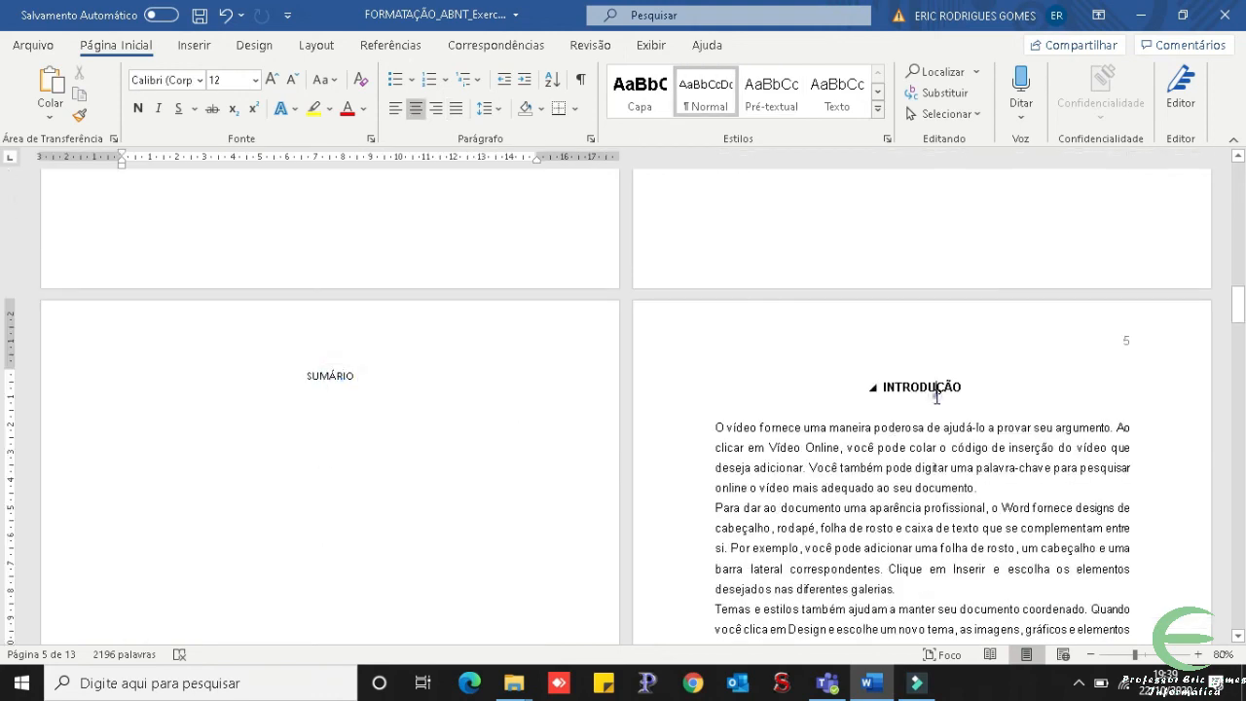
{"action": "left_click", "coordinate": [936, 389]}
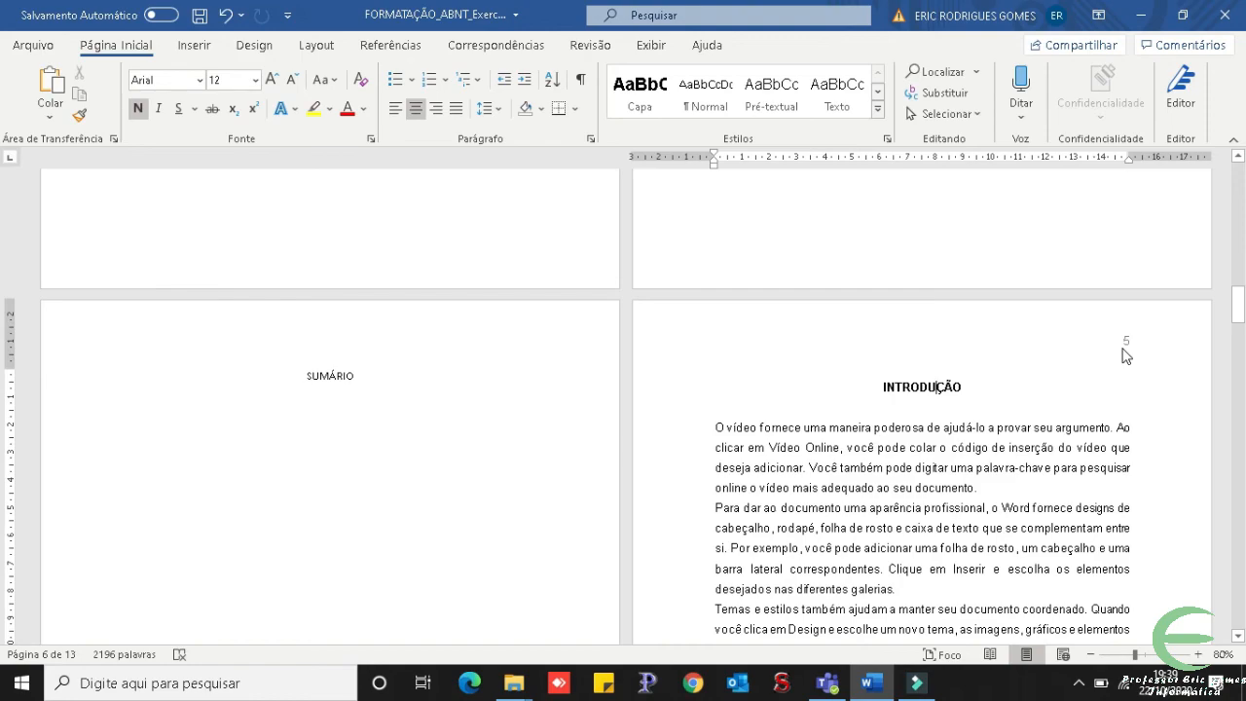
{"action": "scroll", "coordinate": [1119, 380], "scroll_direction": "down", "scroll_amount": 8}
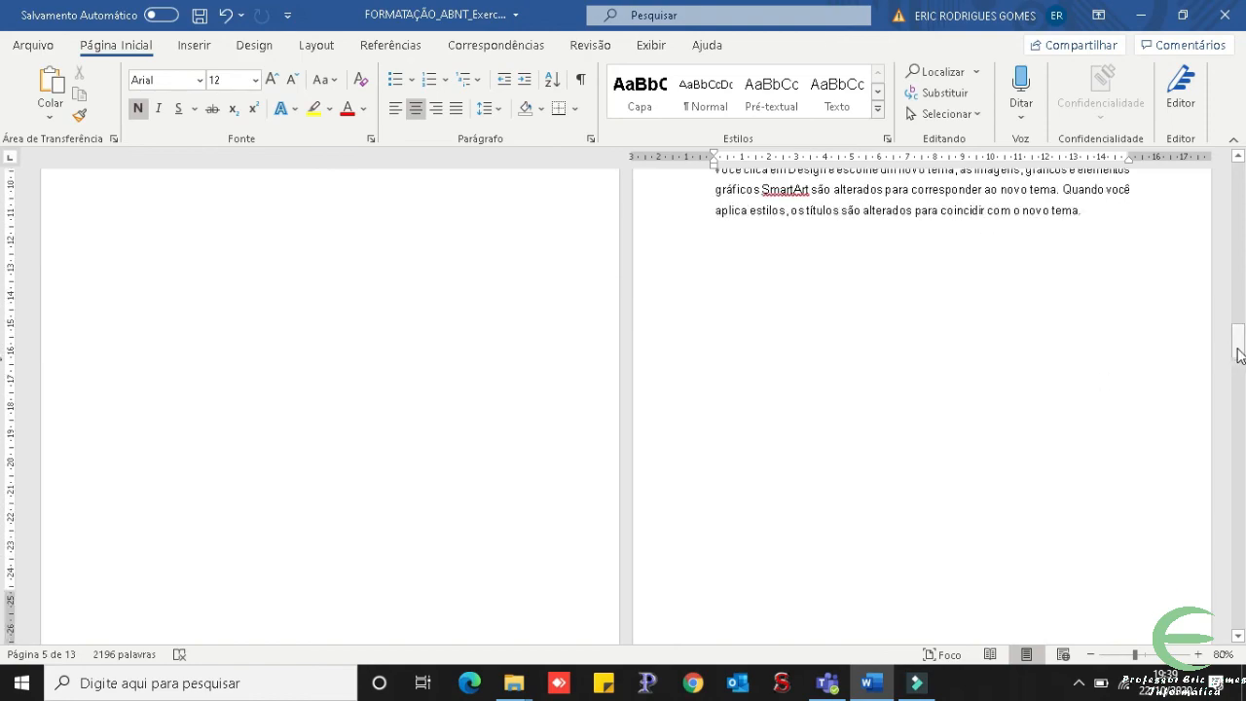
{"action": "left_click_drag", "start_coordinate": [1232, 352], "coordinate": [1232, 320]}
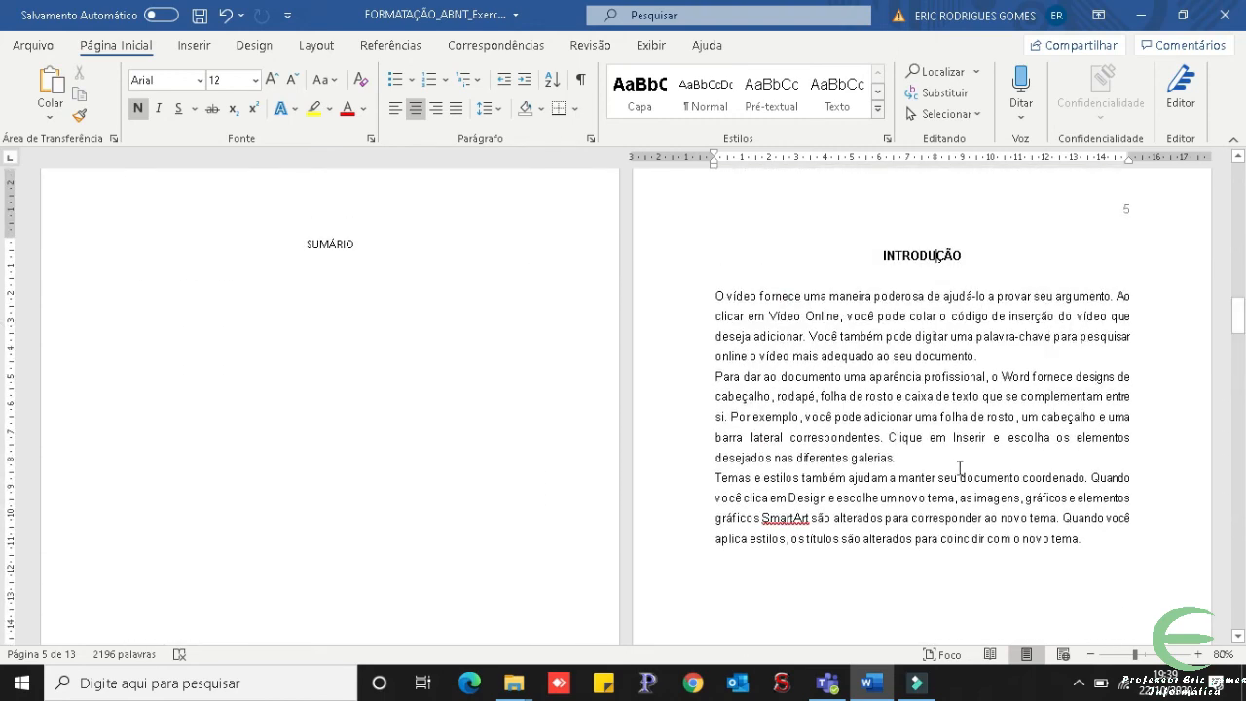
Insert the Sumário Automático 1 table of contents below the SUMÁRIO heading.
{"action": "left_click", "coordinate": [380, 278]}
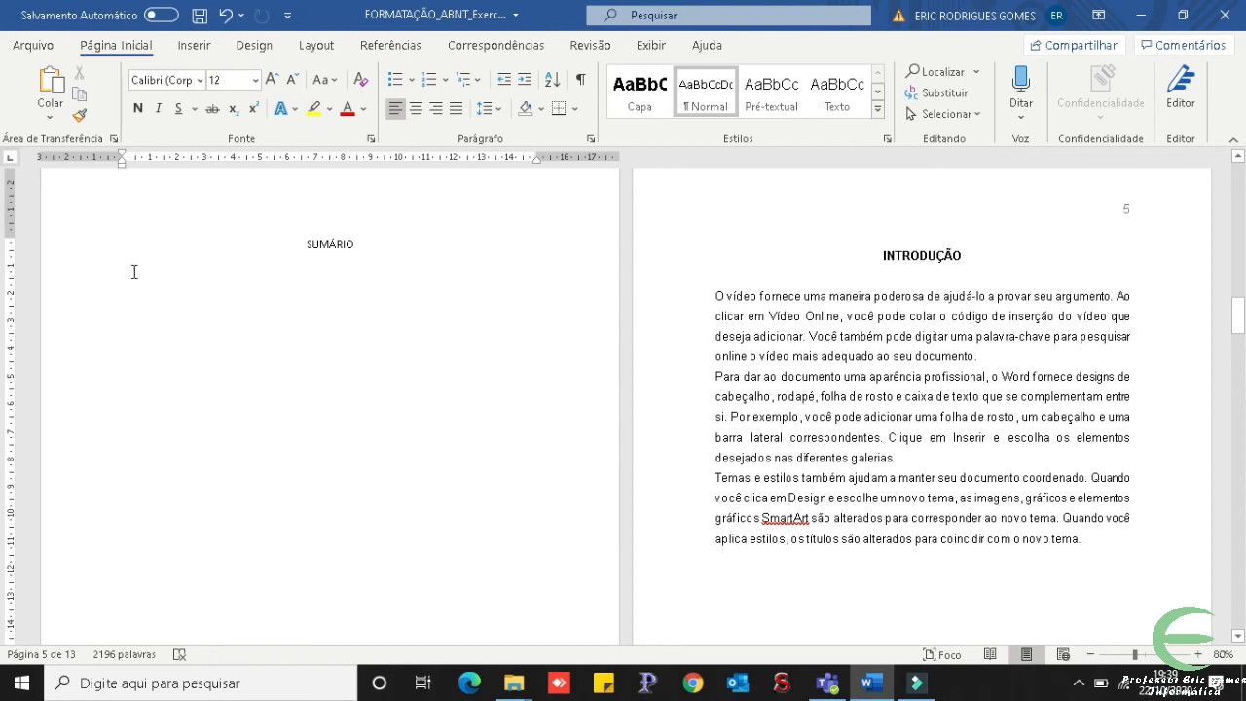
{"action": "left_click", "coordinate": [392, 46]}
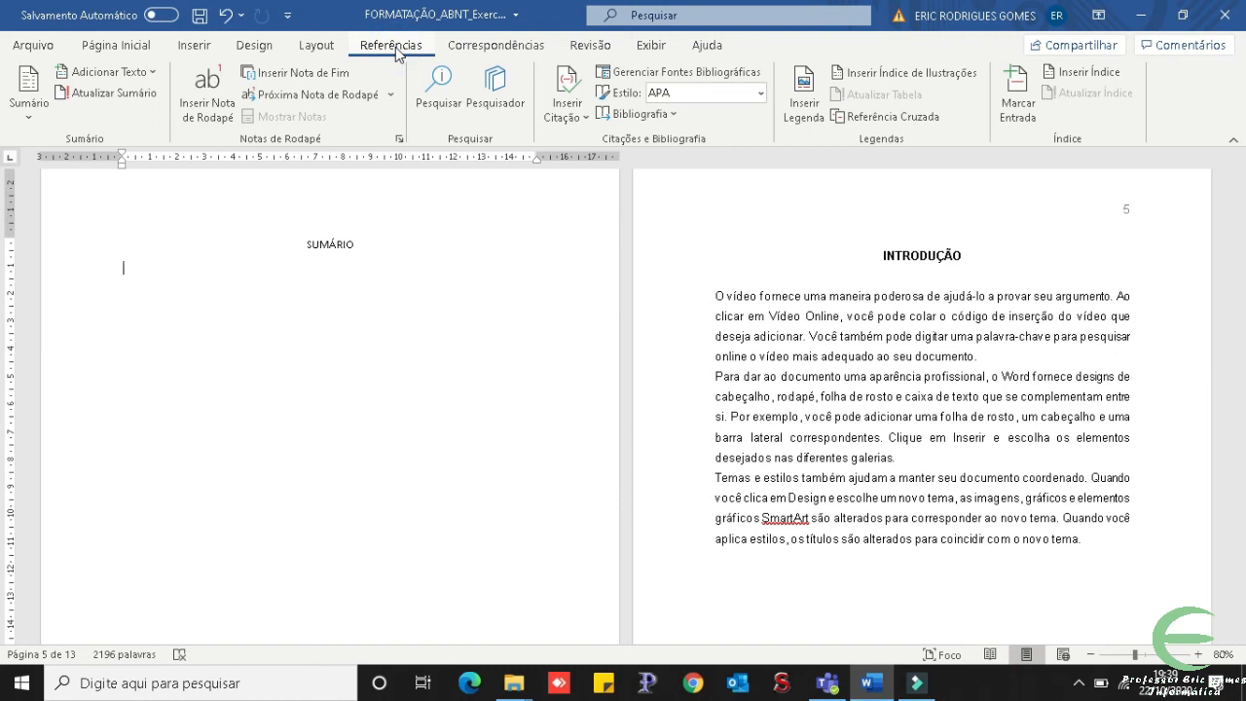
{"action": "left_click", "coordinate": [27, 88]}
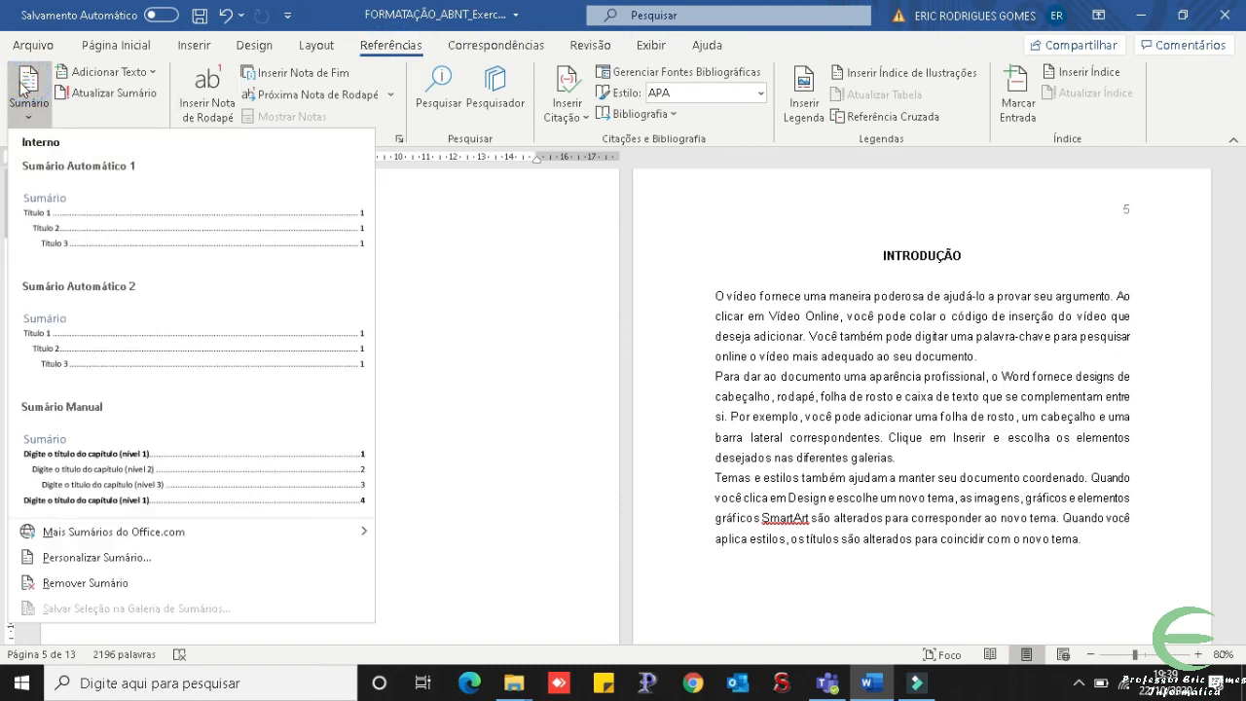
{"action": "left_click", "coordinate": [77, 227]}
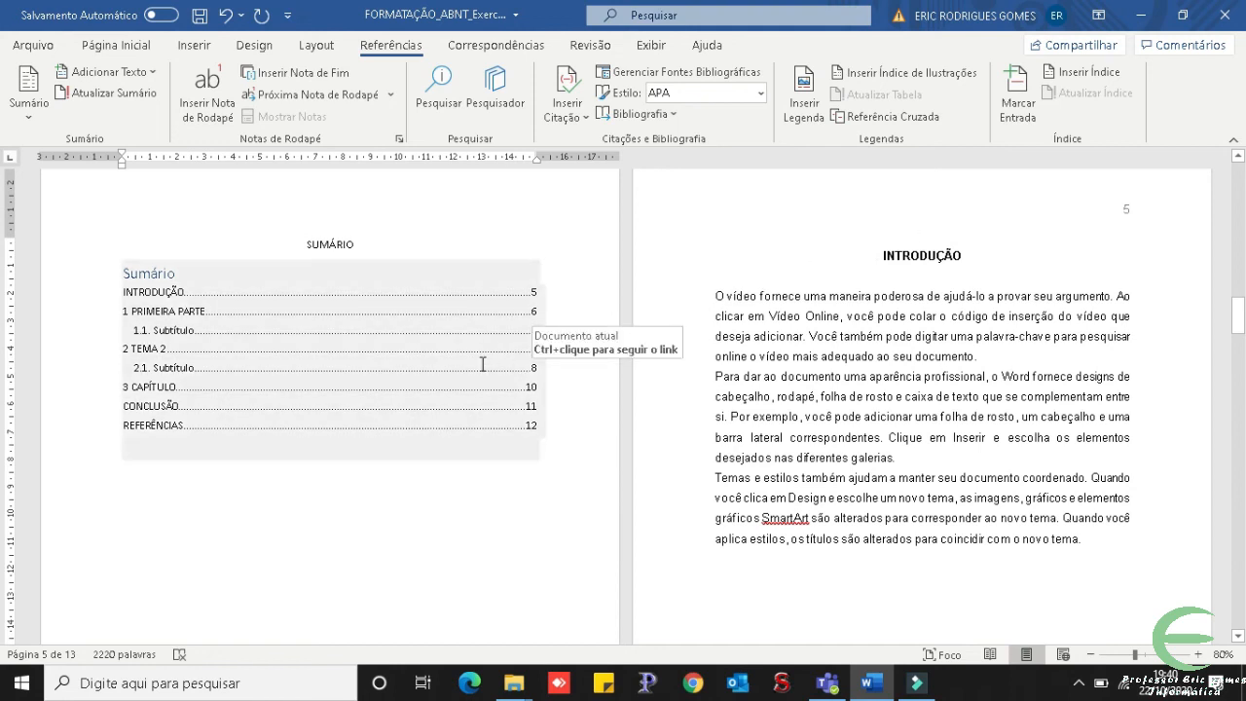
Follow the INTRODUÇÃO entry in the table of contents to its heading and check which style the heading uses.
{"action": "left_click", "coordinate": [235, 331]}
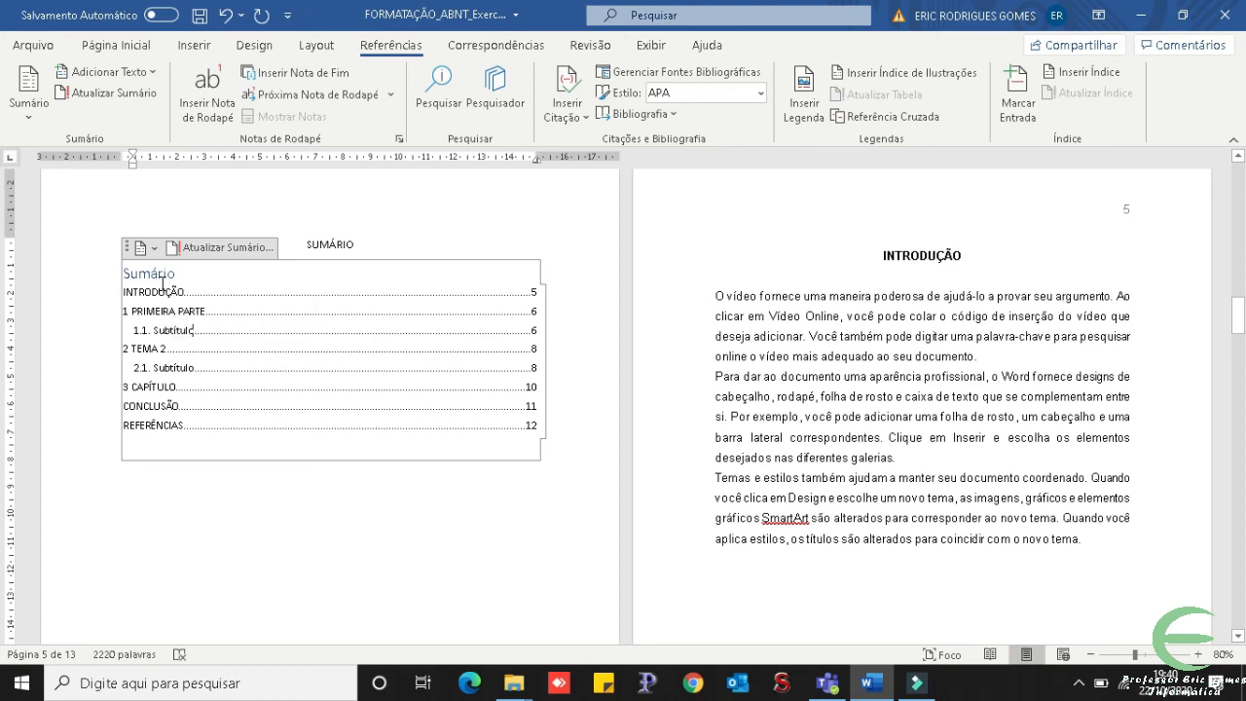
{"action": "left_click", "coordinate": [958, 249]}
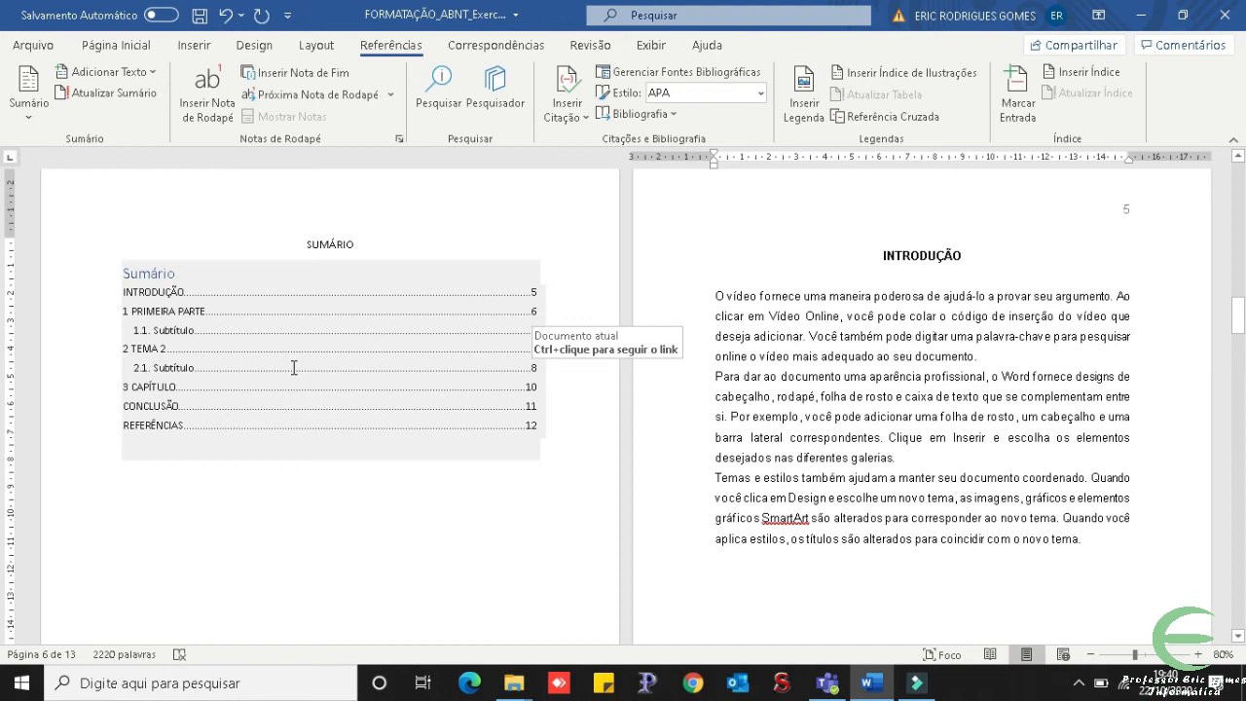
{"action": "left_click", "coordinate": [172, 297], "text": "ctrl"}
{"action": "left_click", "coordinate": [946, 252]}
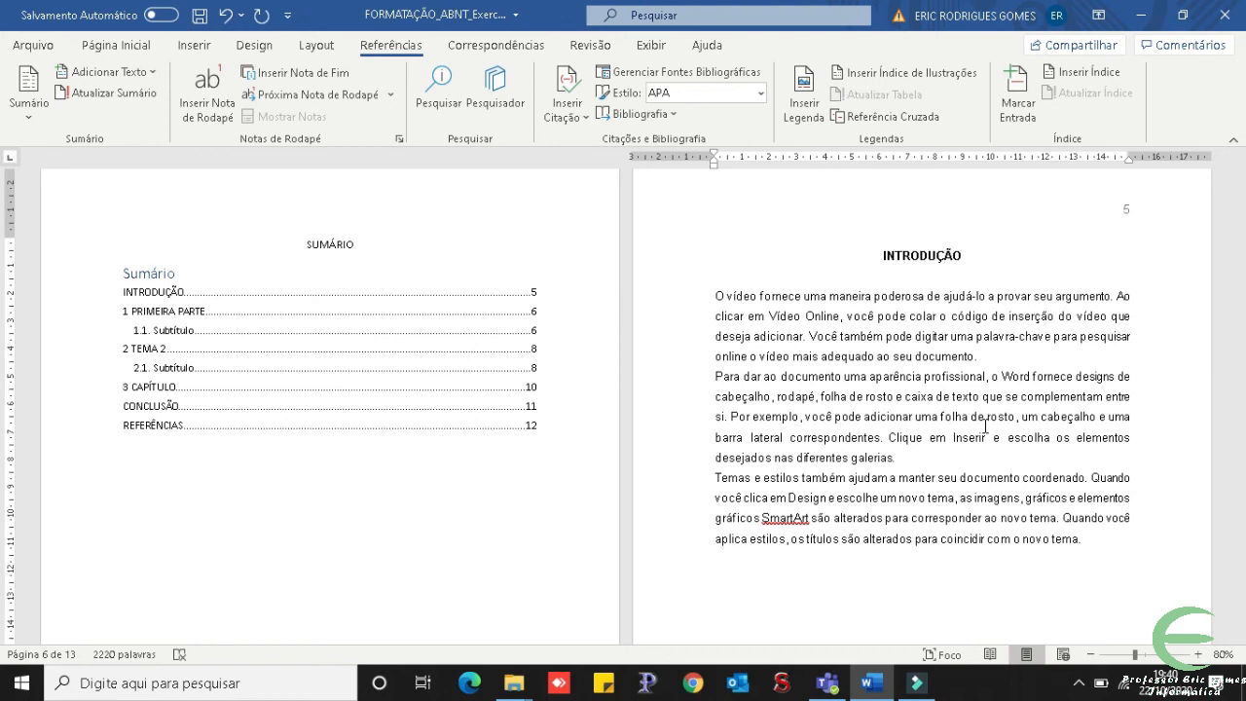
{"action": "left_click", "coordinate": [109, 46]}
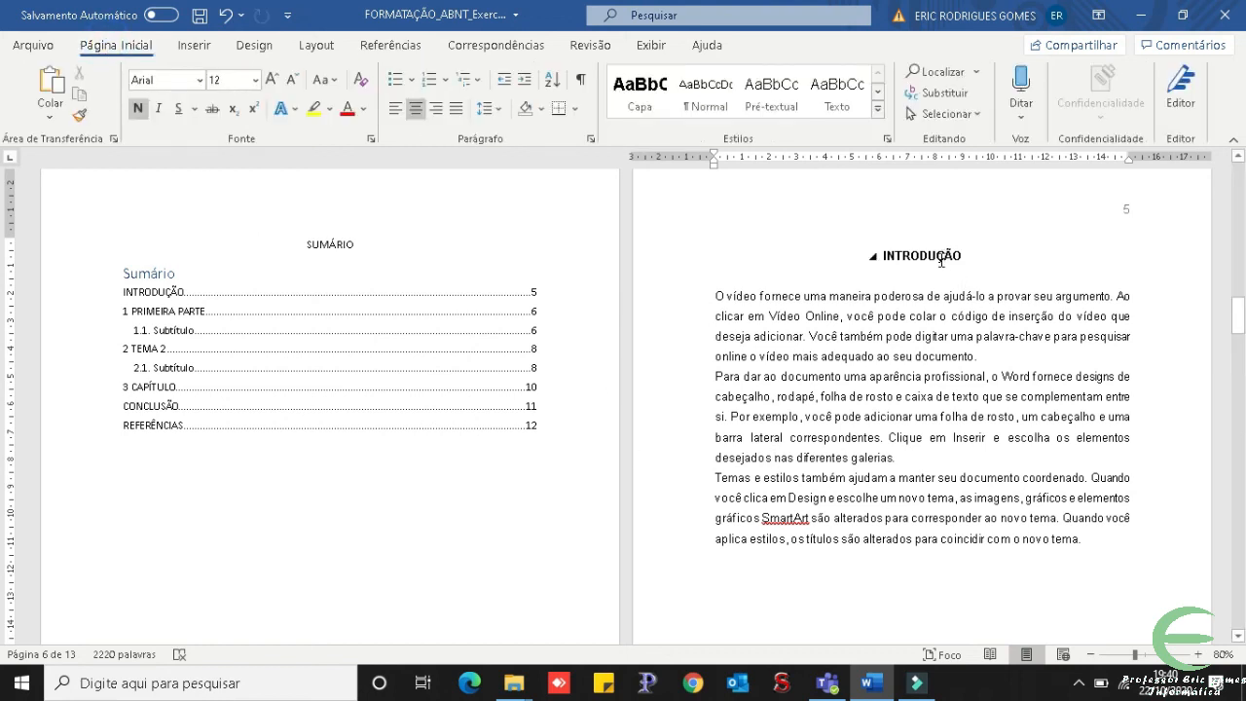
{"action": "left_click", "coordinate": [878, 108]}
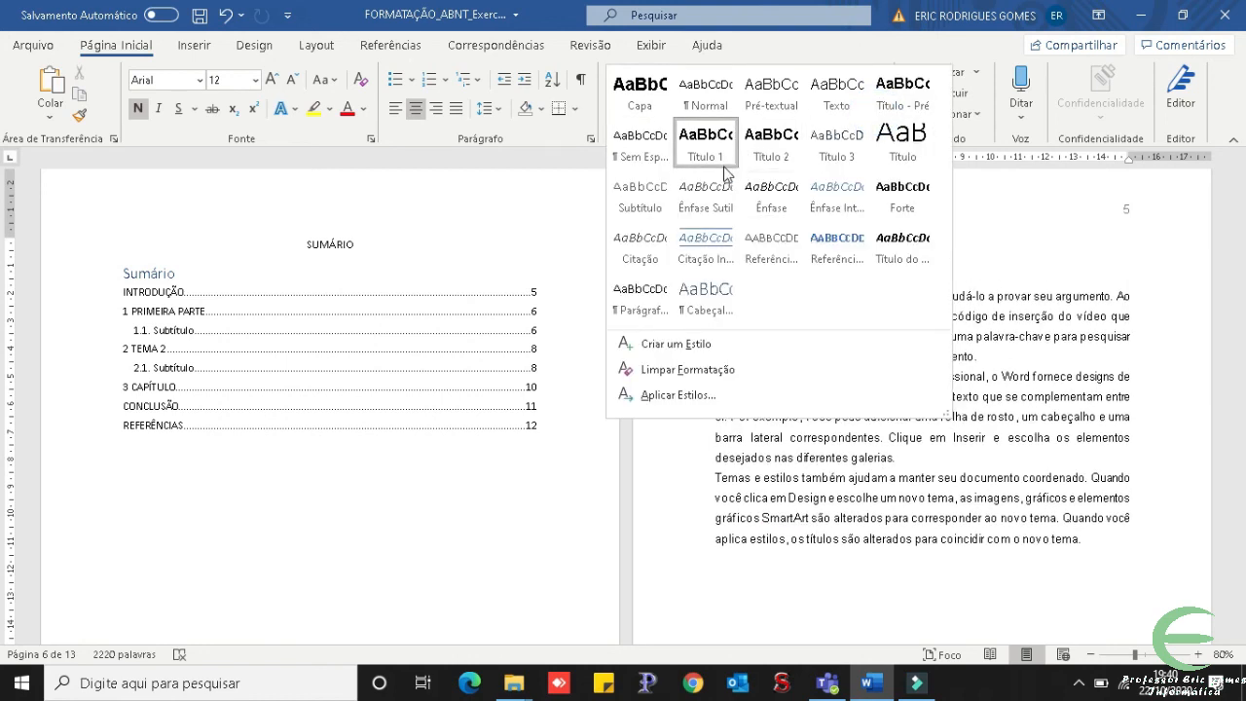
{"action": "left_click", "coordinate": [993, 383]}
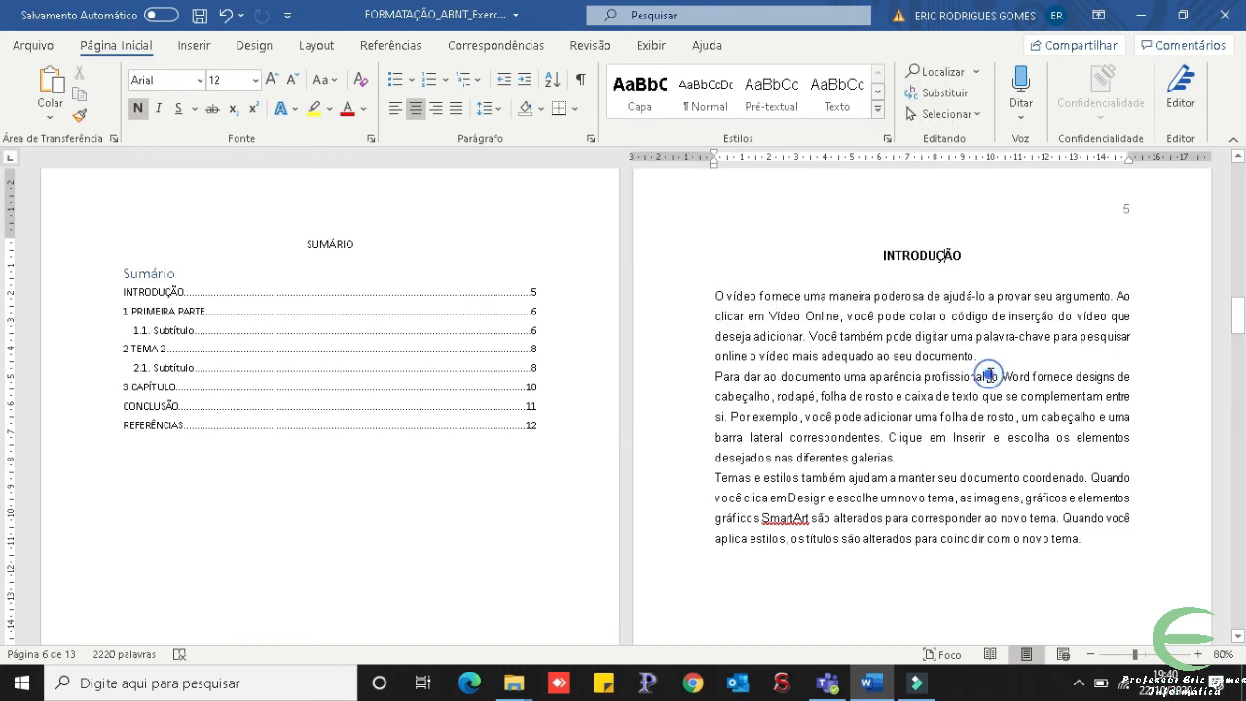
Follow the 1.1. Subtítulo entry in the table of contents to its heading and check which style it uses.
{"action": "scroll", "coordinate": [989, 374], "scroll_direction": "down", "scroll_amount": 3}
{"action": "scroll", "coordinate": [989, 373], "scroll_direction": "down", "scroll_amount": 5}
{"action": "scroll", "coordinate": [987, 373], "scroll_direction": "up", "scroll_amount": 5}
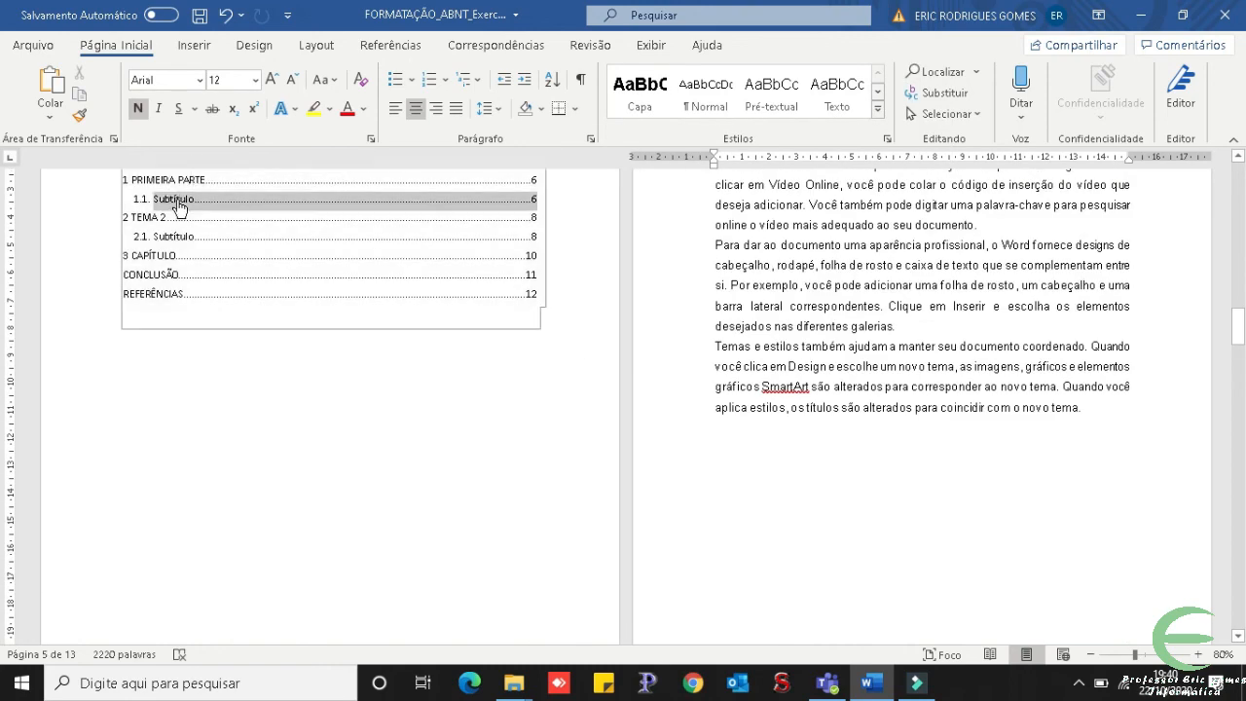
{"action": "left_click", "coordinate": [179, 200], "text": "ctrl"}
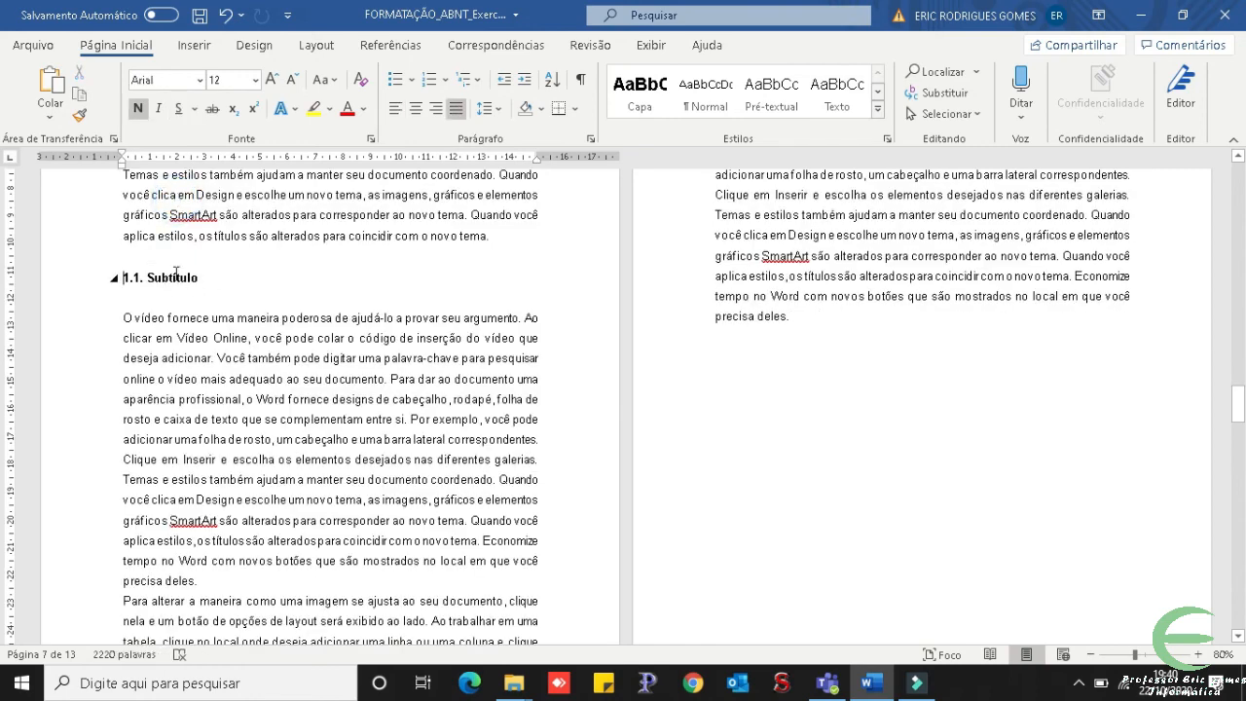
{"action": "left_click", "coordinate": [878, 108]}
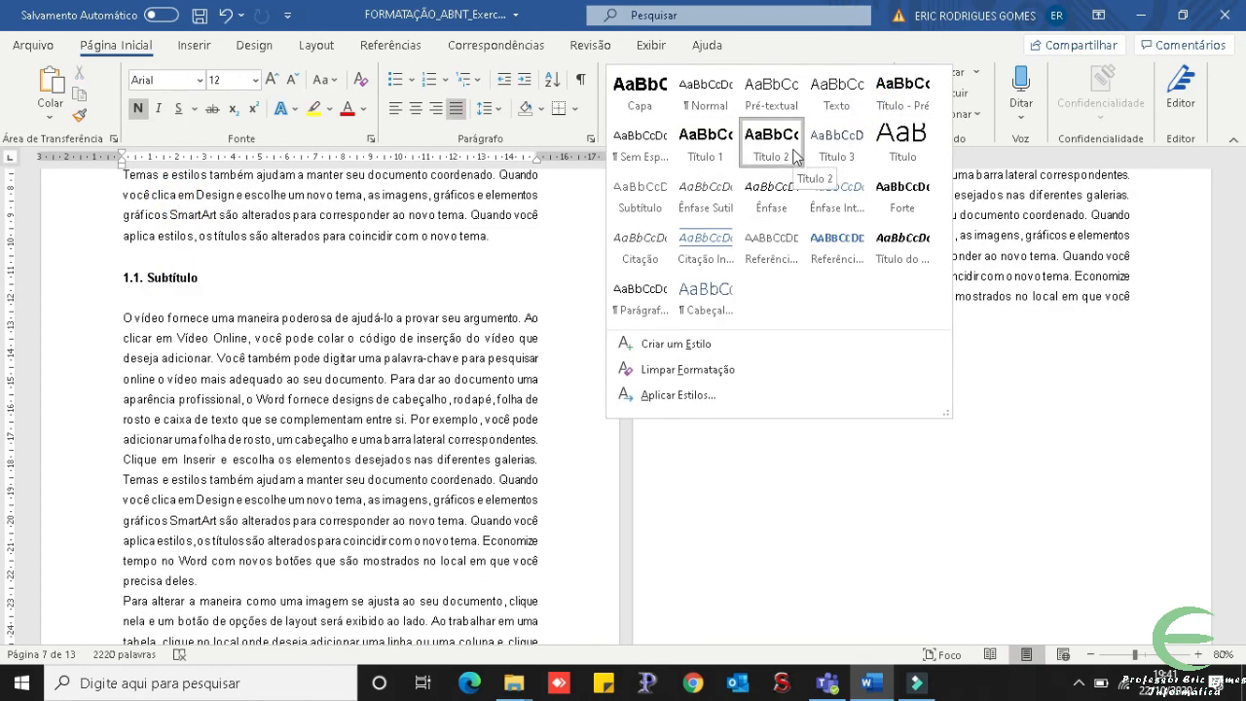
{"action": "left_click", "coordinate": [1095, 307]}
Apply the Título 1 style to the words "O vídeo" at the start of the INTRODUÇÃO text.
{"action": "scroll", "coordinate": [987, 473], "scroll_direction": "up", "scroll_amount": 15}
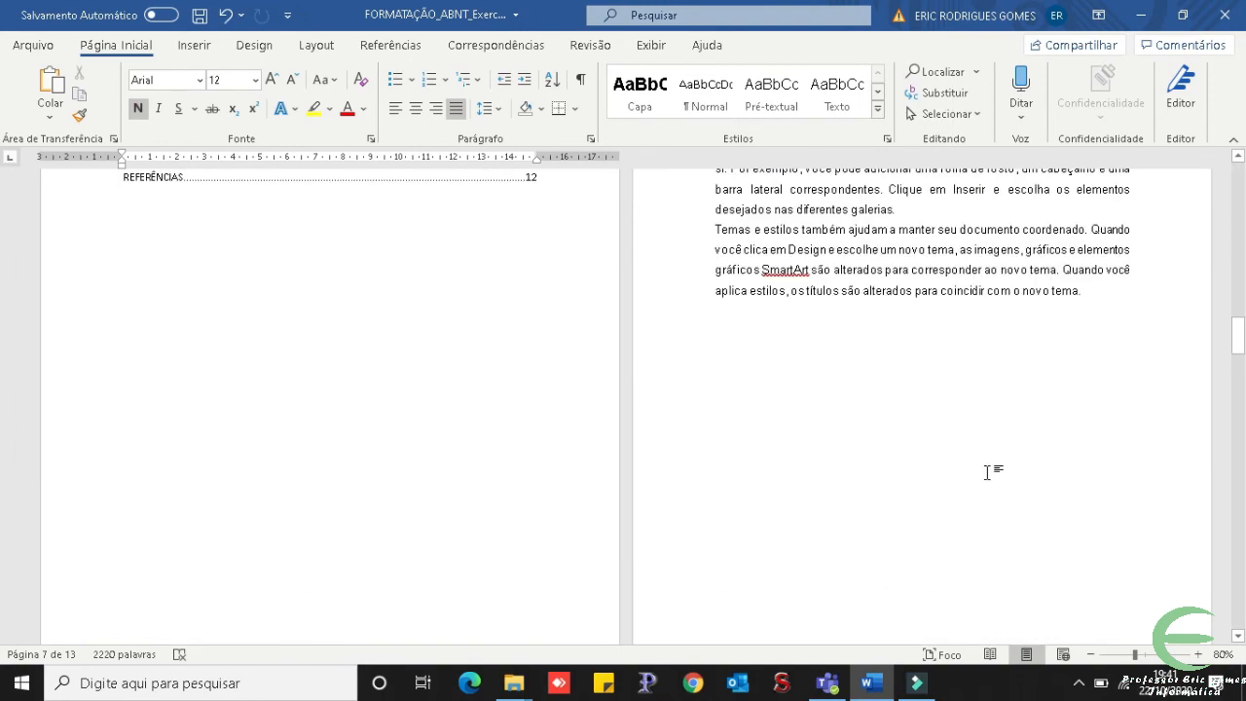
{"action": "left_click", "coordinate": [397, 486]}
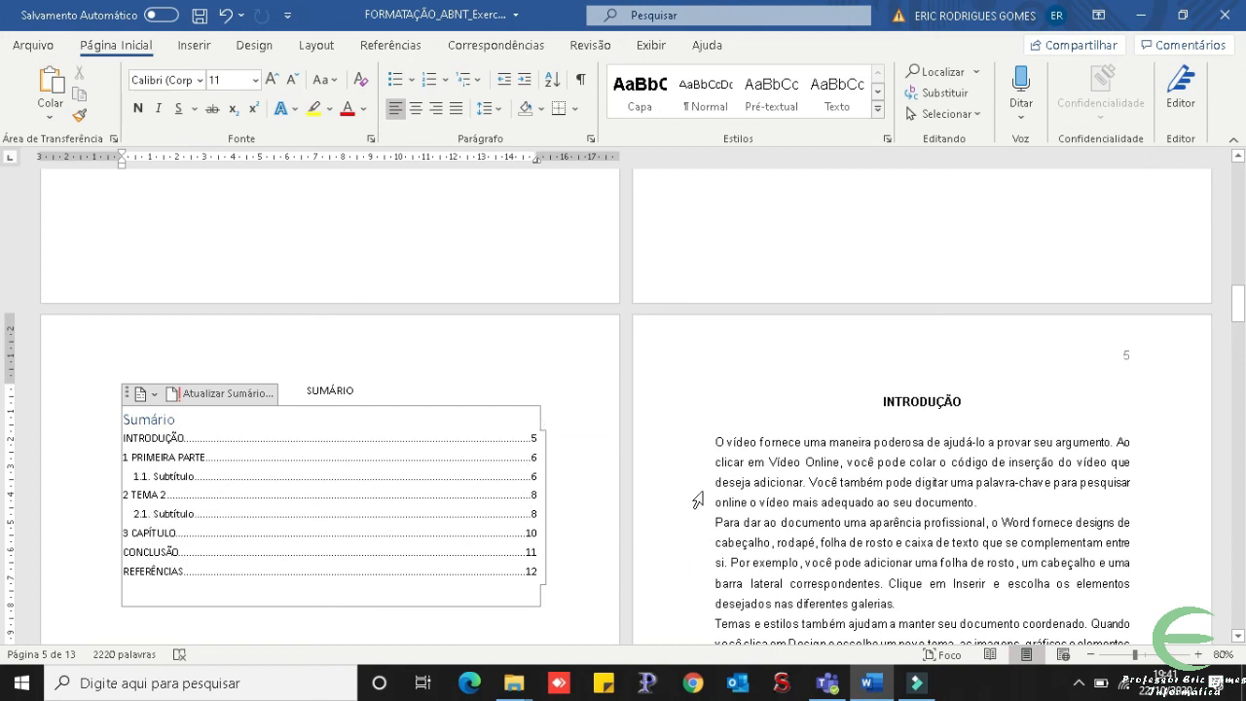
{"action": "left_click_drag", "start_coordinate": [712, 451], "coordinate": [757, 444]}
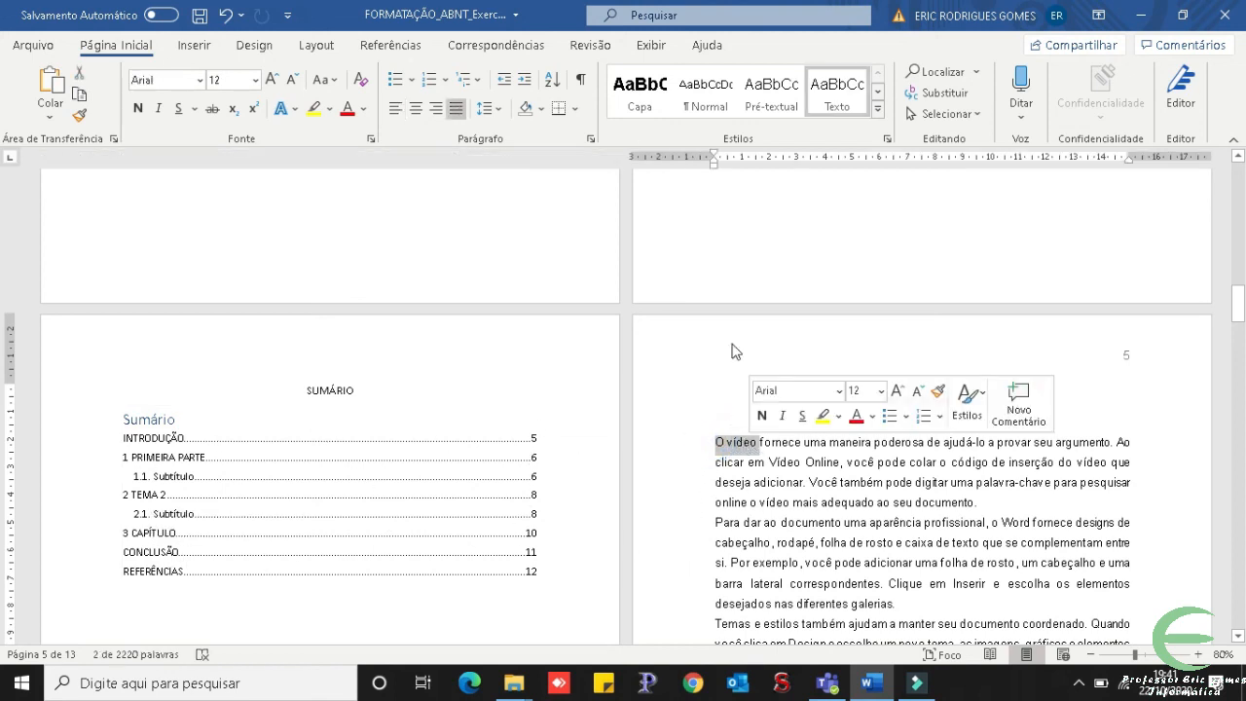
{"action": "left_click", "coordinate": [877, 108]}
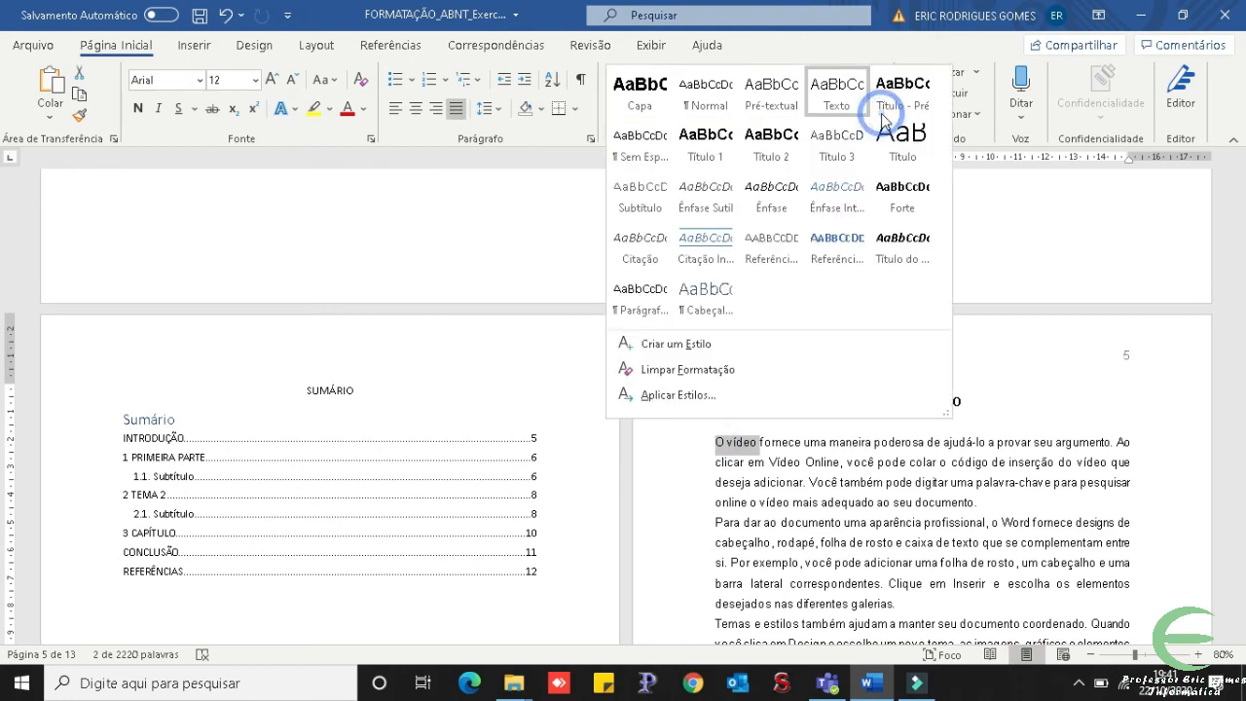
{"action": "left_click", "coordinate": [715, 151]}
{"action": "left_click", "coordinate": [879, 501]}
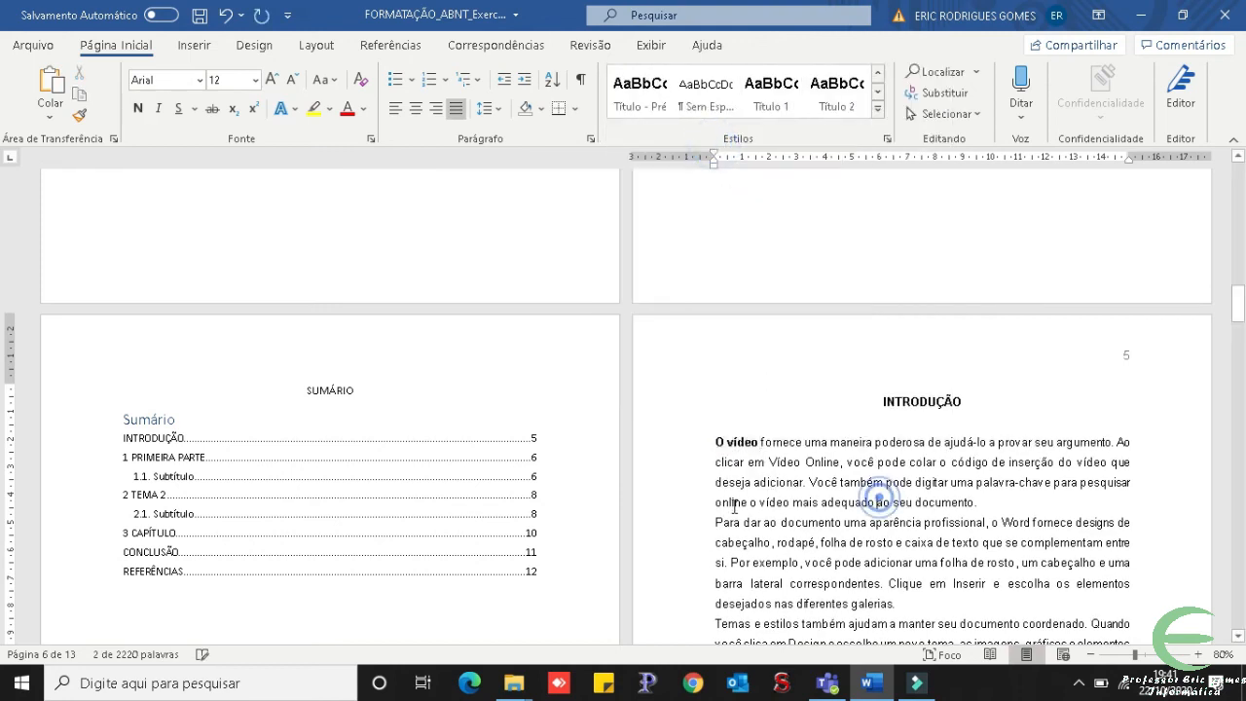
Update the entire table of contents and check its entry for "O vídeo".
{"action": "left_click", "coordinate": [304, 493]}
{"action": "left_click", "coordinate": [241, 394]}
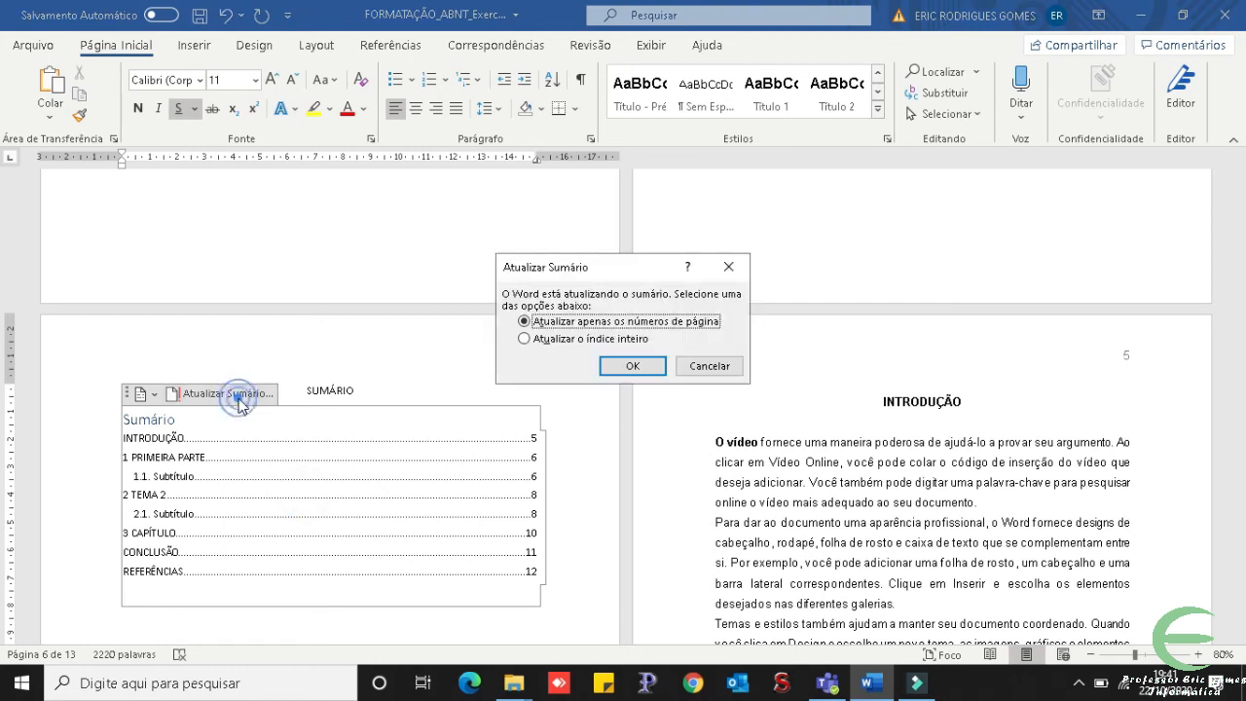
{"action": "left_click", "coordinate": [545, 339]}
{"action": "left_click", "coordinate": [633, 366]}
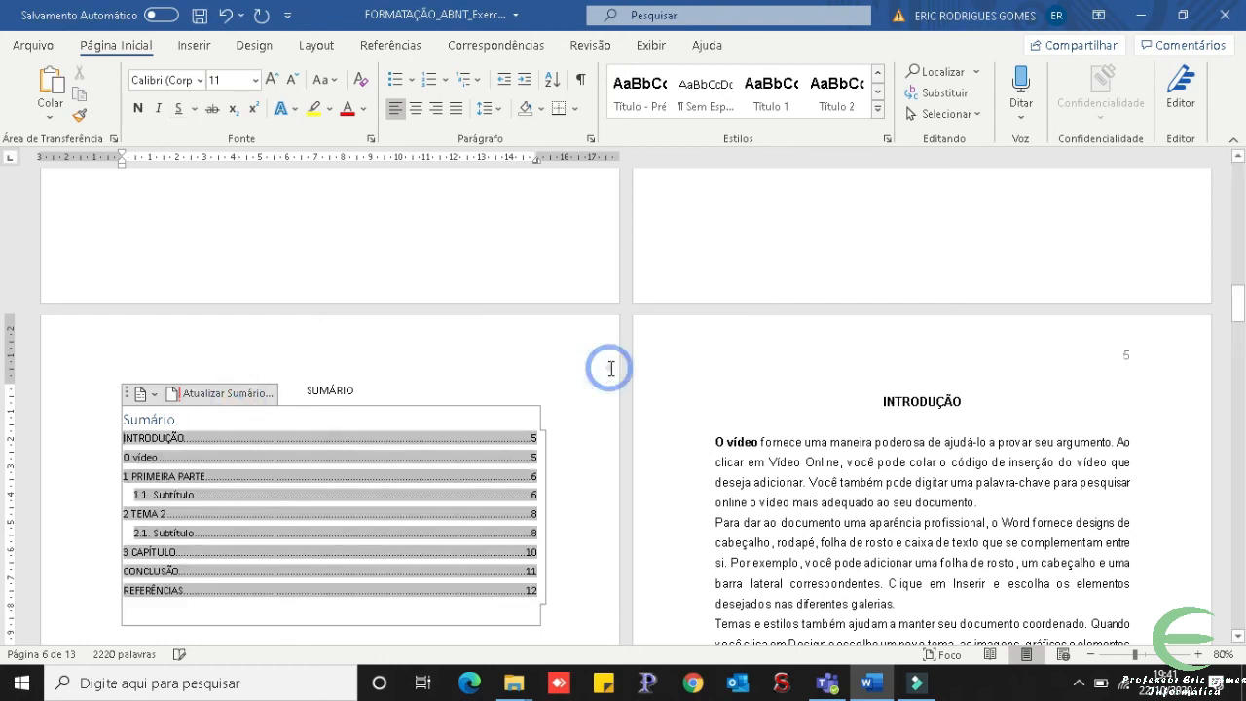
{"action": "left_click", "coordinate": [136, 458]}
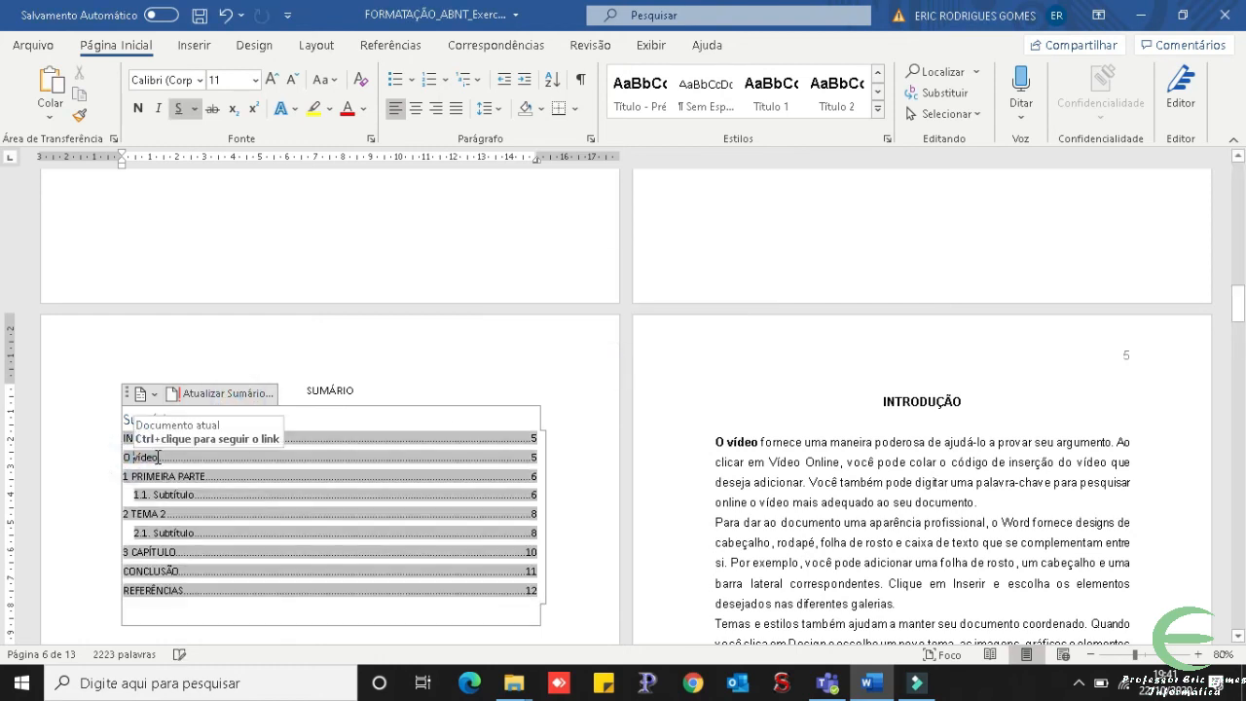
{"action": "left_click", "coordinate": [150, 455]}
{"action": "triple_click", "coordinate": [151, 456]}
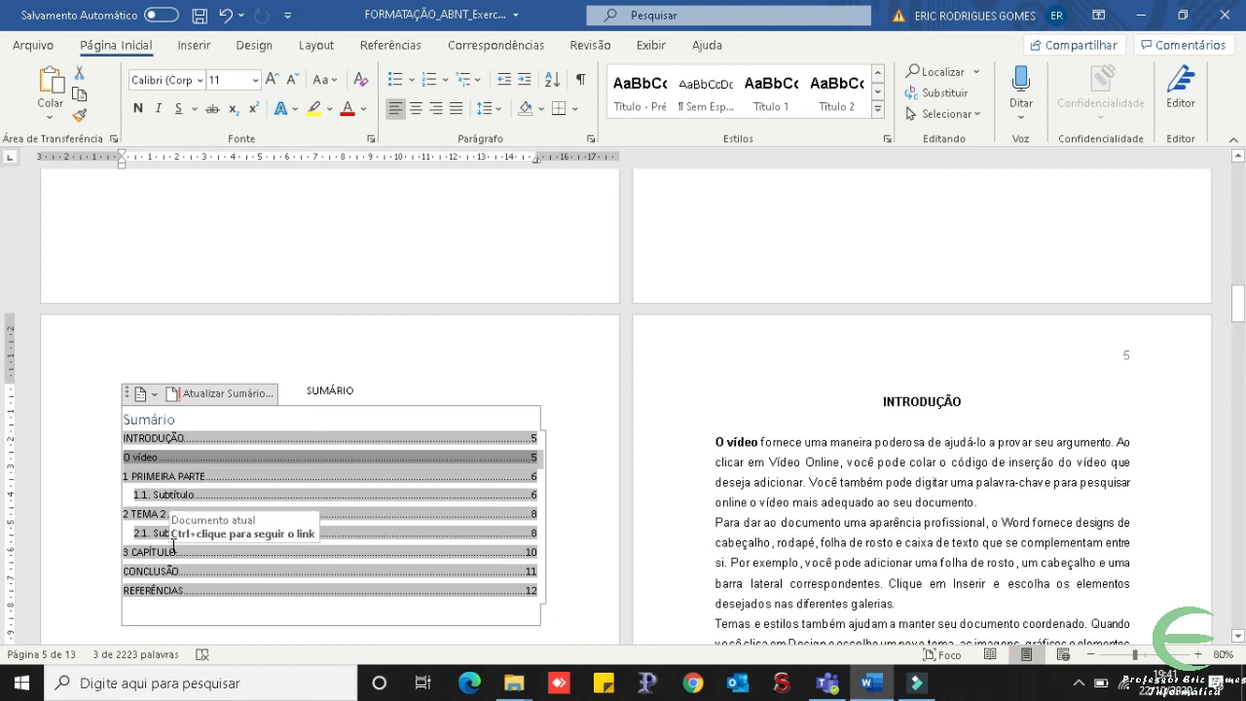
Apply the Texto style to "O vídeo" in the first INTRODUÇÃO paragraph.
{"action": "left_click_drag", "start_coordinate": [762, 443], "coordinate": [715, 446]}
{"action": "left_click", "coordinate": [757, 445]}
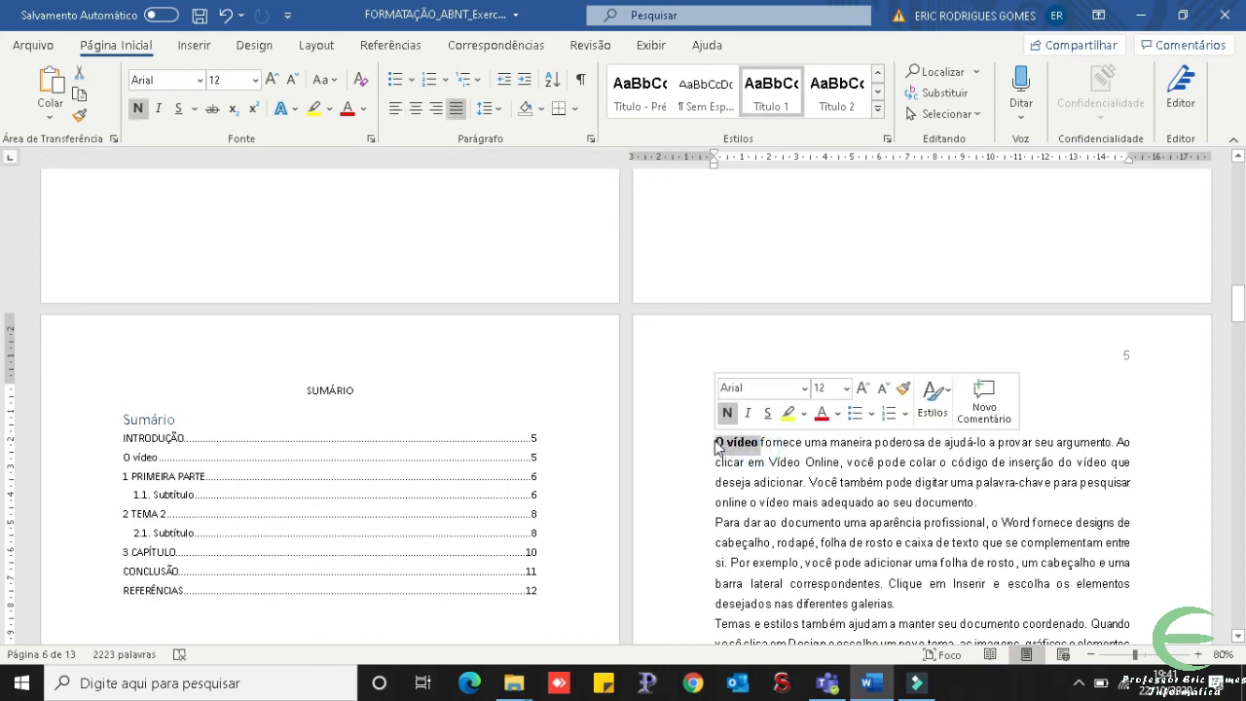
{"action": "left_click", "coordinate": [877, 108]}
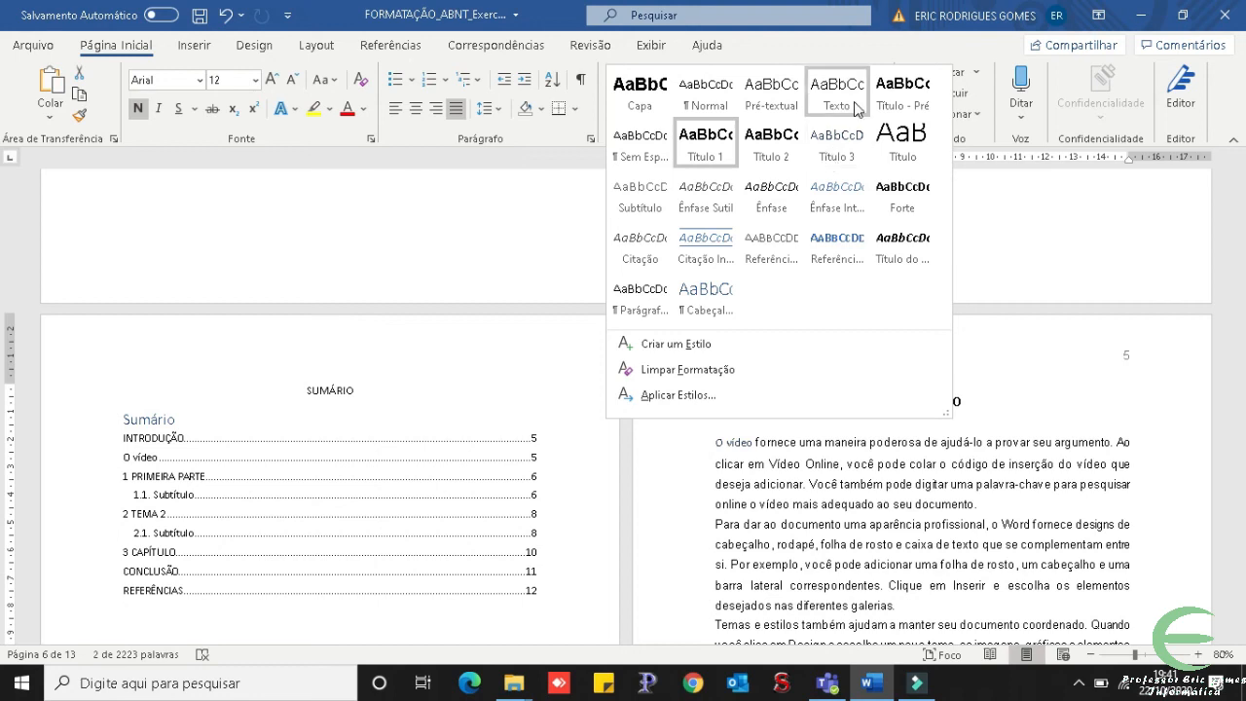
{"action": "left_click", "coordinate": [850, 104]}
Update the entire table of contents to match the restyled "O vídeo" text.
{"action": "left_click", "coordinate": [223, 452]}
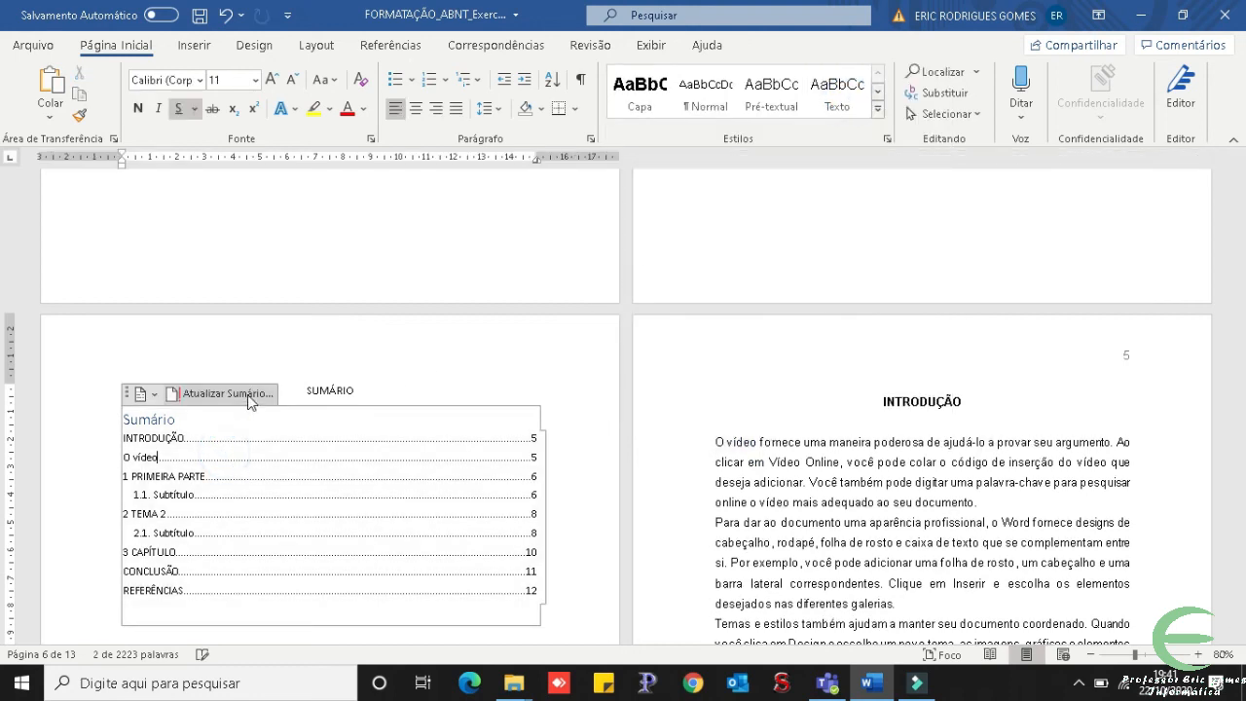
{"action": "left_click", "coordinate": [248, 394]}
{"action": "left_click", "coordinate": [523, 338]}
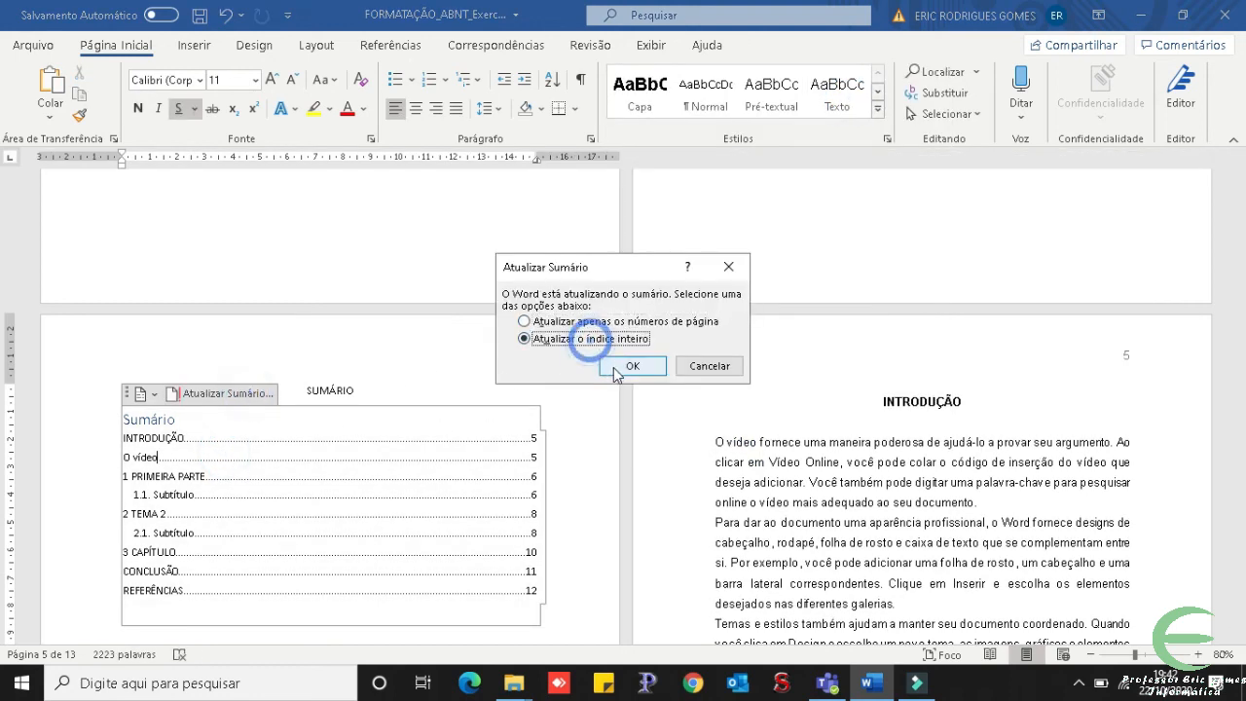
{"action": "left_click", "coordinate": [619, 366]}
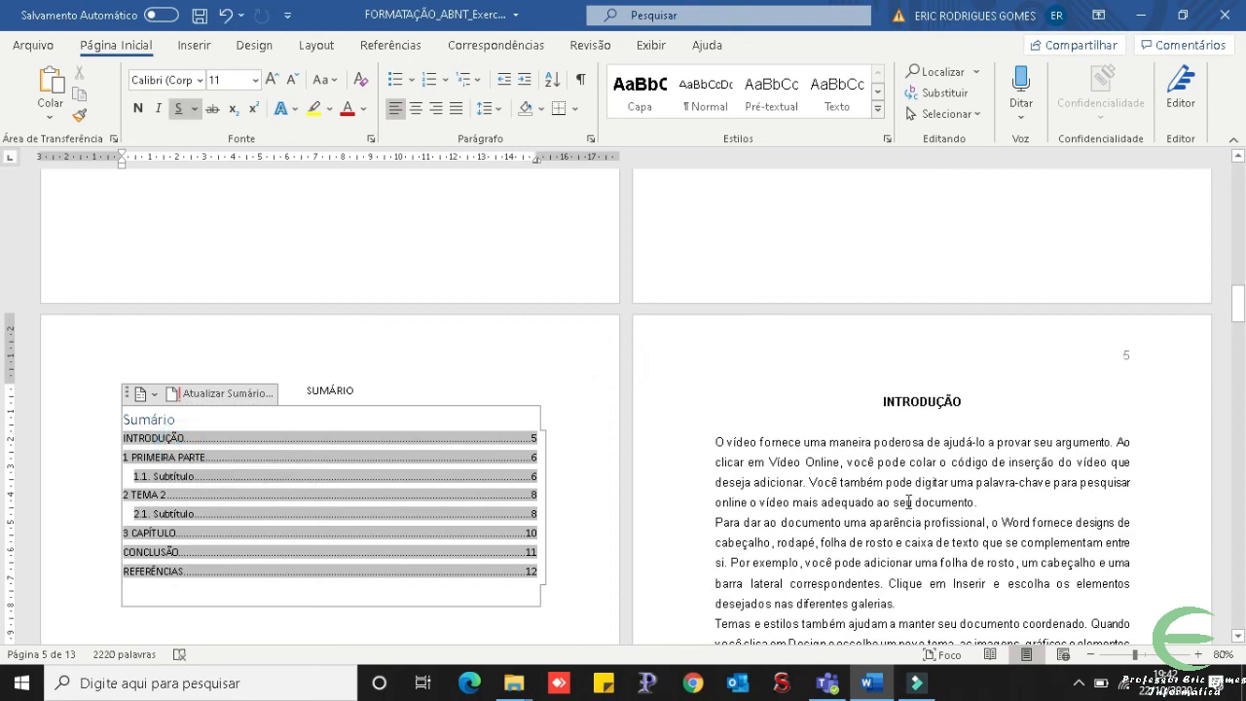
Look over the chapter pages after INTRODUÇÃO, and refresh the whole table of contents again.
{"action": "scroll", "coordinate": [871, 360], "scroll_direction": "down", "scroll_amount": 10}
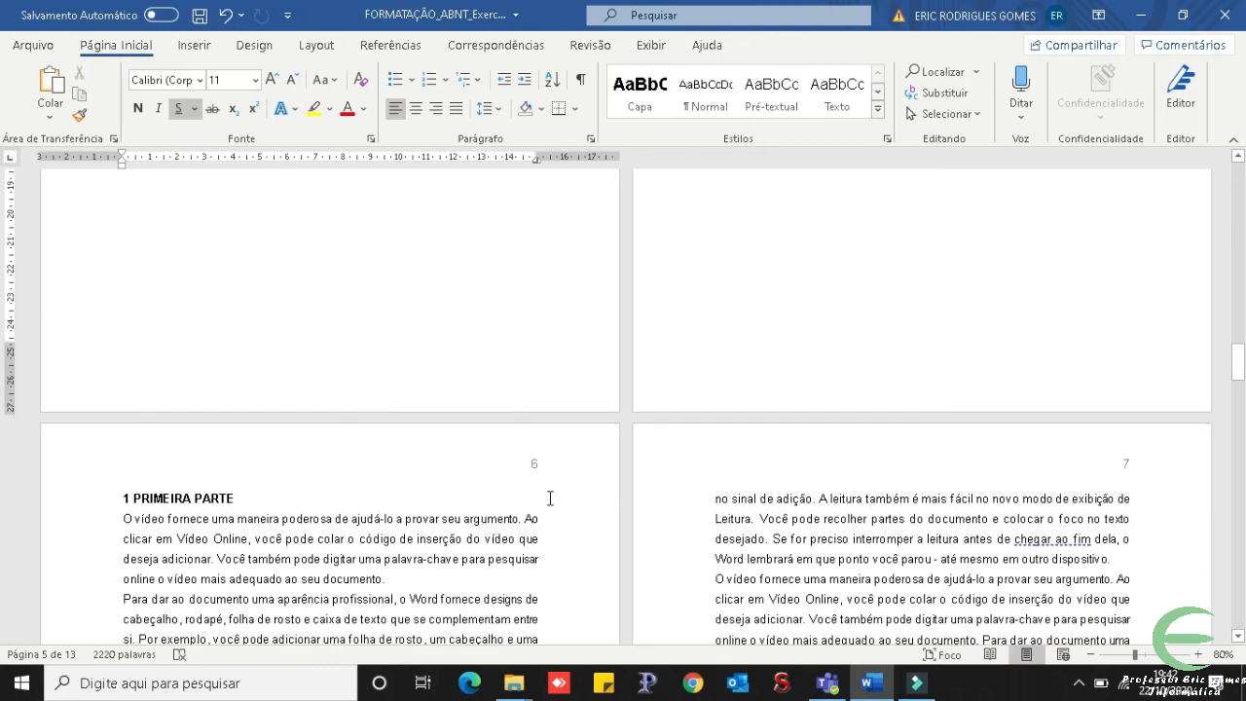
{"action": "scroll", "coordinate": [549, 498], "scroll_direction": "down", "scroll_amount": 5}
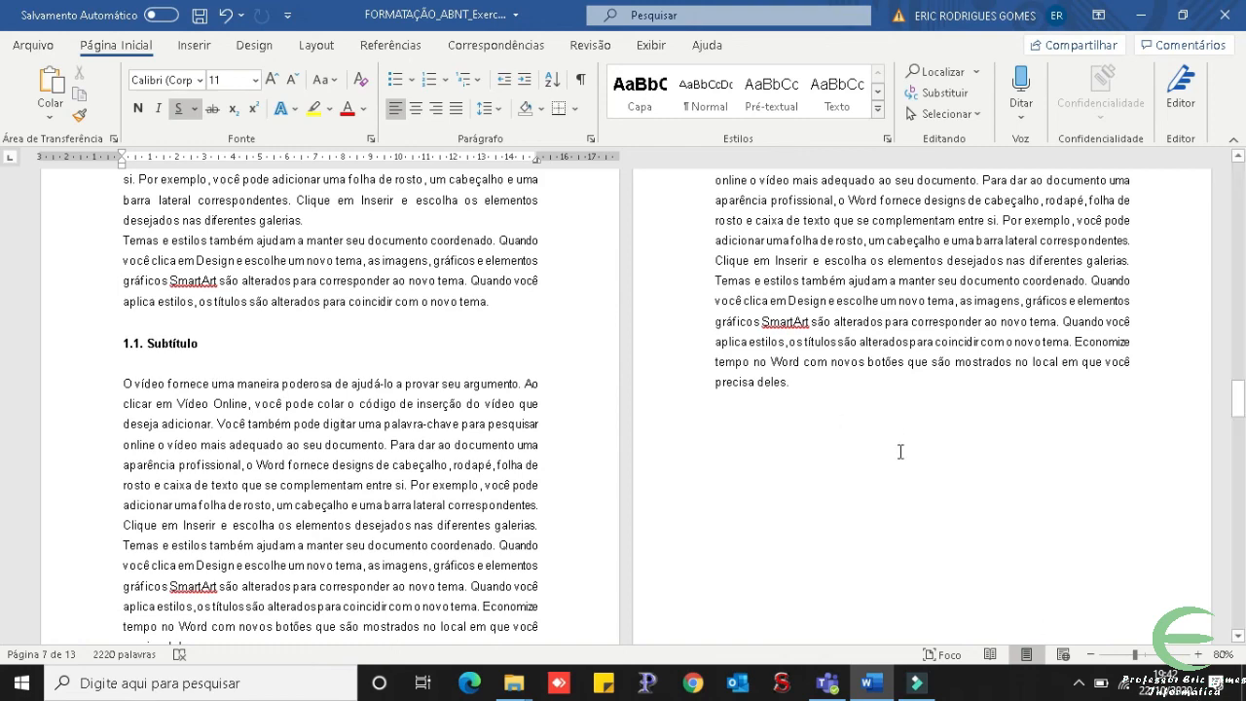
{"action": "scroll", "coordinate": [898, 405], "scroll_direction": "down", "scroll_amount": 3}
{"action": "scroll", "coordinate": [840, 451], "scroll_direction": "up", "scroll_amount": 8}
{"action": "scroll", "coordinate": [487, 437], "scroll_direction": "up", "scroll_amount": 10}
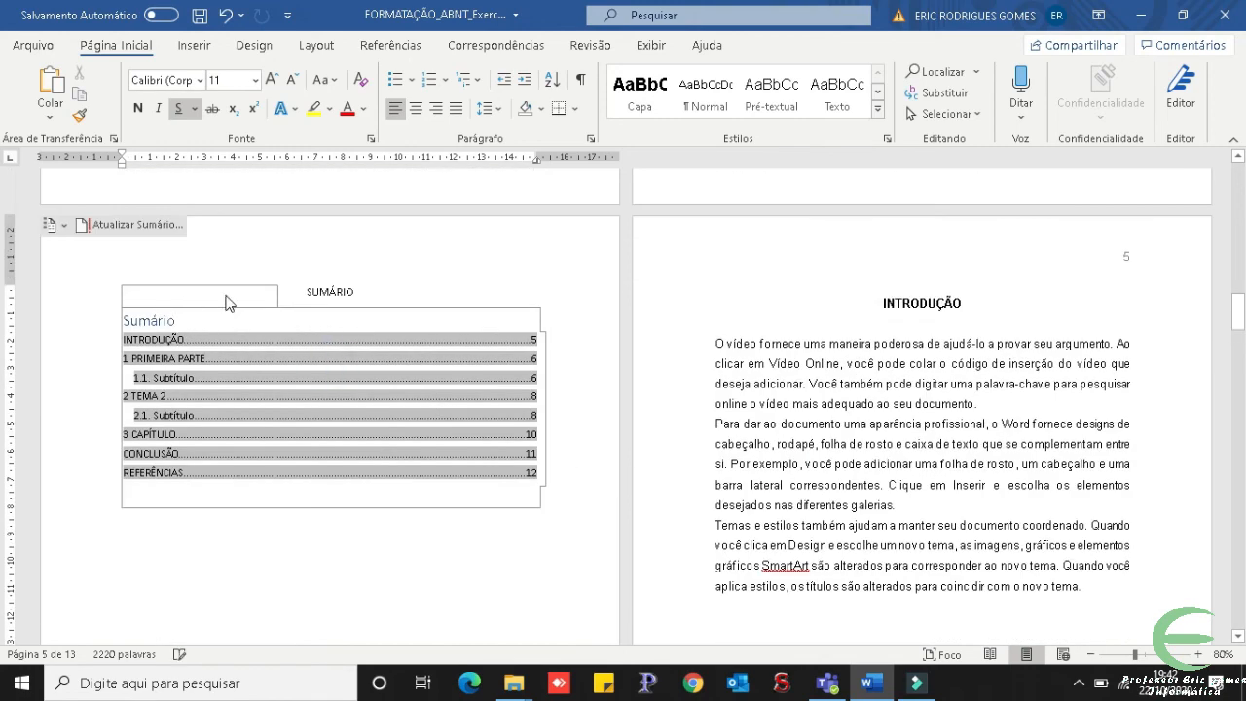
{"action": "left_click", "coordinate": [132, 224]}
{"action": "left_click", "coordinate": [597, 341]}
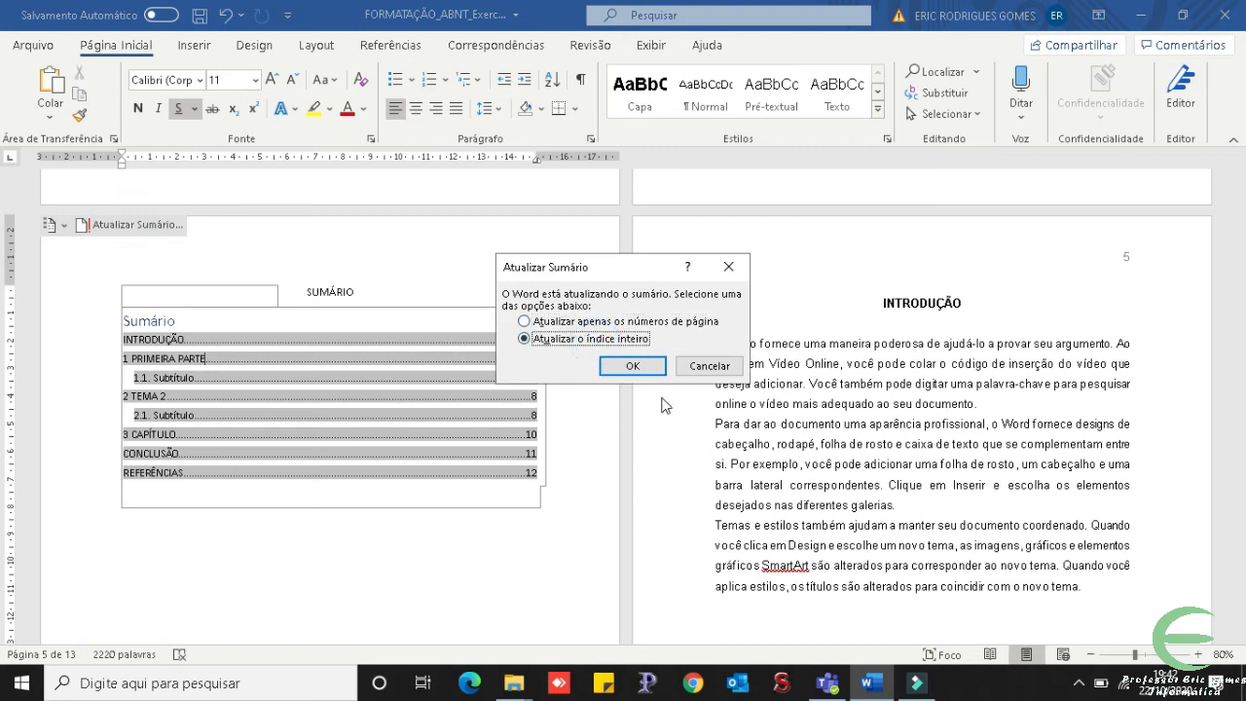
{"action": "left_click", "coordinate": [632, 365]}
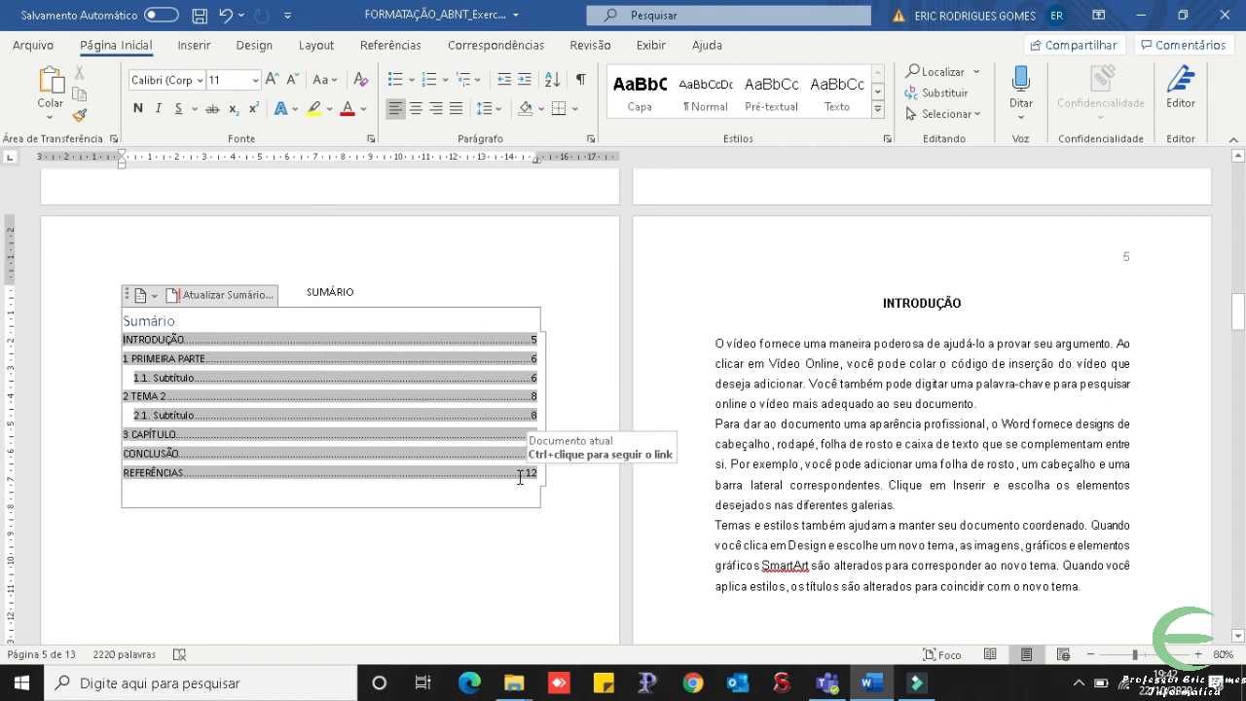
{"action": "left_click", "coordinate": [920, 400]}
{"action": "scroll", "coordinate": [1244, 341], "scroll_direction": "up", "scroll_amount": 10}
{"action": "scroll", "coordinate": [3, 348], "scroll_direction": "up", "scroll_amount": 15}
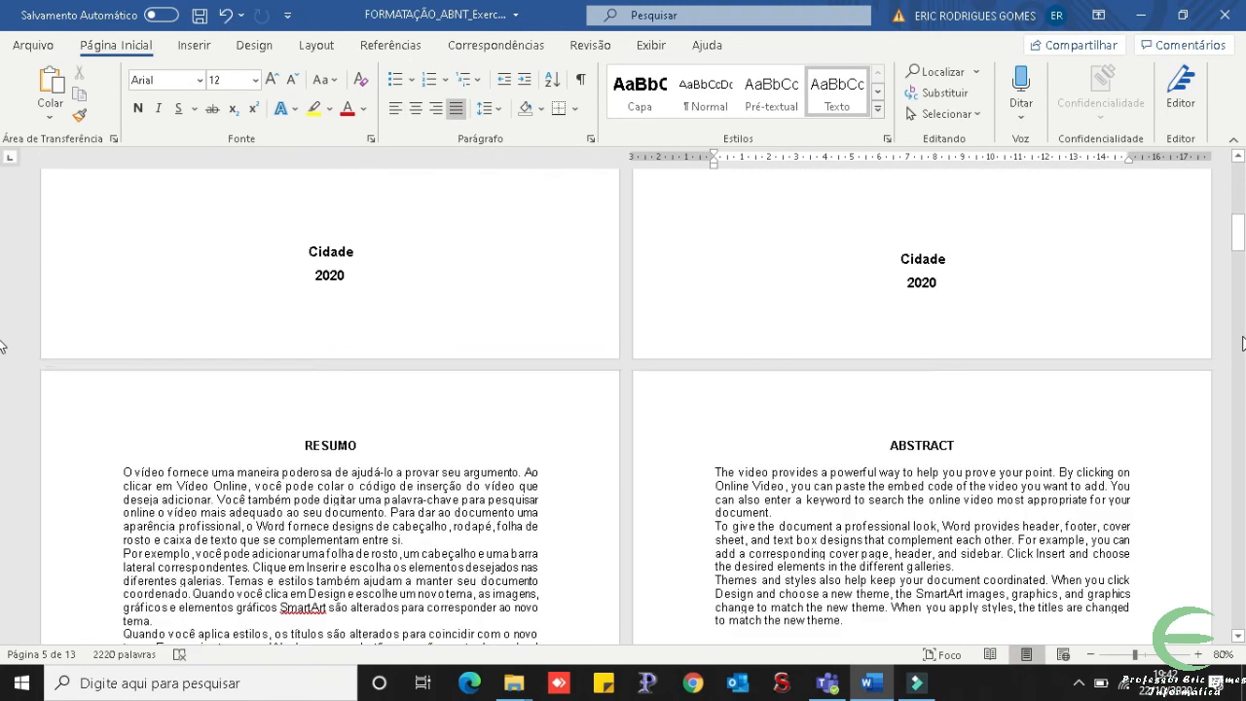
{"action": "scroll", "coordinate": [3, 241], "scroll_direction": "up", "scroll_amount": 1}
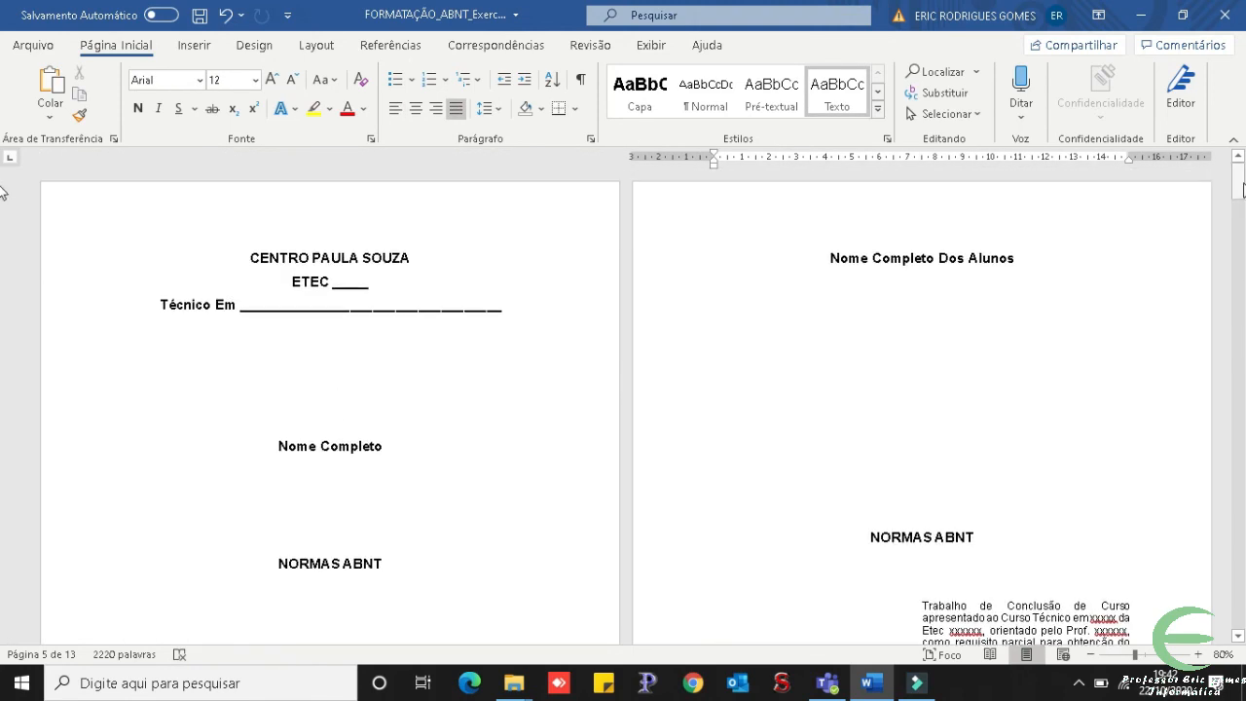
{"action": "left_click_drag", "start_coordinate": [1242, 188], "coordinate": [1241, 311]}
Try to set the table of contents to Arial size 12 with only the cursor placed in one of its entries.
{"action": "left_click", "coordinate": [398, 398]}
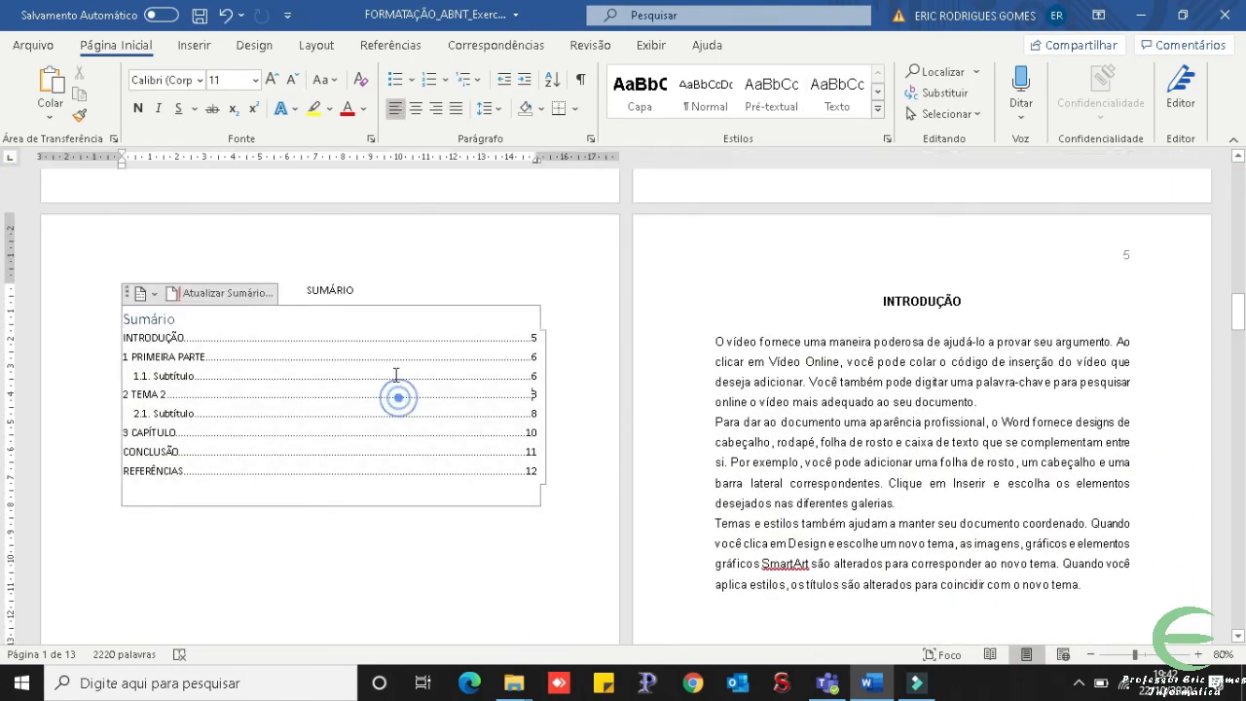
{"action": "left_click", "coordinate": [199, 80]}
{"action": "left_click", "coordinate": [170, 208]}
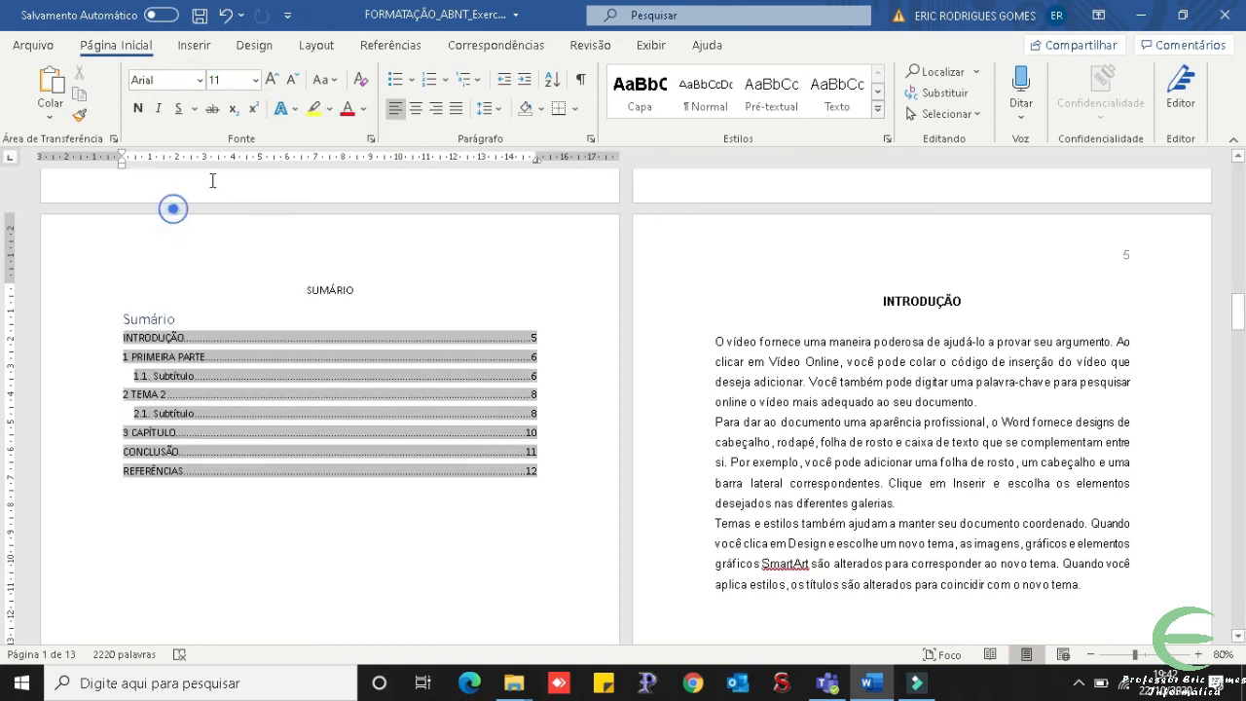
{"action": "left_click", "coordinate": [271, 79]}
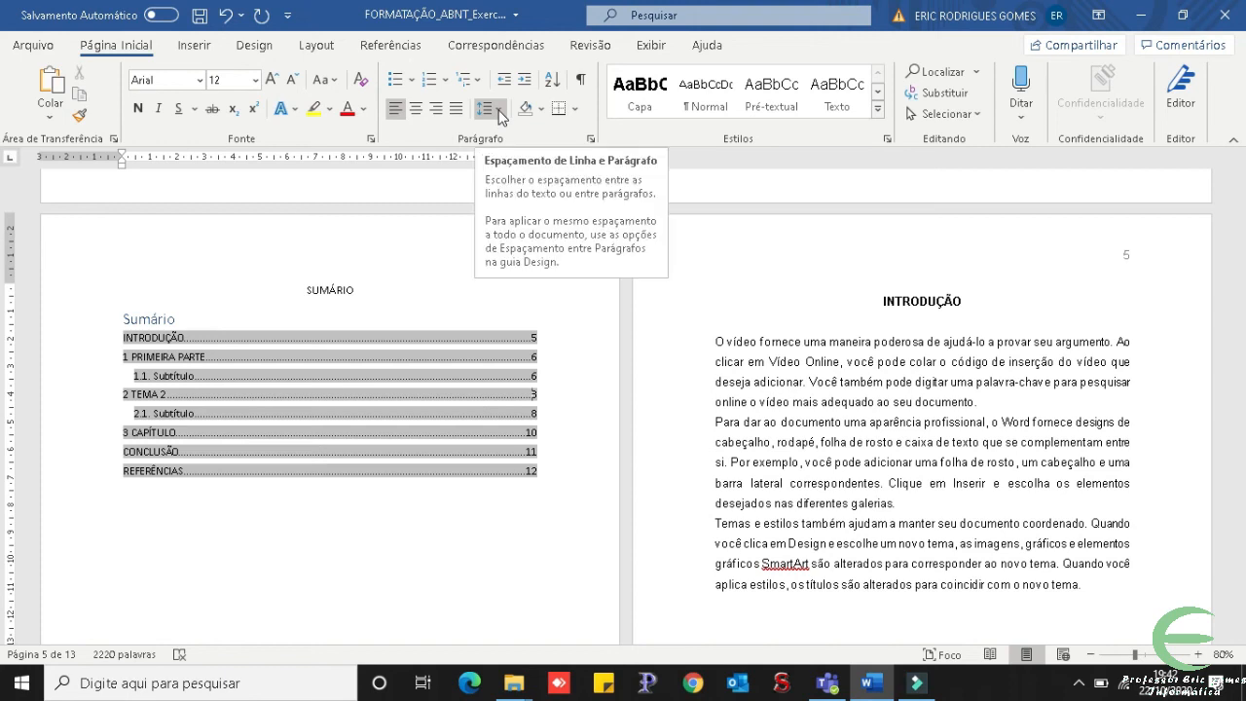
{"action": "left_click", "coordinate": [185, 354]}
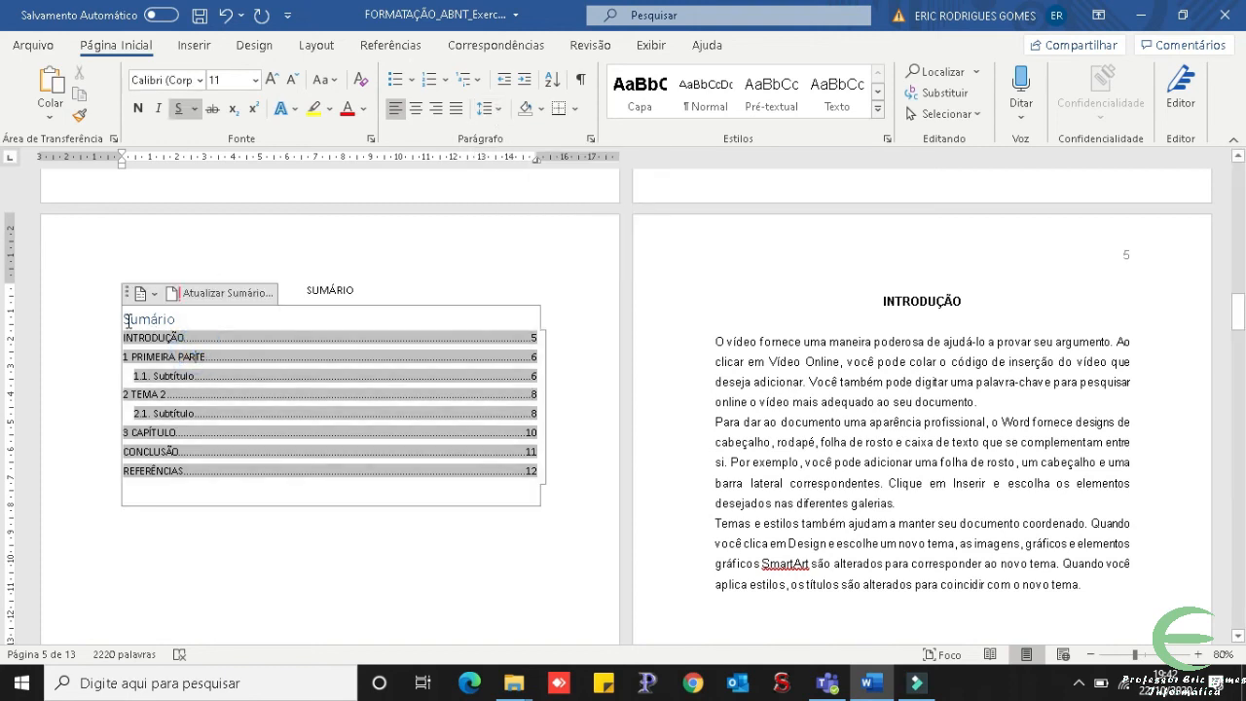
Set the whole table of contents, from its Sumário title to the REFERÊNCIAS entry, to Arial size 12.
{"action": "left_click_drag", "start_coordinate": [127, 320], "coordinate": [153, 356]}
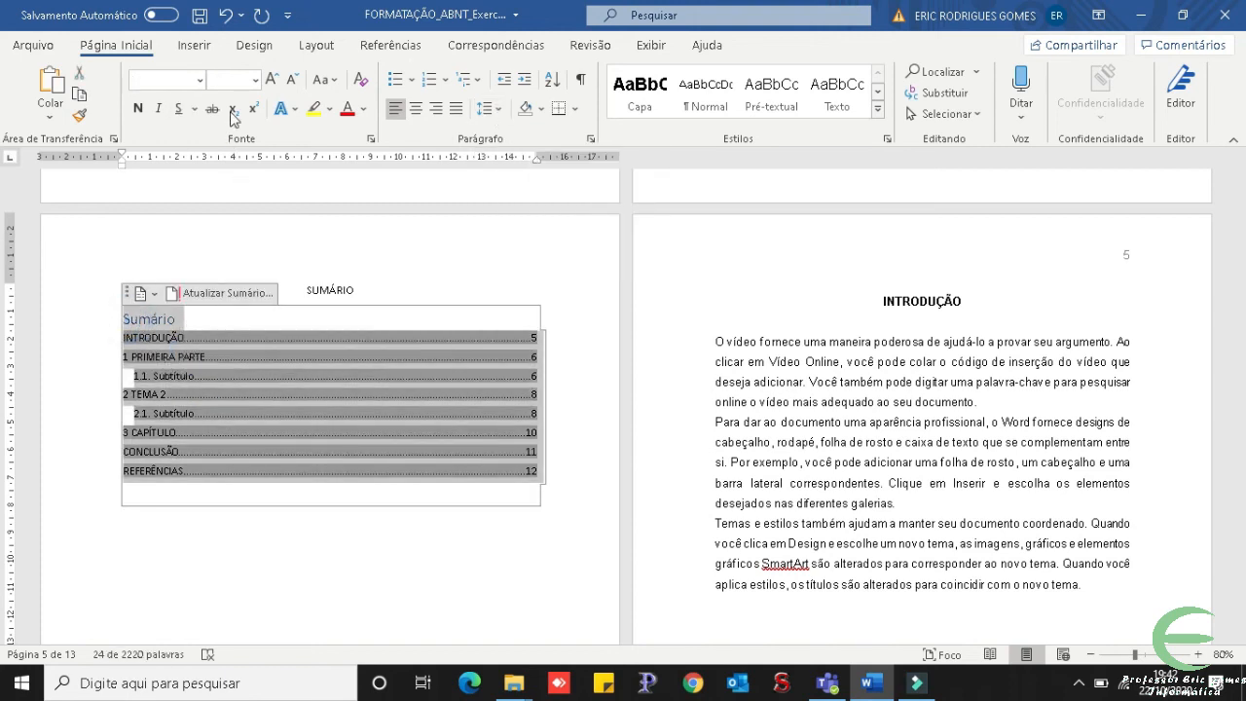
{"action": "left_click", "coordinate": [199, 80]}
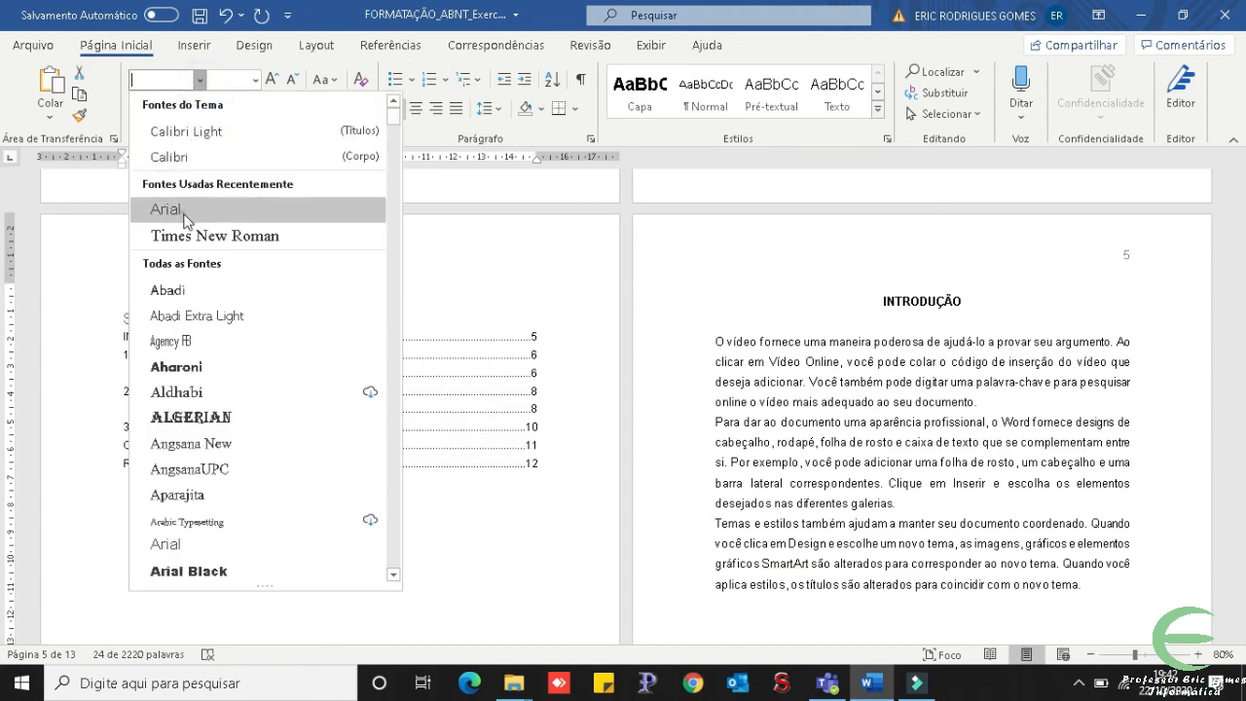
{"action": "left_click", "coordinate": [185, 218]}
{"action": "left_click", "coordinate": [255, 80]}
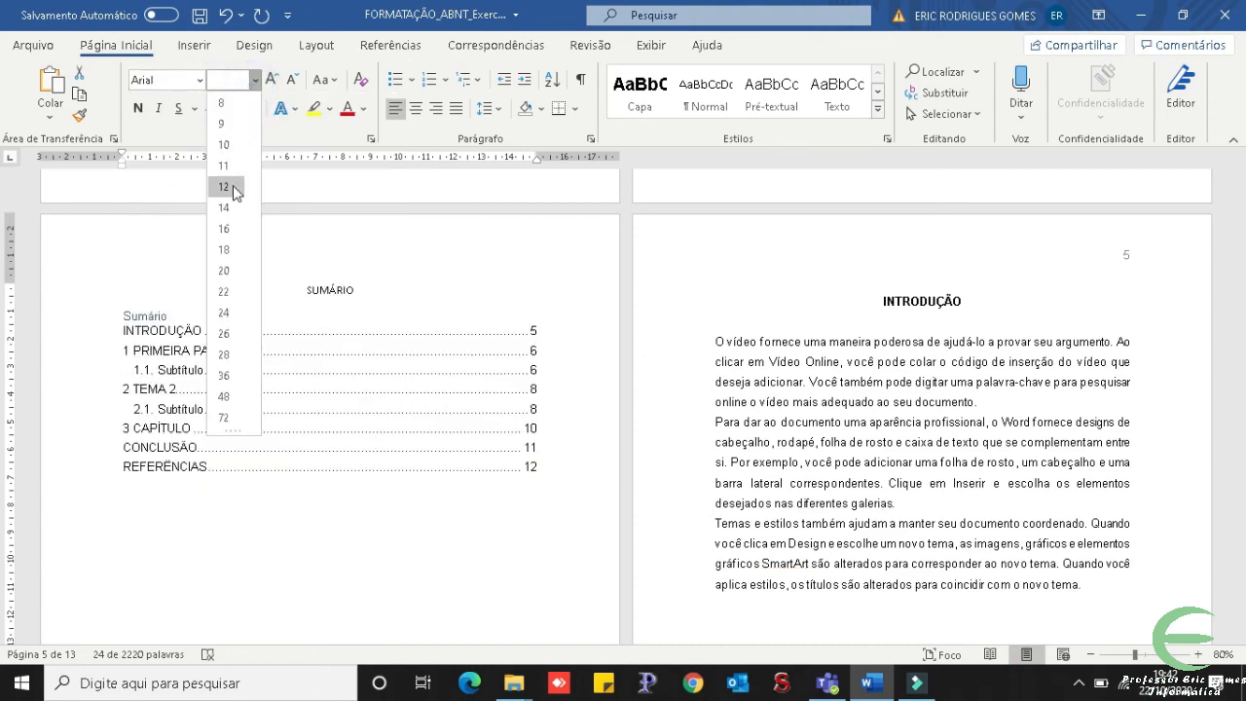
{"action": "left_click", "coordinate": [234, 190]}
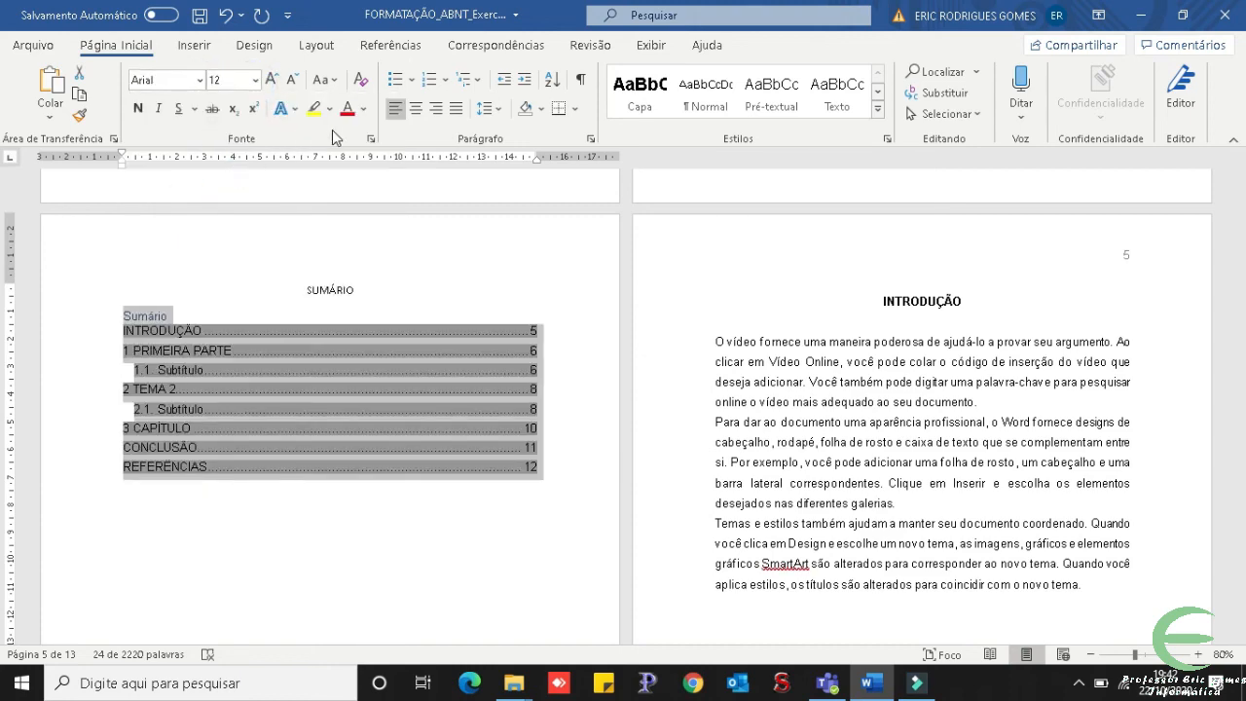
{"action": "left_click", "coordinate": [541, 108]}
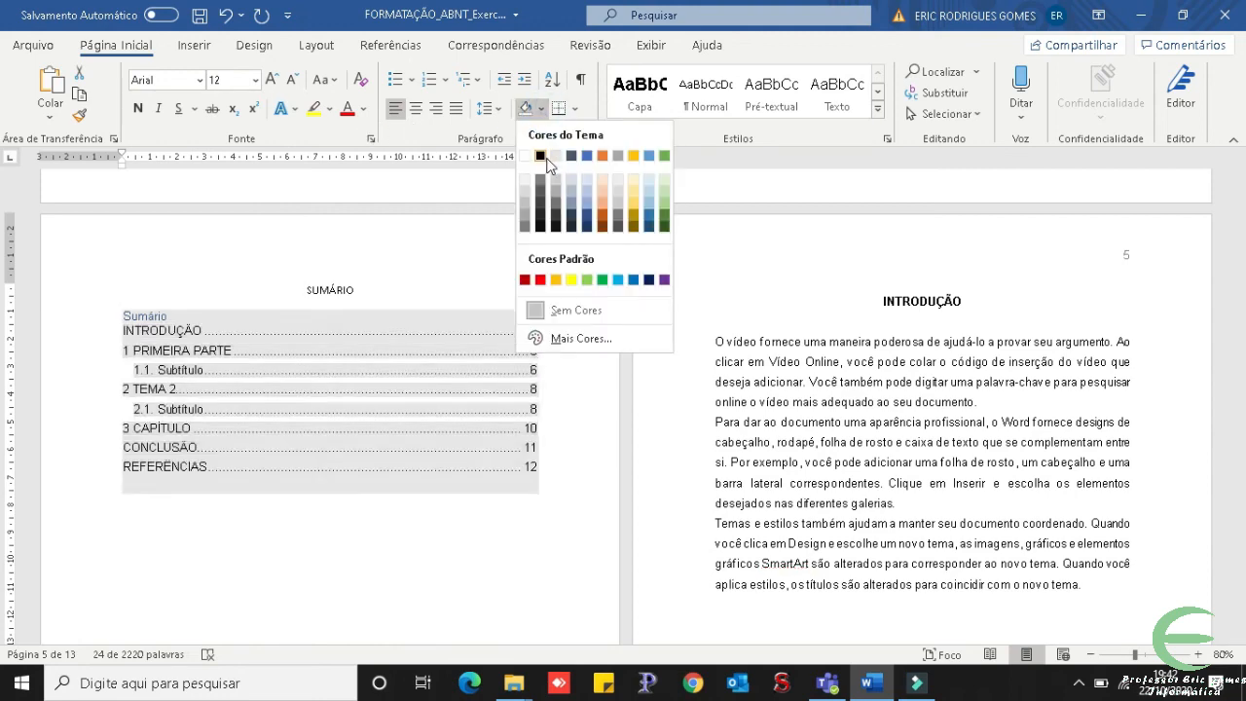
{"action": "left_click", "coordinate": [418, 228]}
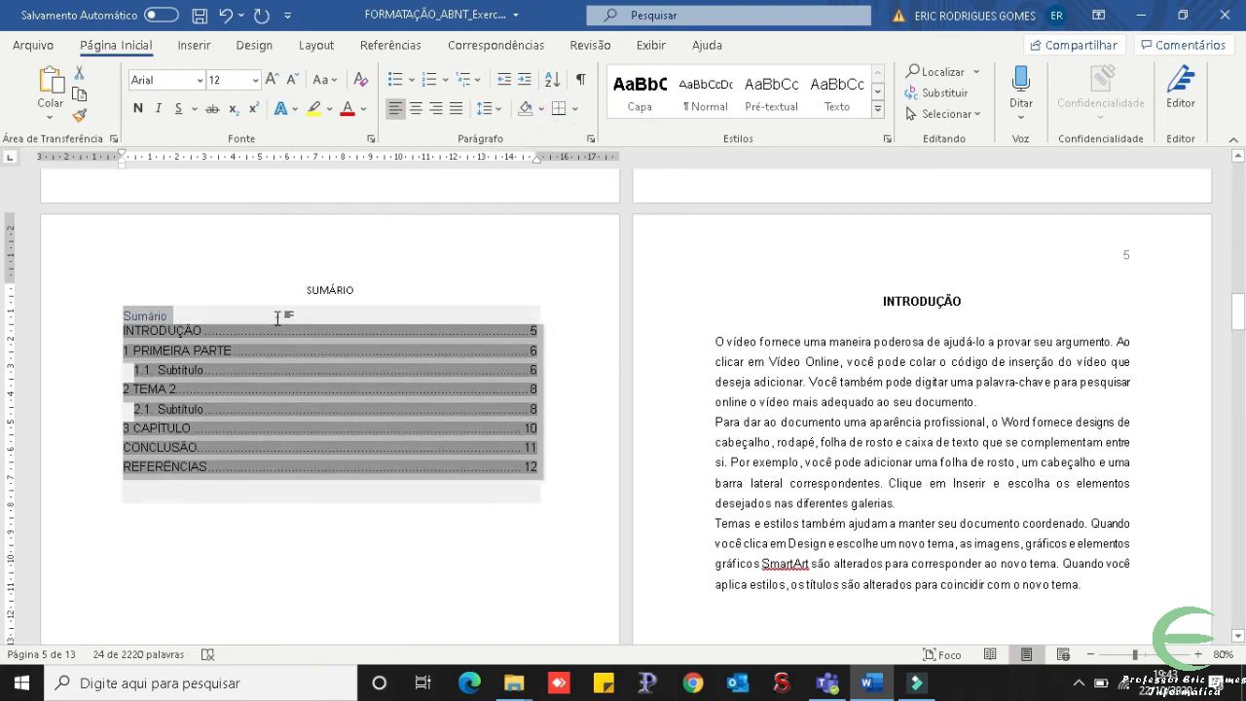
Make the Sumário title of the table of contents black and bold.
{"action": "left_click", "coordinate": [277, 318]}
{"action": "left_click_drag", "start_coordinate": [169, 318], "coordinate": [124, 317]}
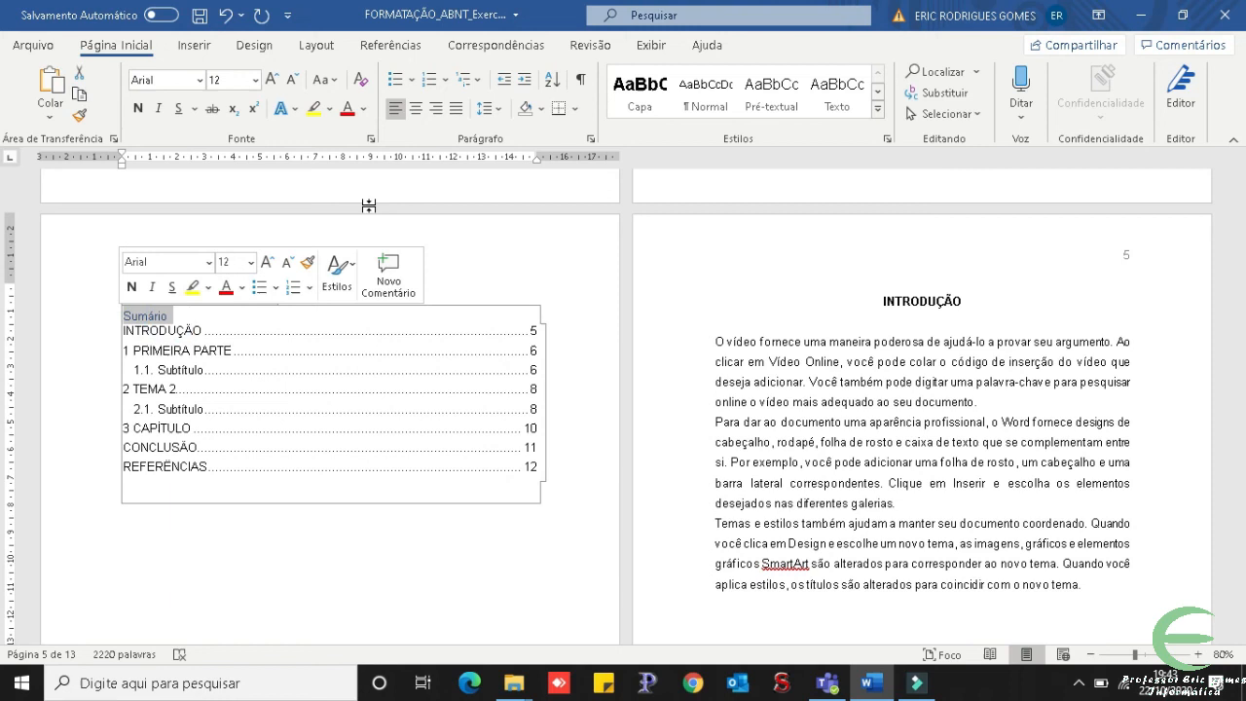
{"action": "left_click", "coordinate": [365, 112]}
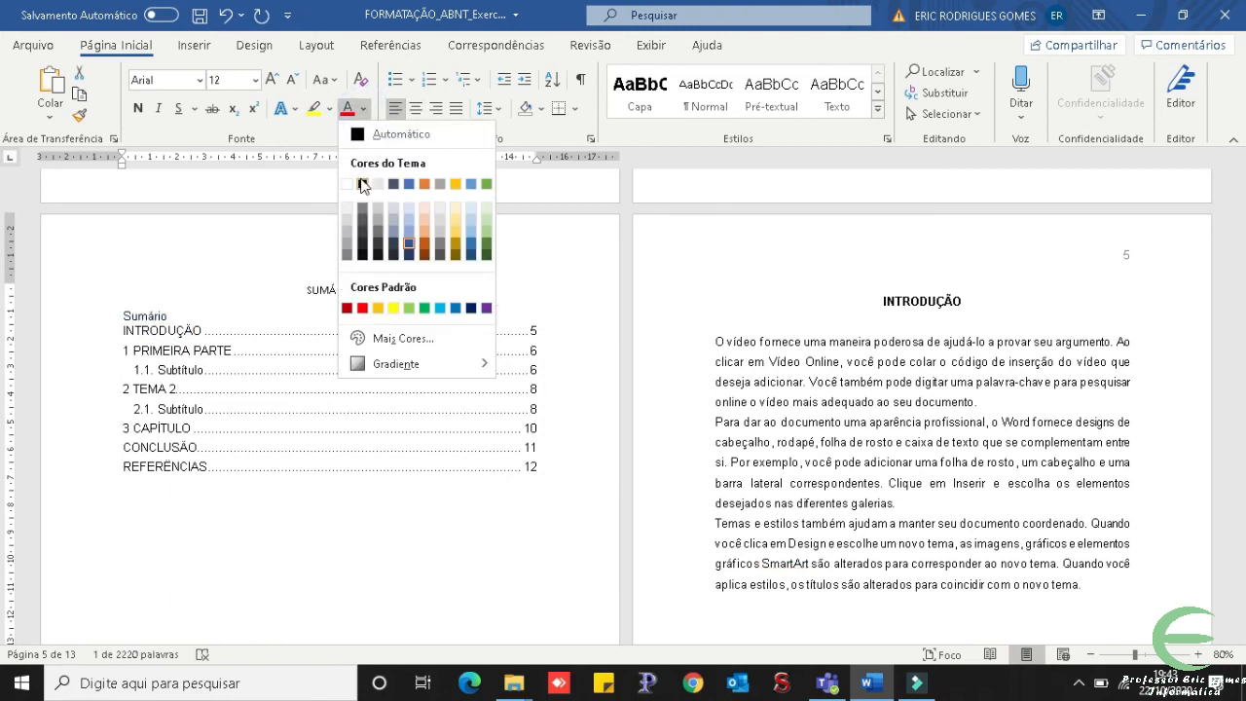
{"action": "left_click", "coordinate": [358, 178]}
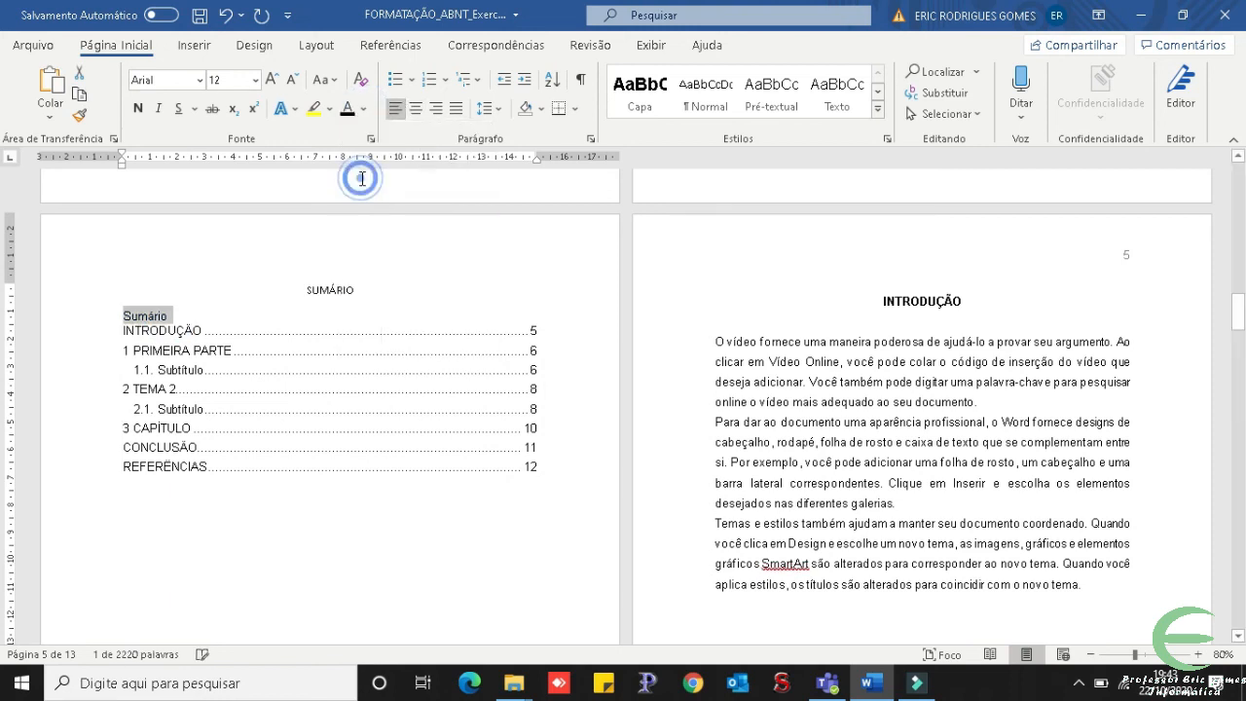
{"action": "left_click", "coordinate": [138, 108]}
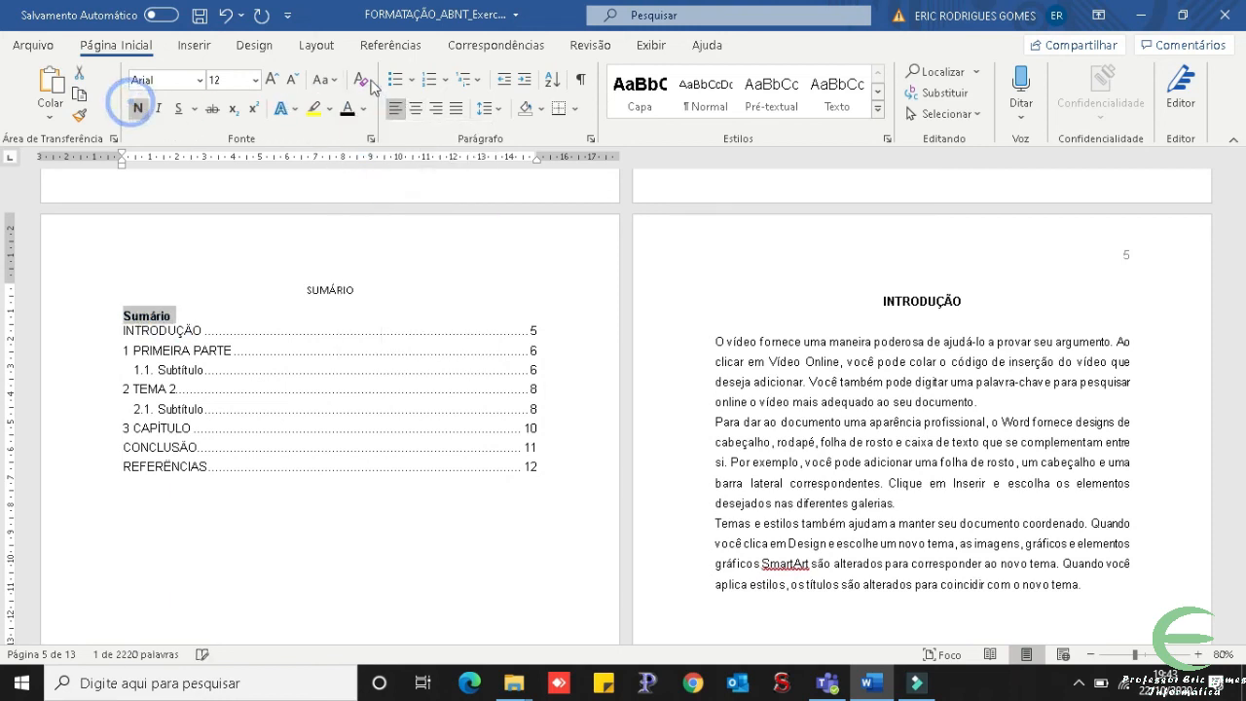
Center the Sumário title of the table of contents and delete the separate SUMÁRIO heading above it.
{"action": "left_click", "coordinate": [416, 109]}
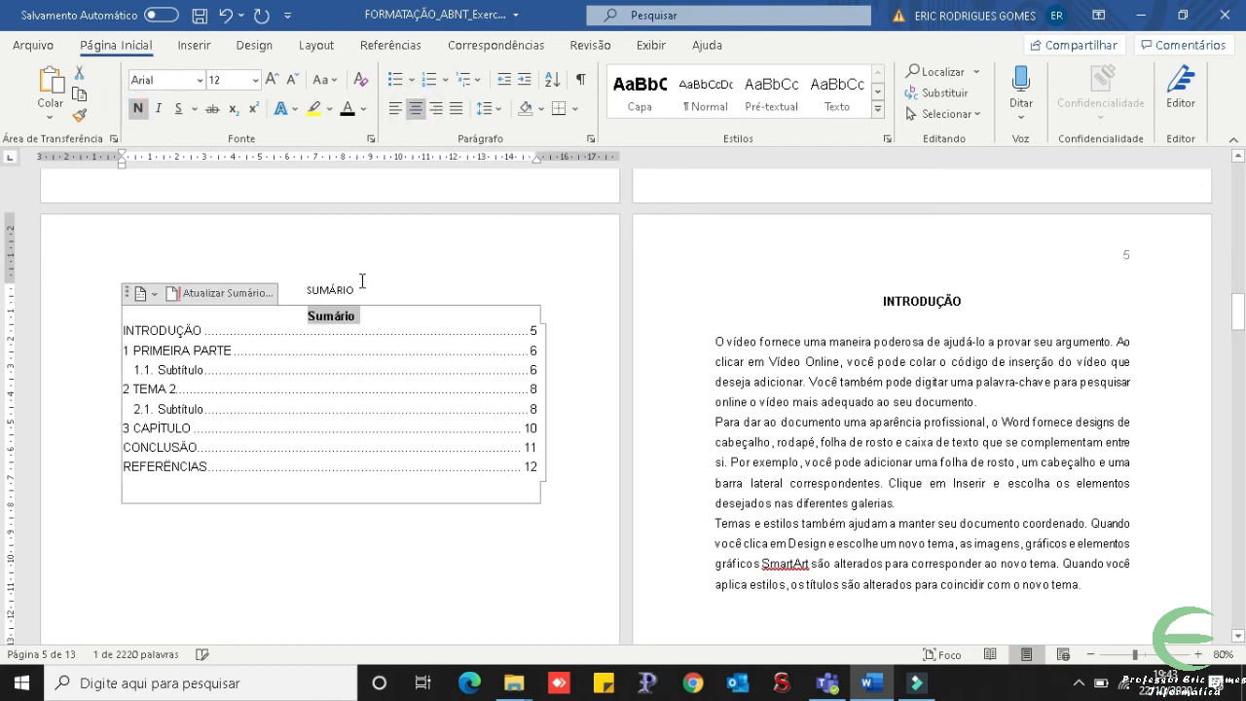
{"action": "left_click", "coordinate": [354, 289]}
{"action": "double_click", "coordinate": [351, 289]}
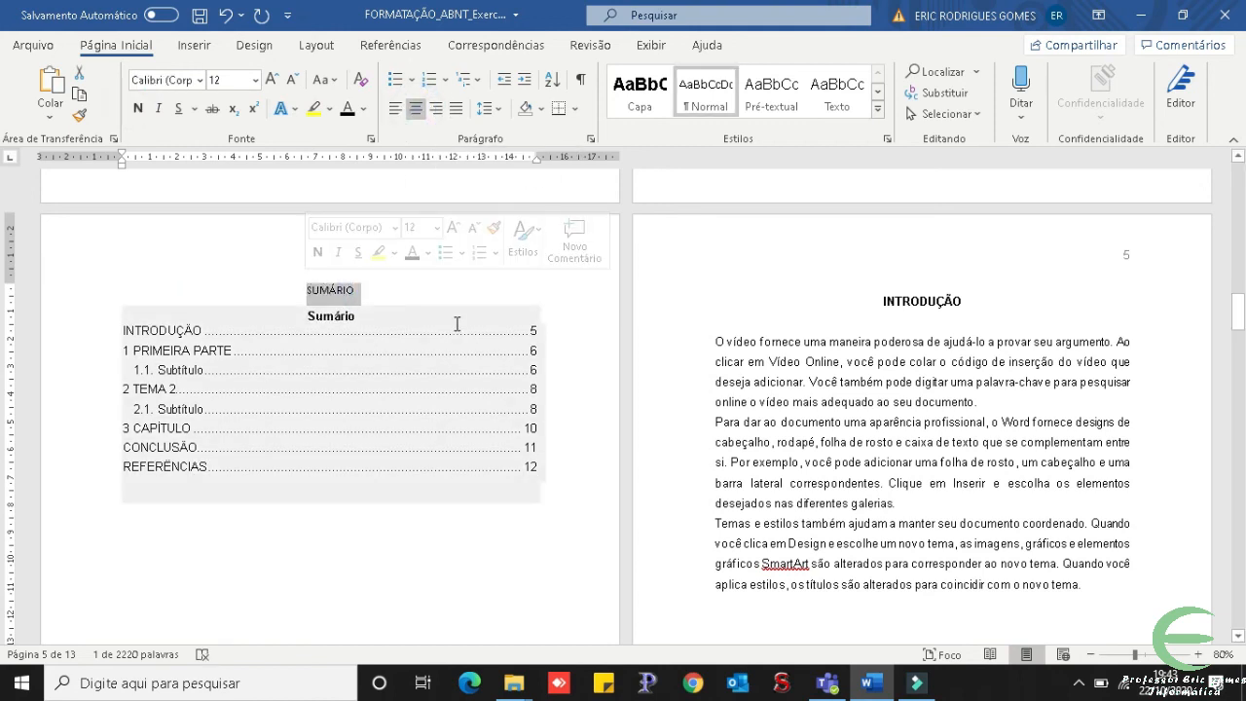
{"action": "key", "text": "Delete"}
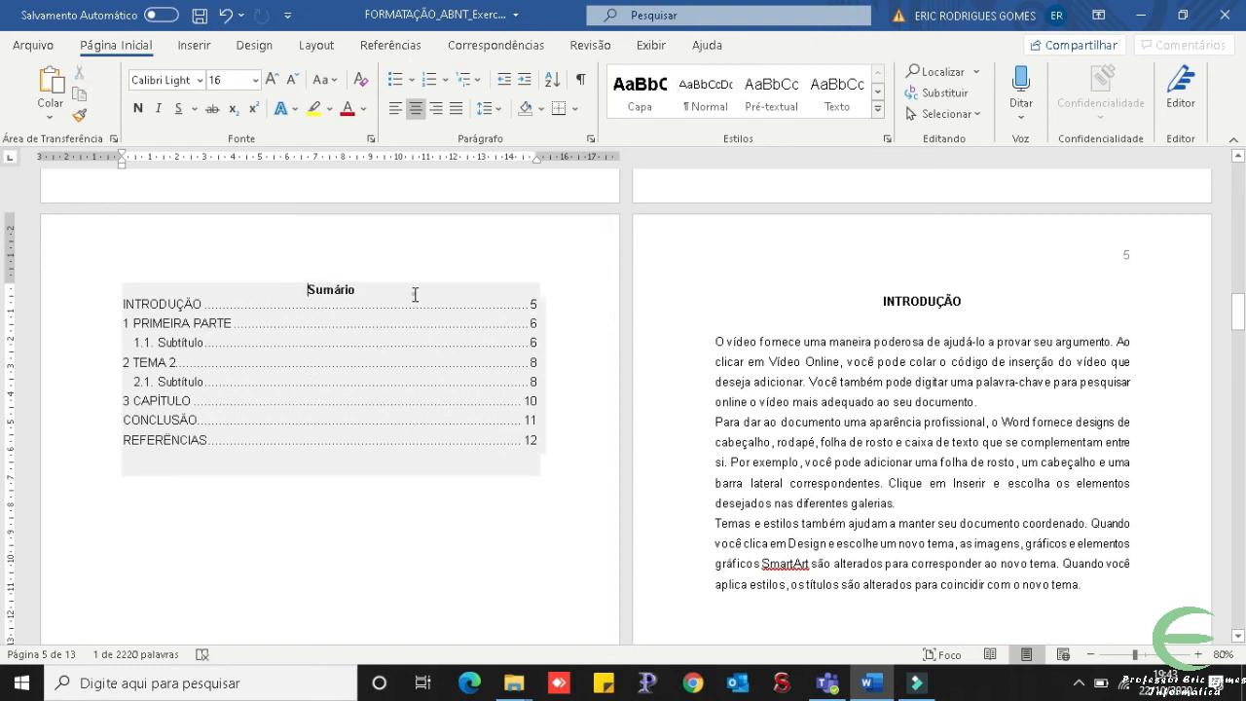
Add a blank line below the Sumário title and make all entries from INTRODUÇÃO to REFERÊNCIAS bold.
{"action": "left_click", "coordinate": [414, 294]}
{"action": "key", "text": "Return"}
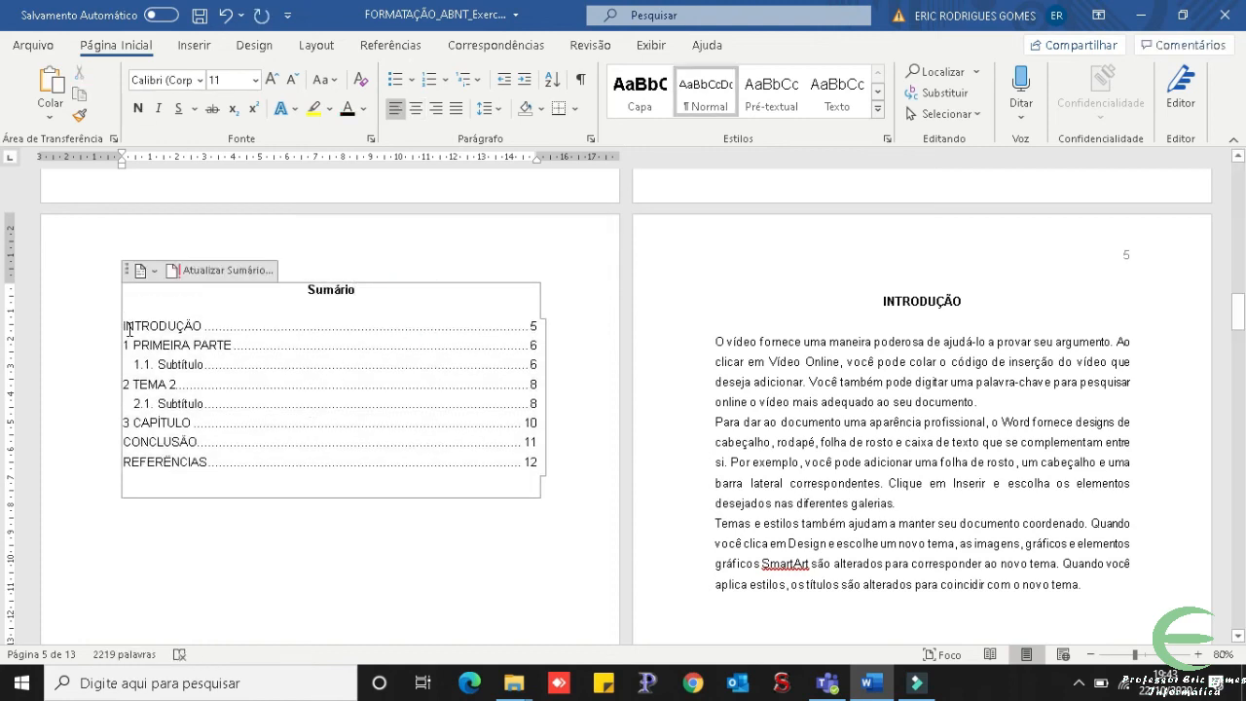
{"action": "left_click_drag", "start_coordinate": [124, 324], "coordinate": [253, 486]}
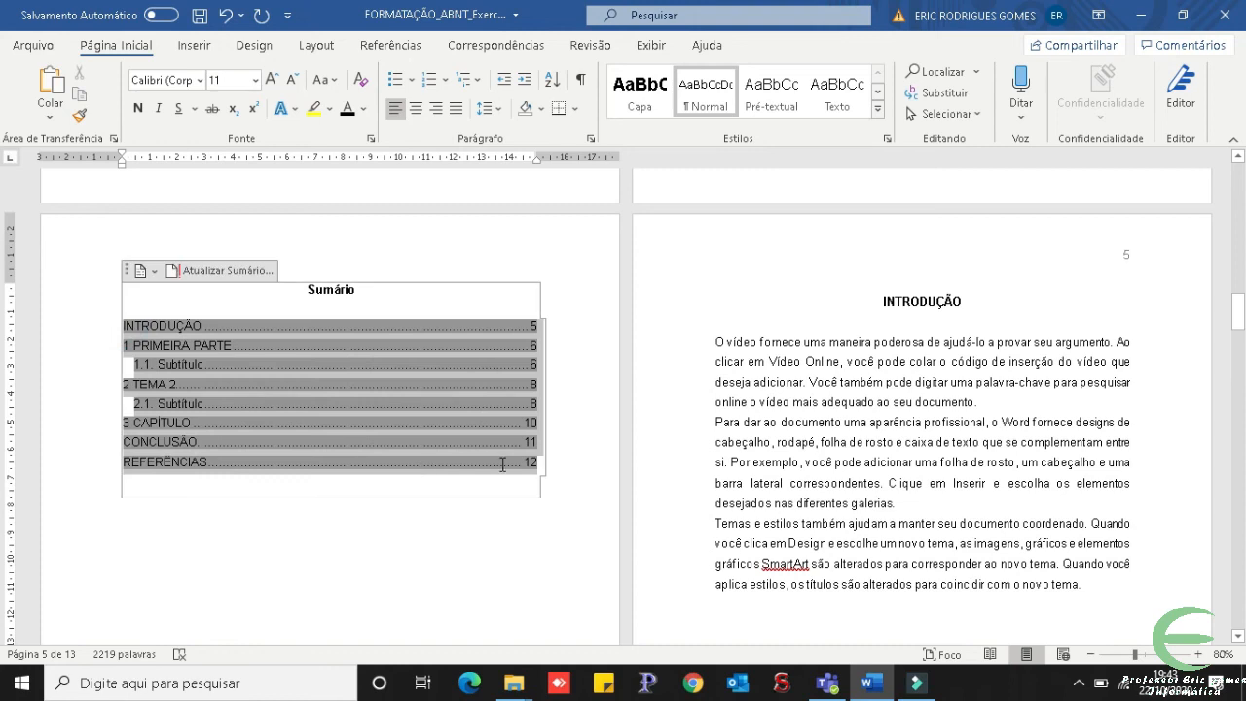
{"action": "left_click", "coordinate": [138, 108]}
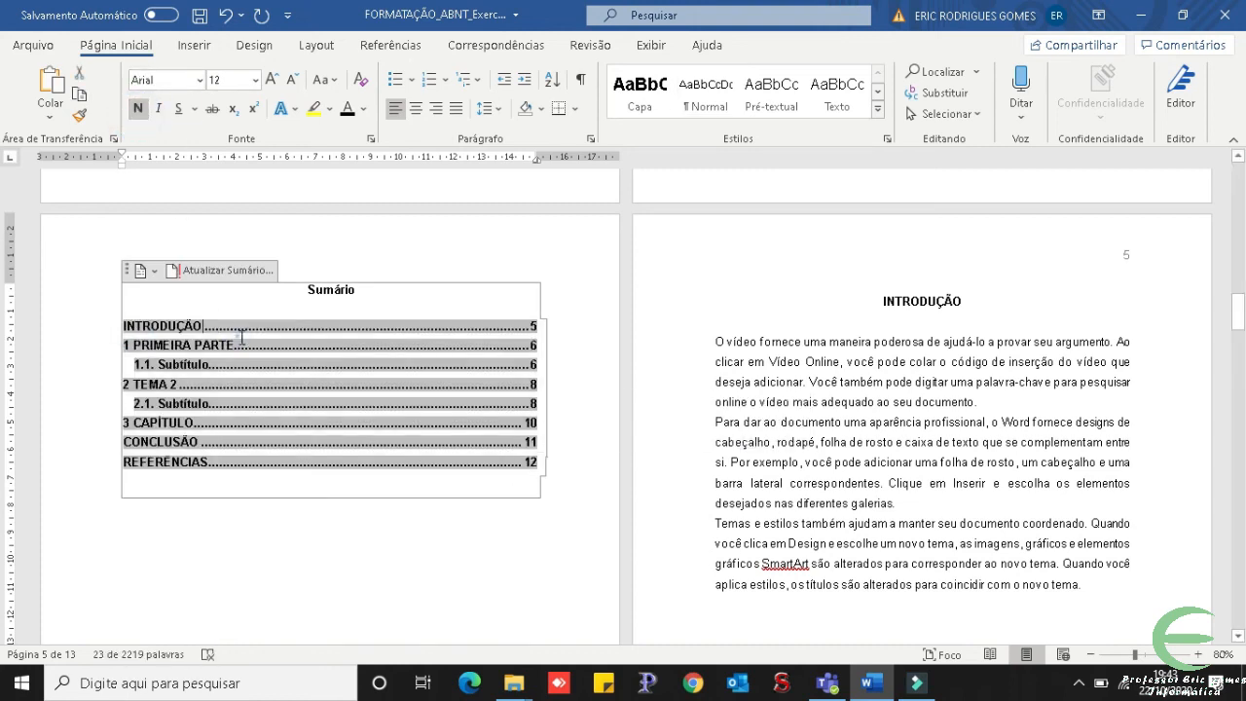
{"action": "left_click", "coordinate": [567, 346]}
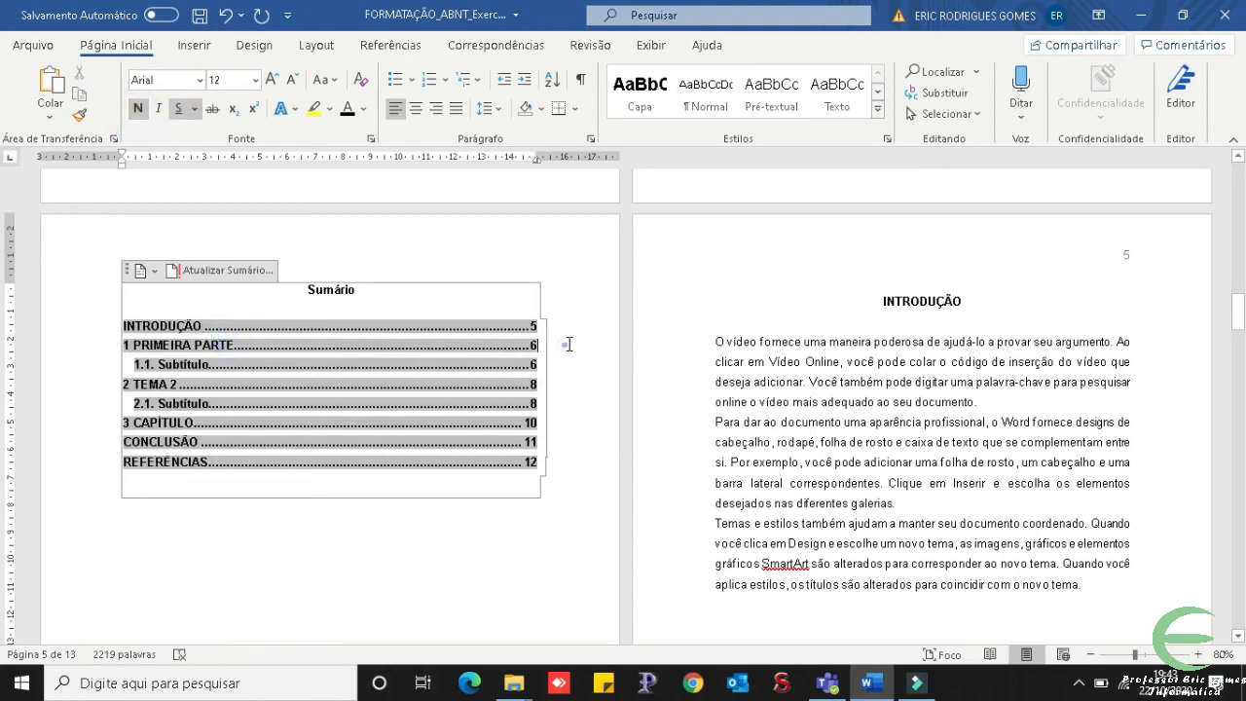
{"action": "left_click", "coordinate": [288, 527]}
{"action": "left_click", "coordinate": [287, 548]}
{"action": "left_click", "coordinate": [717, 462]}
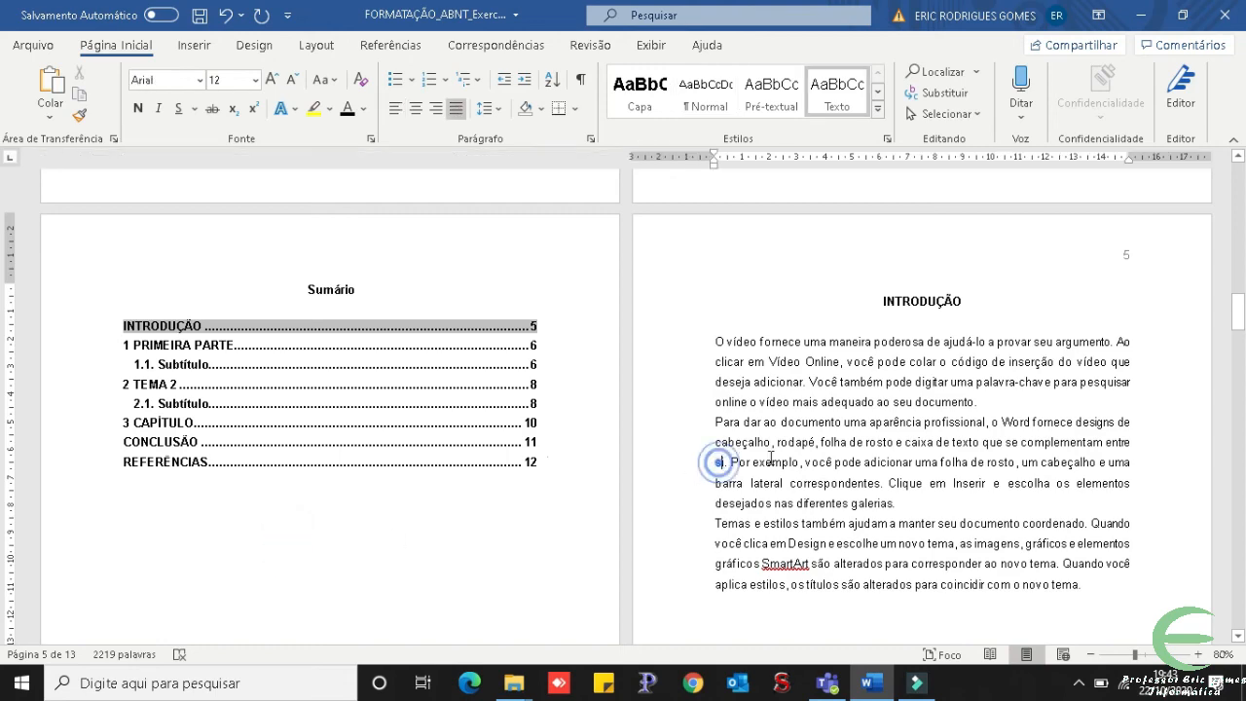
{"action": "left_click", "coordinate": [497, 384]}
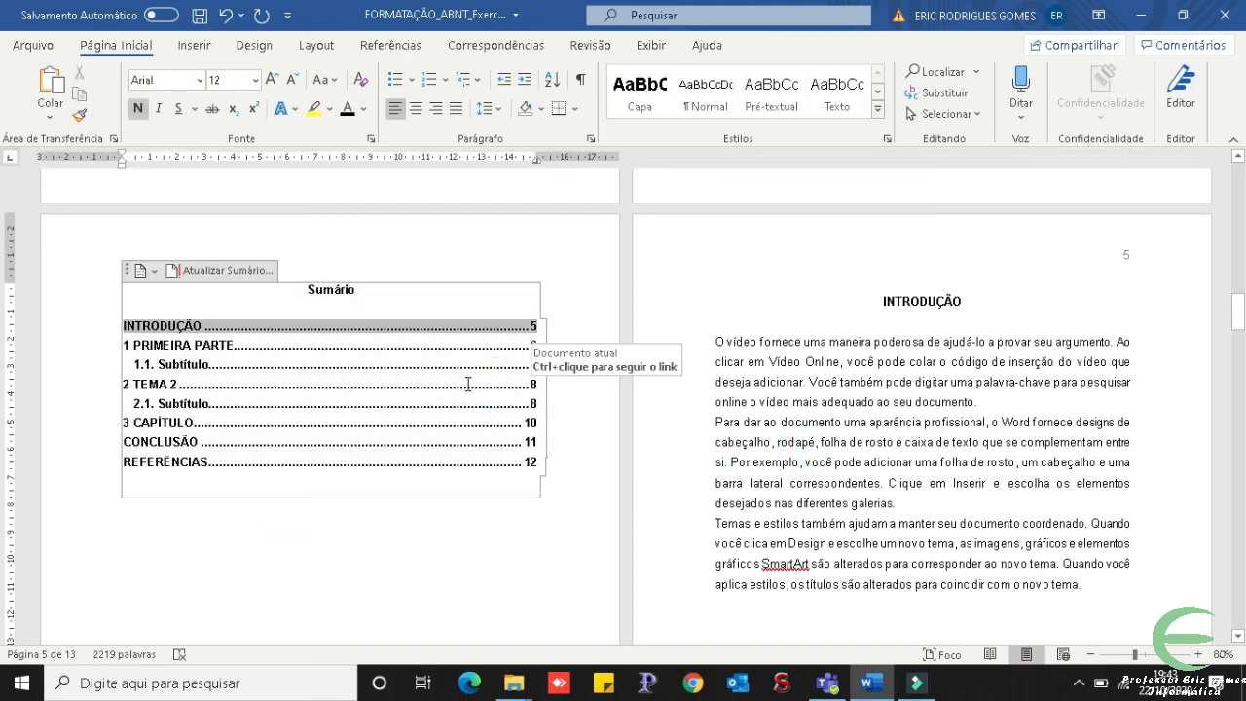
Review the finished paper from the chapters to REFERÊNCIAS and from the cover back to the Sumário, checking headings and page numbers.
{"action": "scroll", "coordinate": [652, 389], "scroll_direction": "down", "scroll_amount": 5}
{"action": "scroll", "coordinate": [756, 387], "scroll_direction": "down", "scroll_amount": 20}
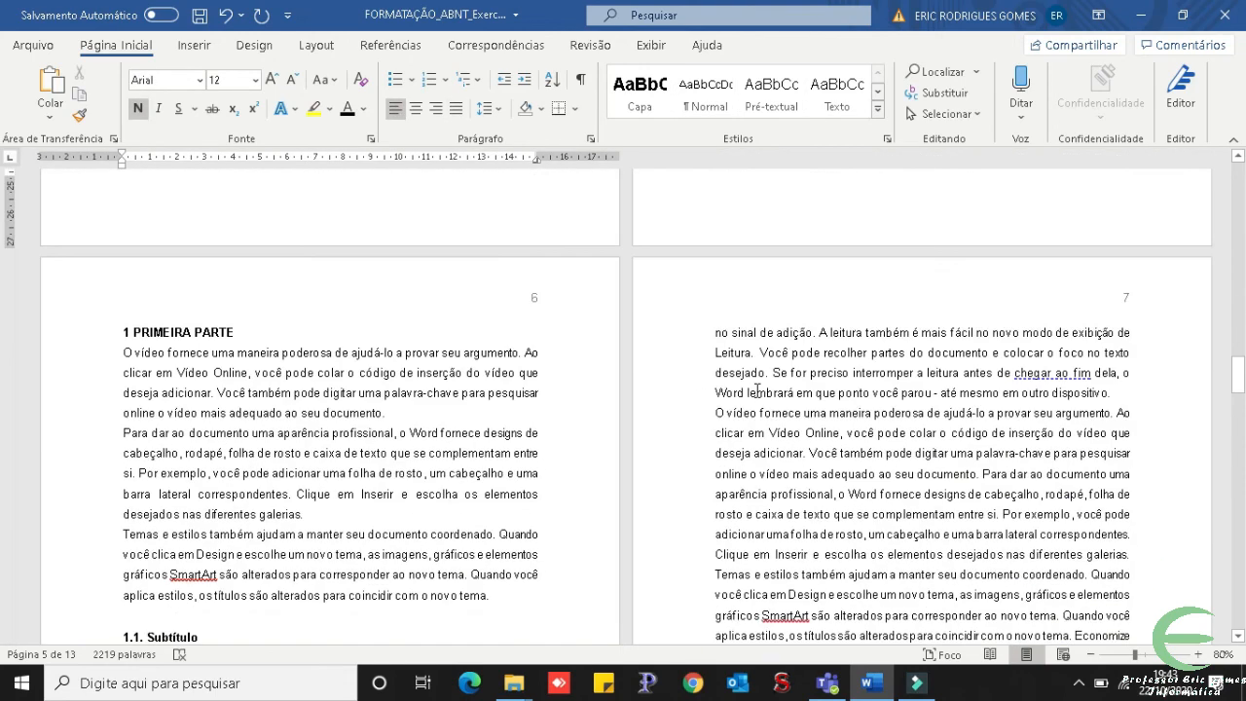
{"action": "scroll", "coordinate": [588, 399], "scroll_direction": "down", "scroll_amount": 20}
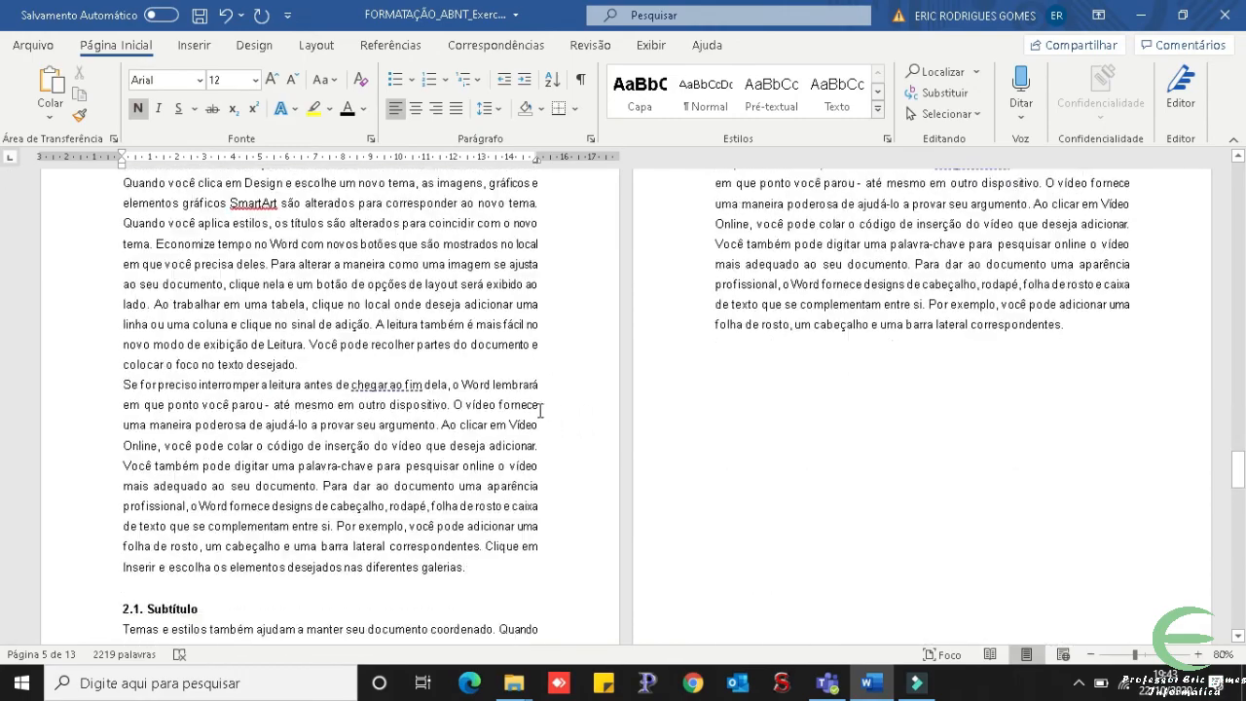
{"action": "scroll", "coordinate": [541, 415], "scroll_direction": "down", "scroll_amount": 3}
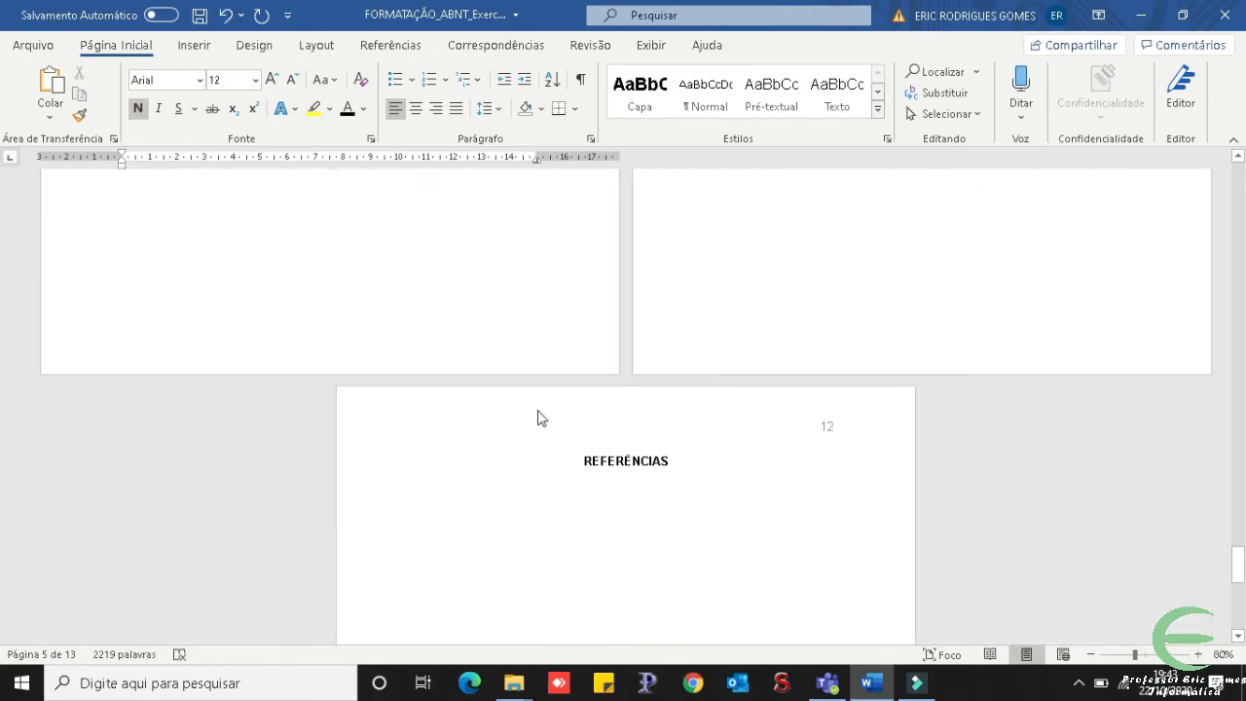
{"action": "scroll", "coordinate": [623, 437], "scroll_direction": "up", "scroll_amount": 11}
{"action": "left_click_drag", "start_coordinate": [1243, 528], "coordinate": [1242, 486]}
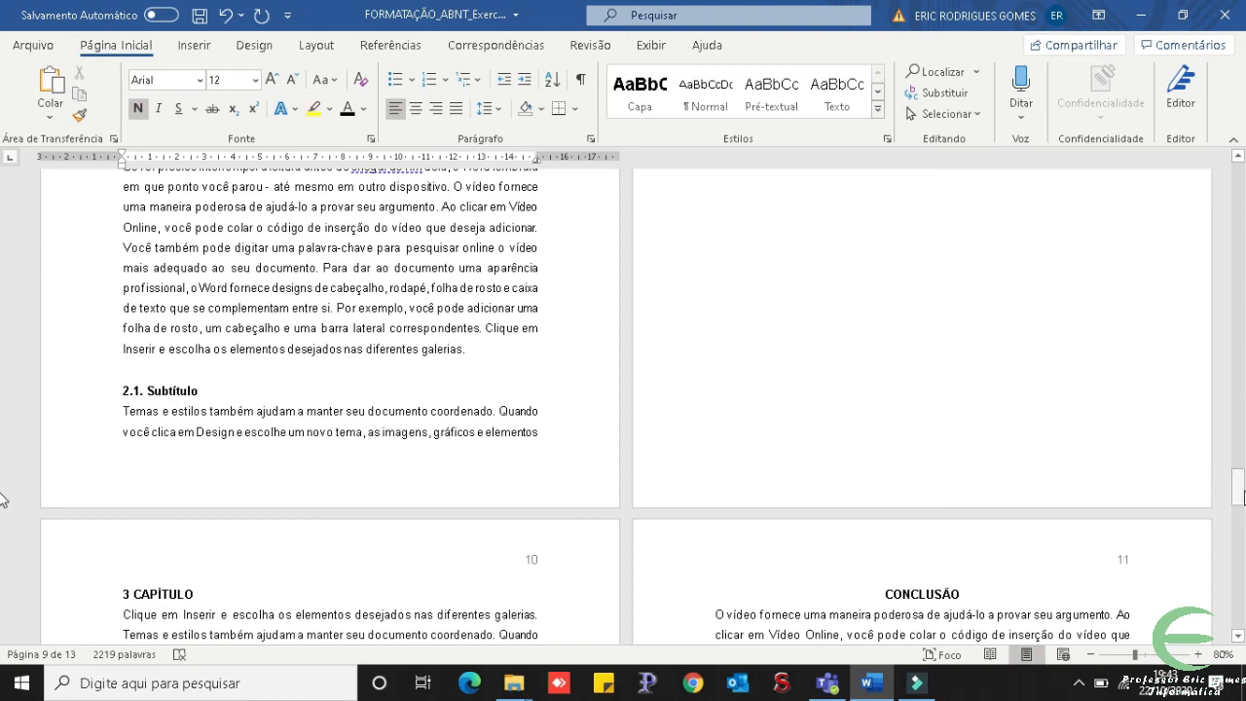
{"action": "left_click_drag", "start_coordinate": [1234, 479], "coordinate": [5, 212]}
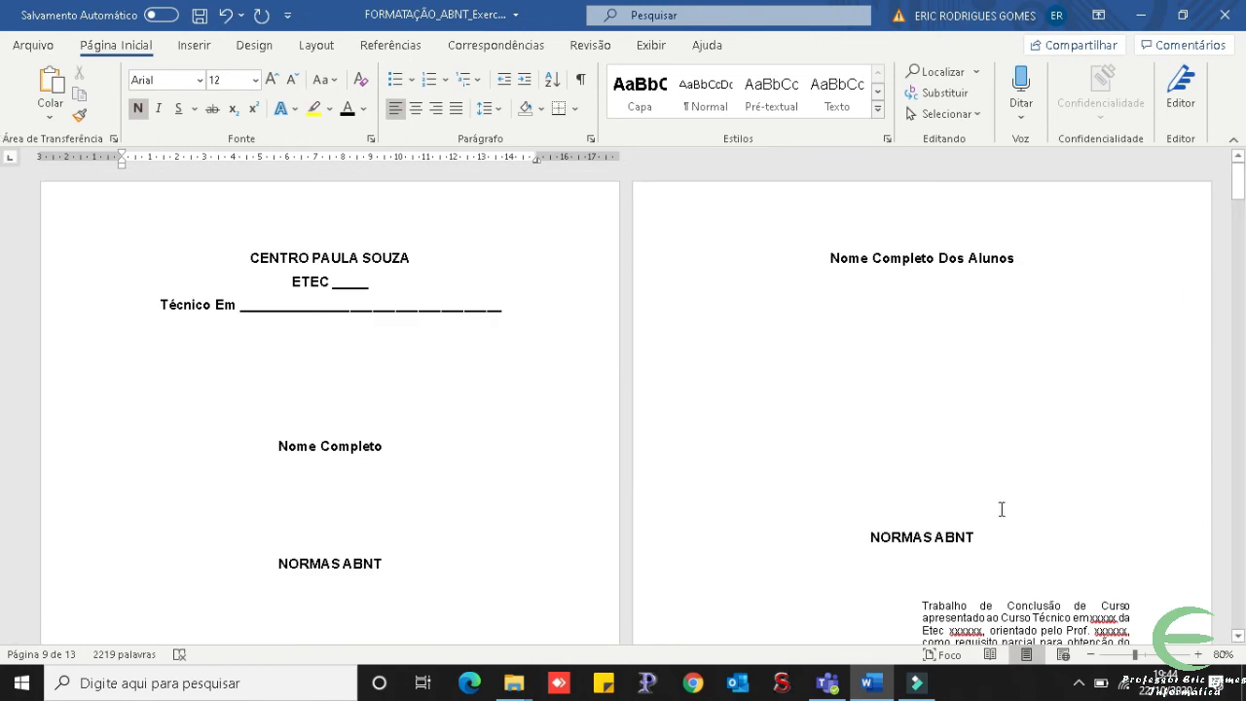
{"action": "scroll", "coordinate": [1000, 511], "scroll_direction": "down", "scroll_amount": 3}
{"action": "scroll", "coordinate": [999, 511], "scroll_direction": "down", "scroll_amount": 5}
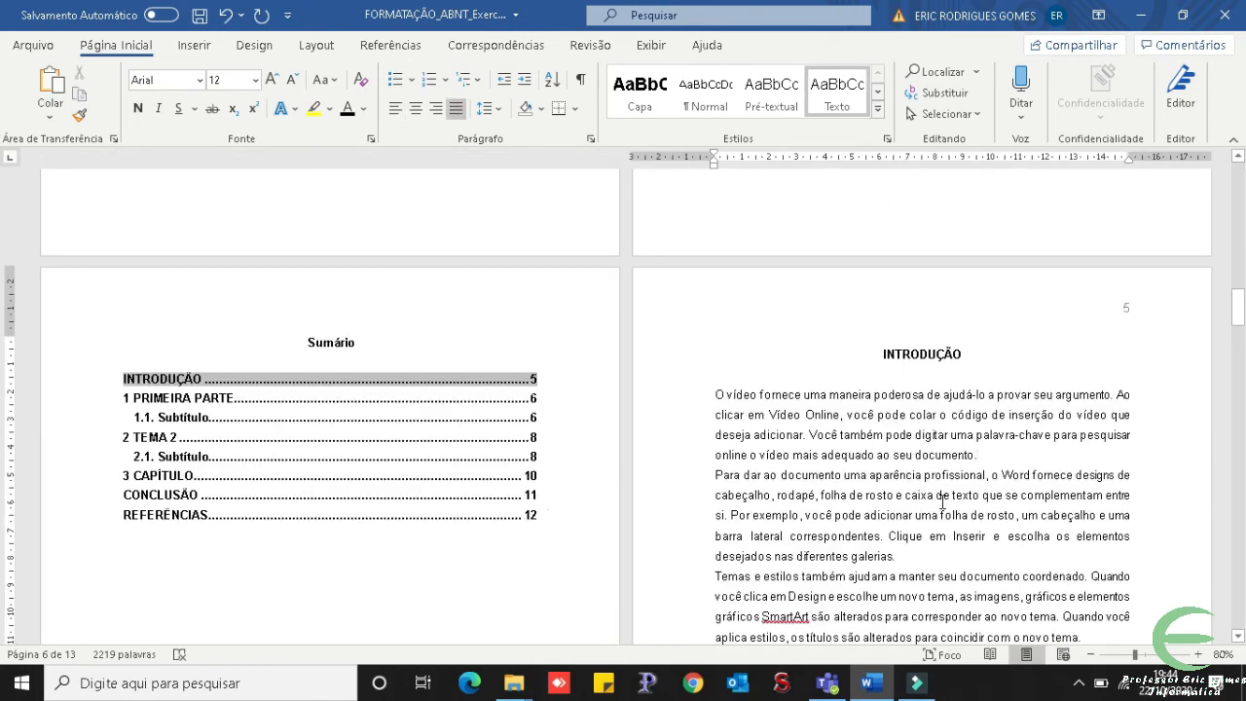